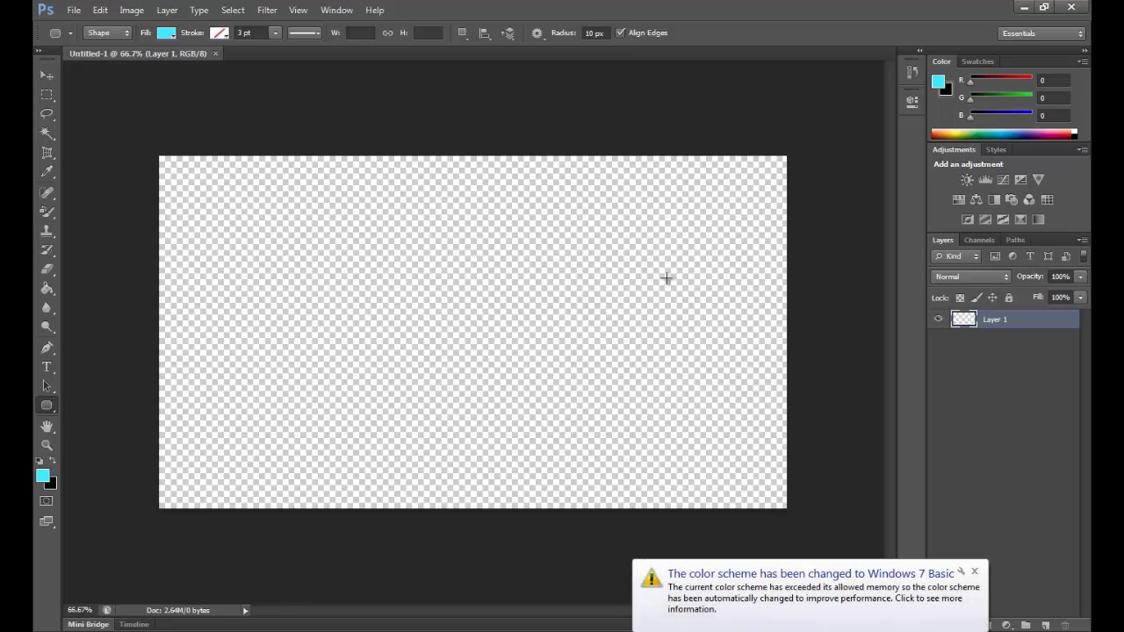
Dismiss the color scheme notification and activate the Rectangular Marquee tool
left_click(975, 573)
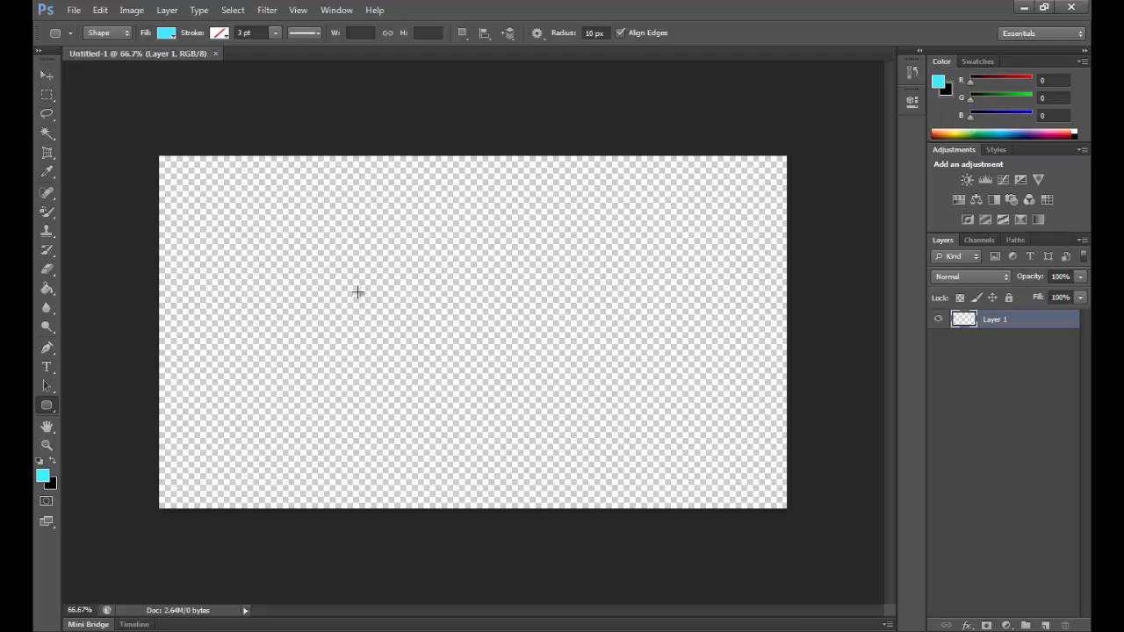
left_click(45, 76)
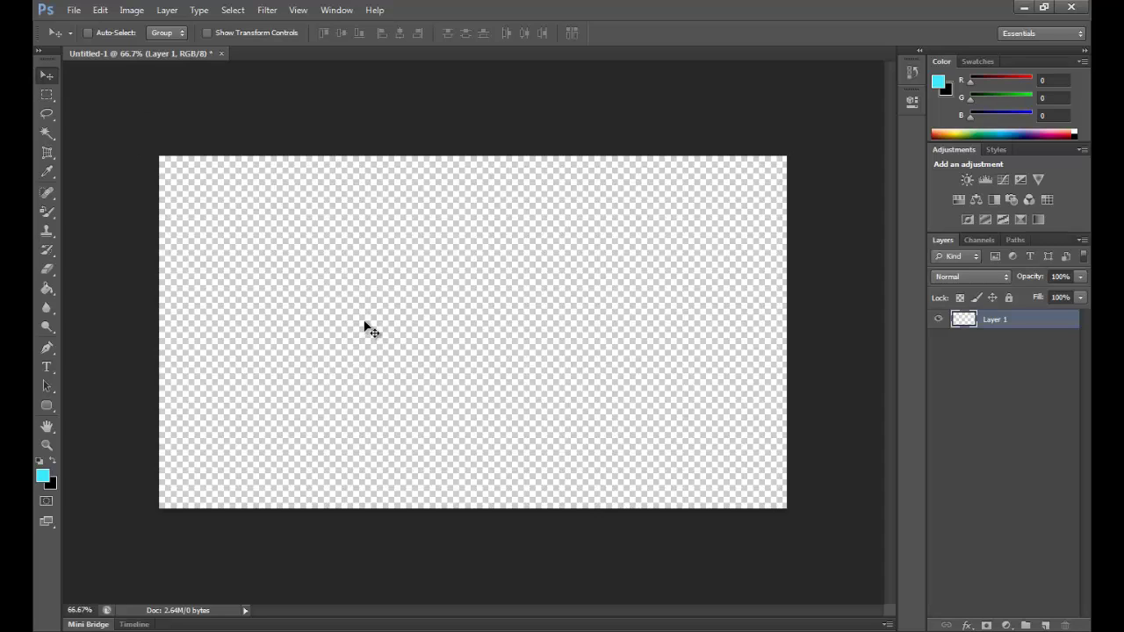
left_click(44, 96)
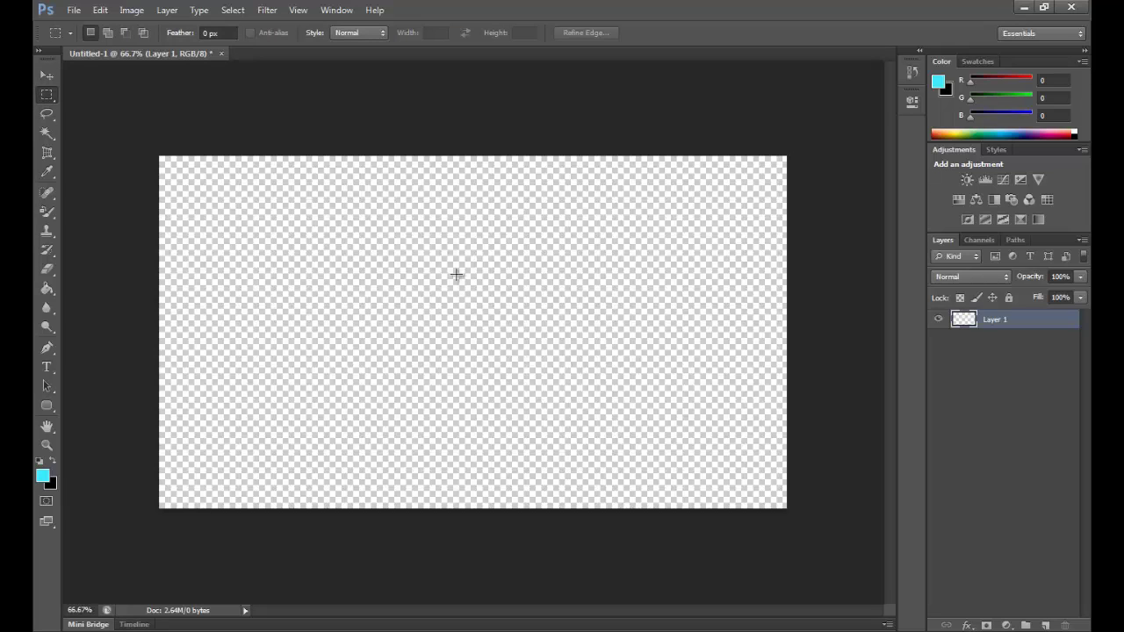
Open 258.png from the Ruby, Sapphire and Emerald Artwork folder inside Sugimori Artwork
left_click(74, 10)
left_click(101, 38)
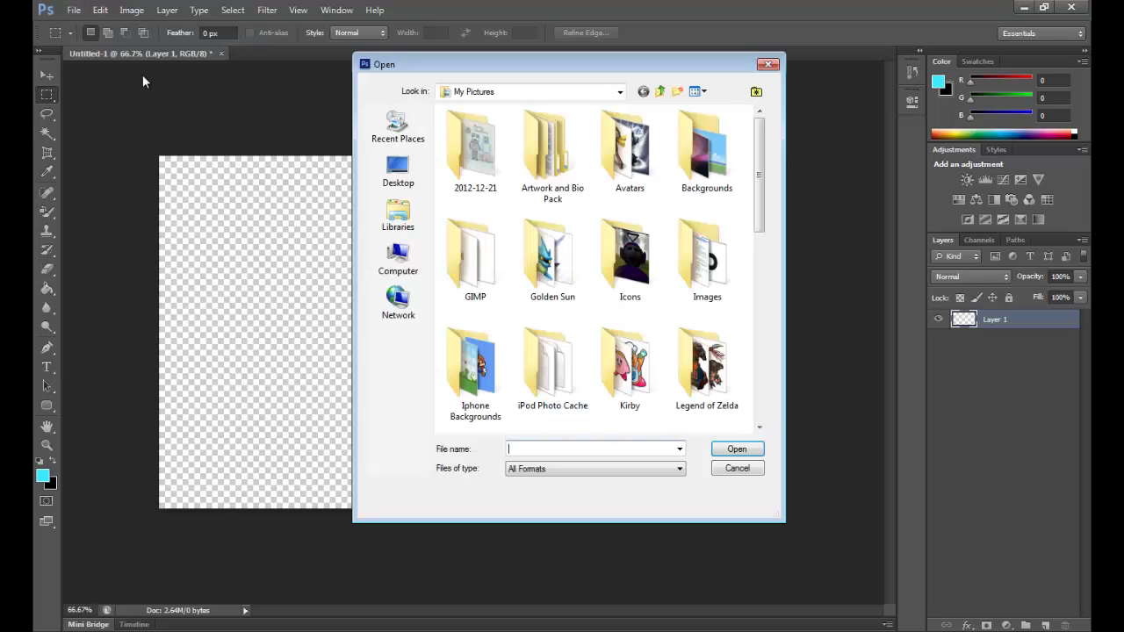
double_click(553, 162)
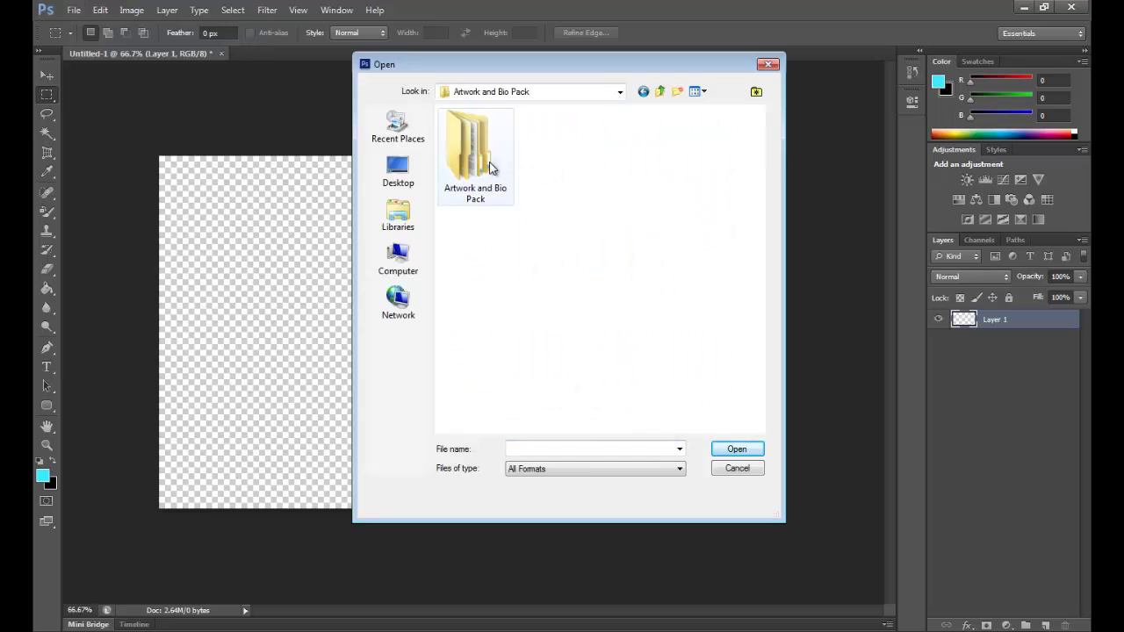
double_click(560, 174)
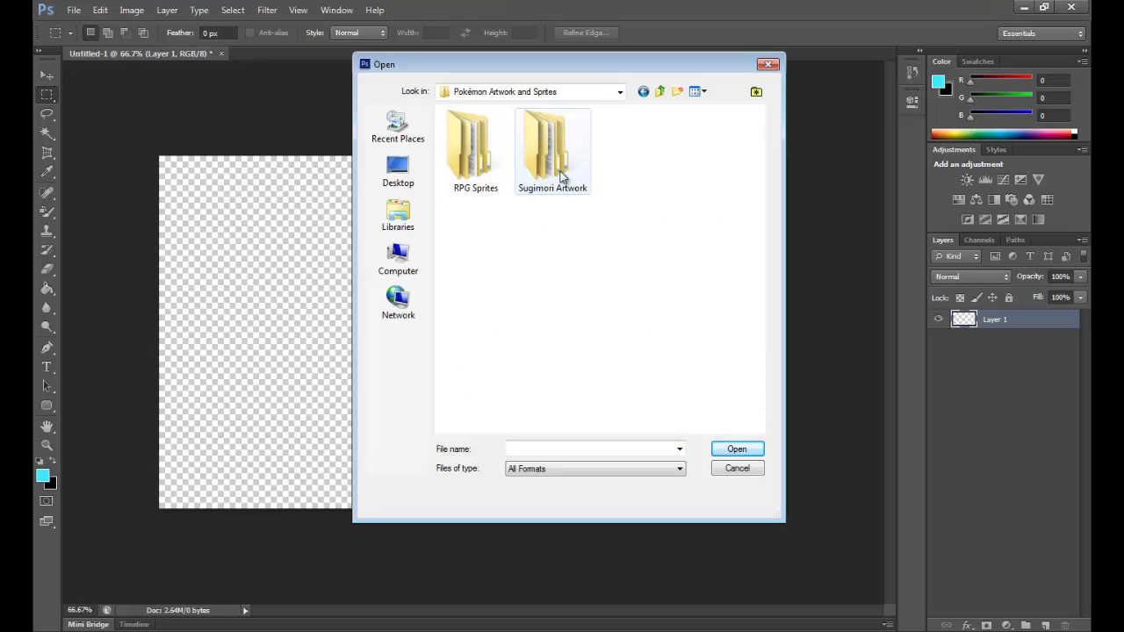
double_click(560, 174)
double_click(662, 283)
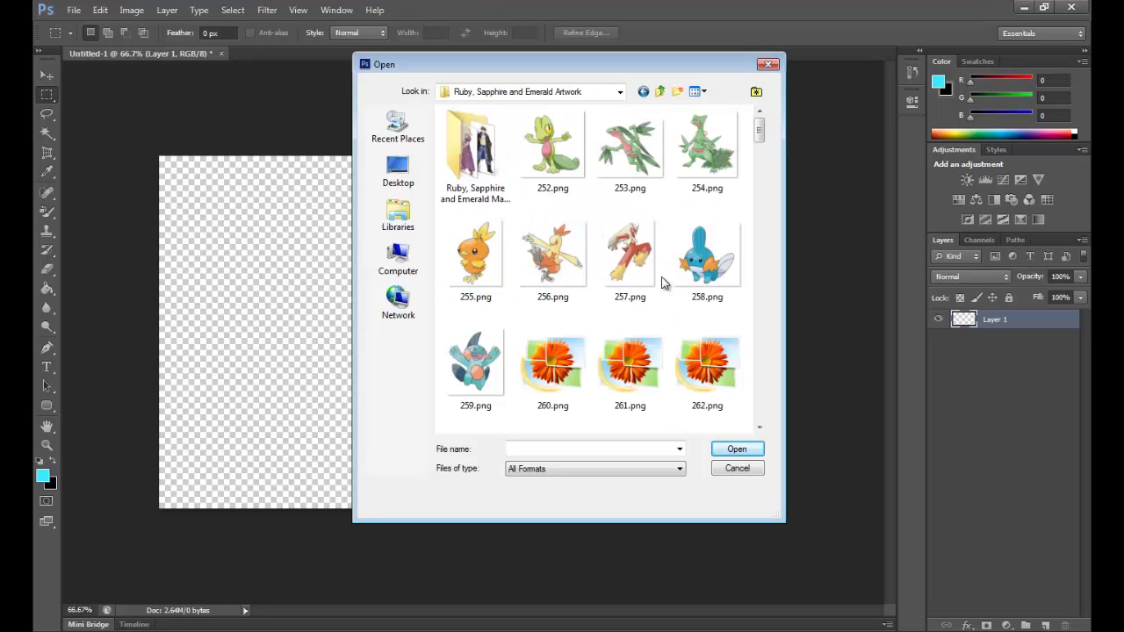
double_click(699, 269)
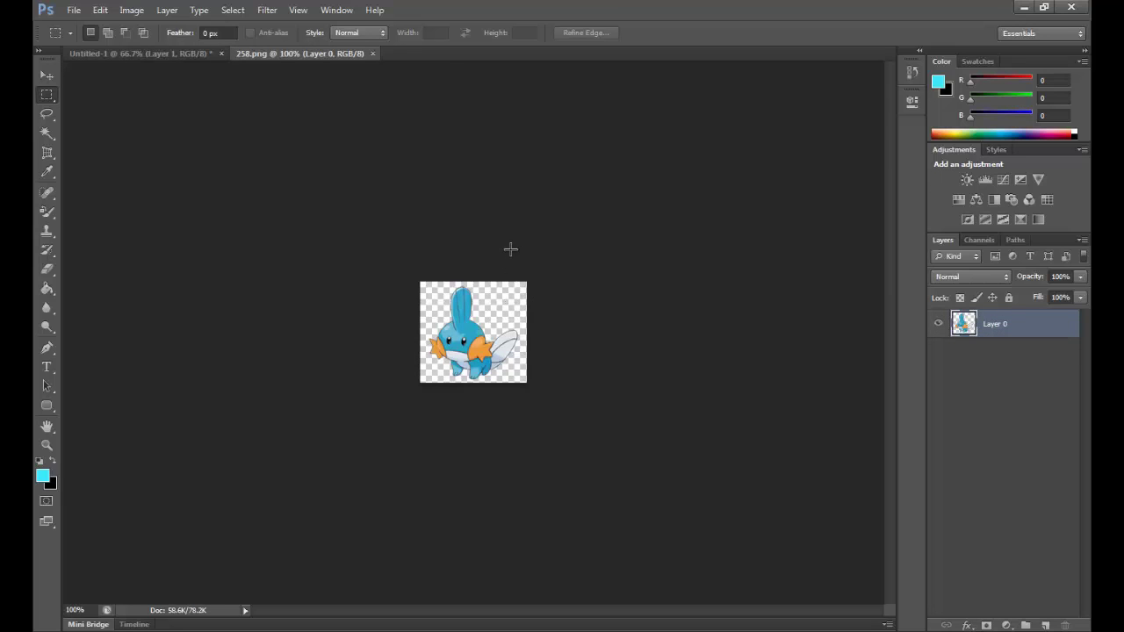
Select the whole Mudkip image with a rectangular marquee and copy it
left_click_drag(389, 219, 675, 522)
left_click(593, 409)
left_click_drag(409, 269, 560, 439)
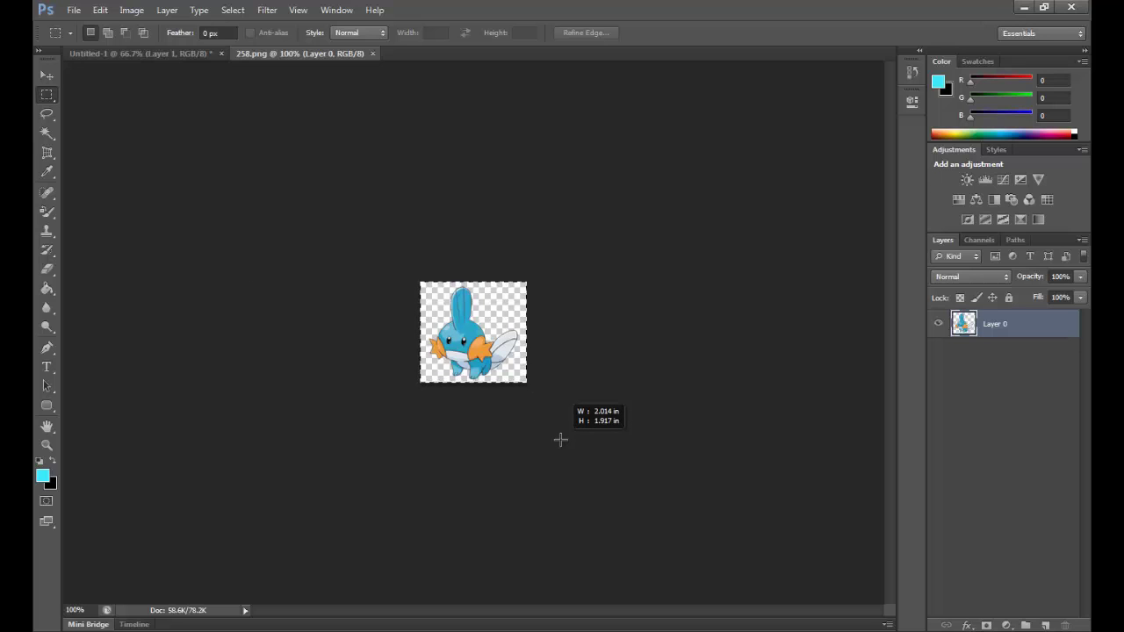
left_click_drag(560, 439, 565, 413)
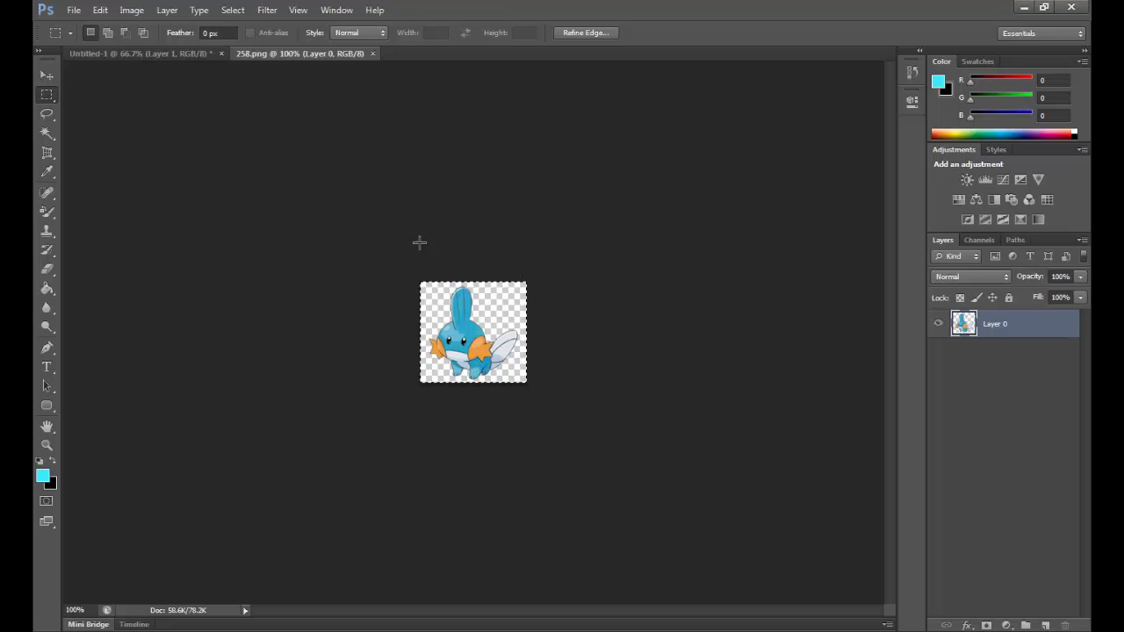
Paste the copied Mudkip into the Untitled-1 document and close 258.png
left_click(189, 54)
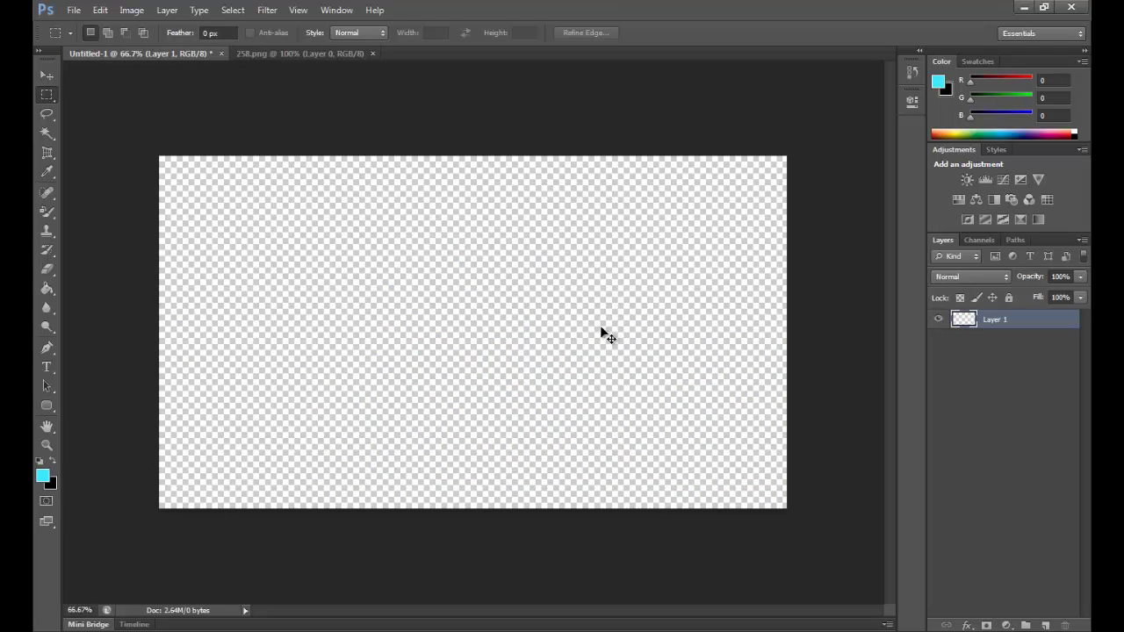
key("ctrl+v")
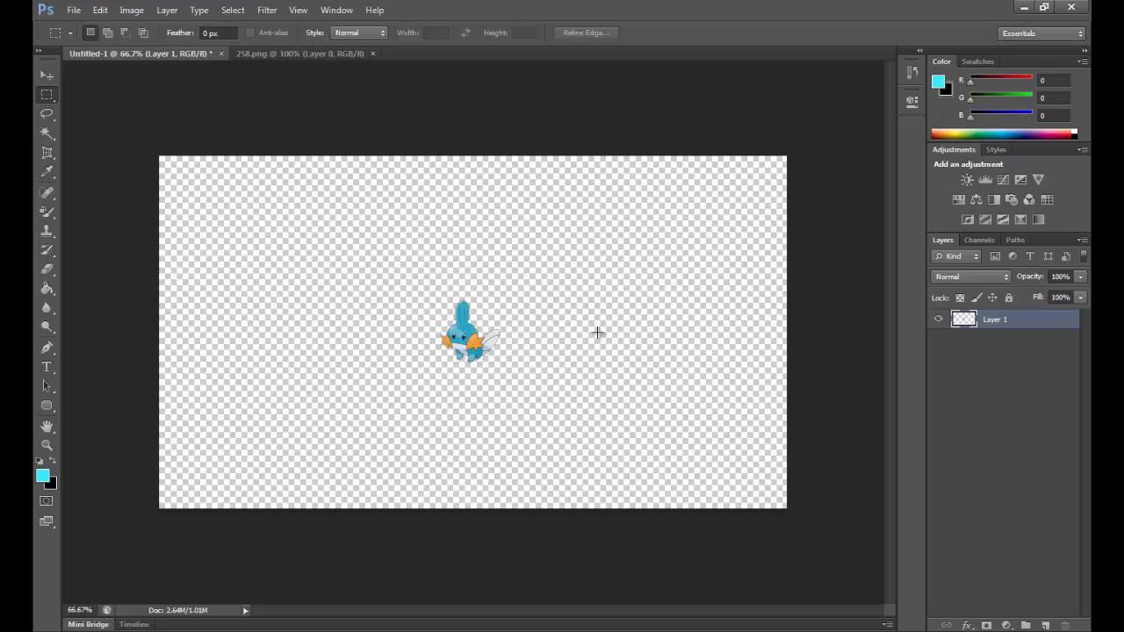
left_click(373, 54)
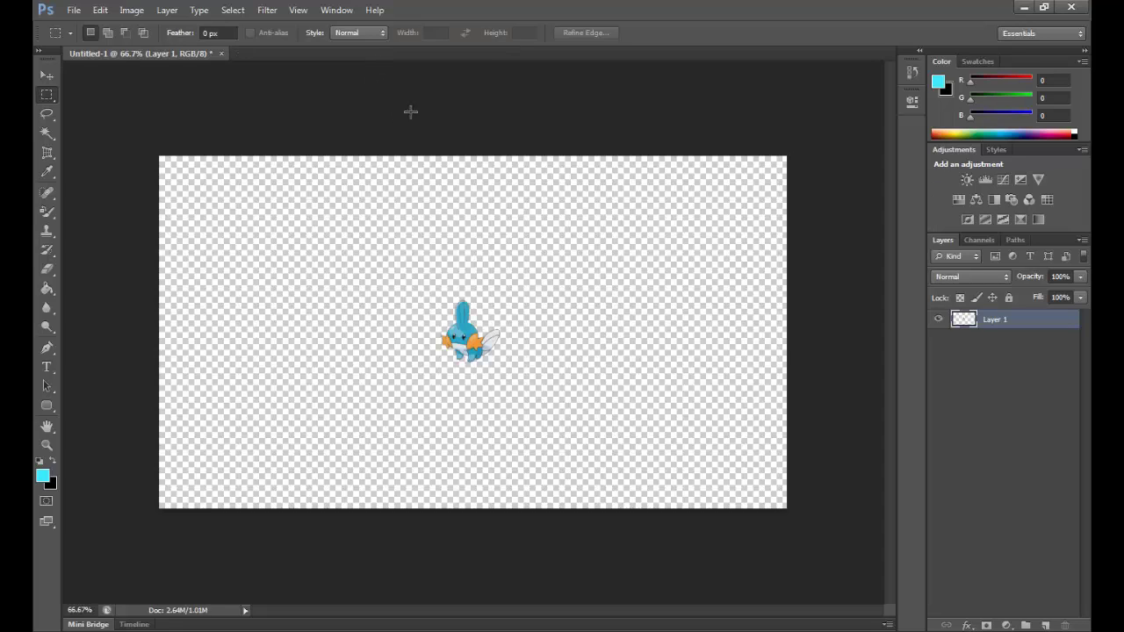
Enlarge the Mudkip to about 232% width and 223% height and move it to the lower-right area of the canvas
left_click(47, 94)
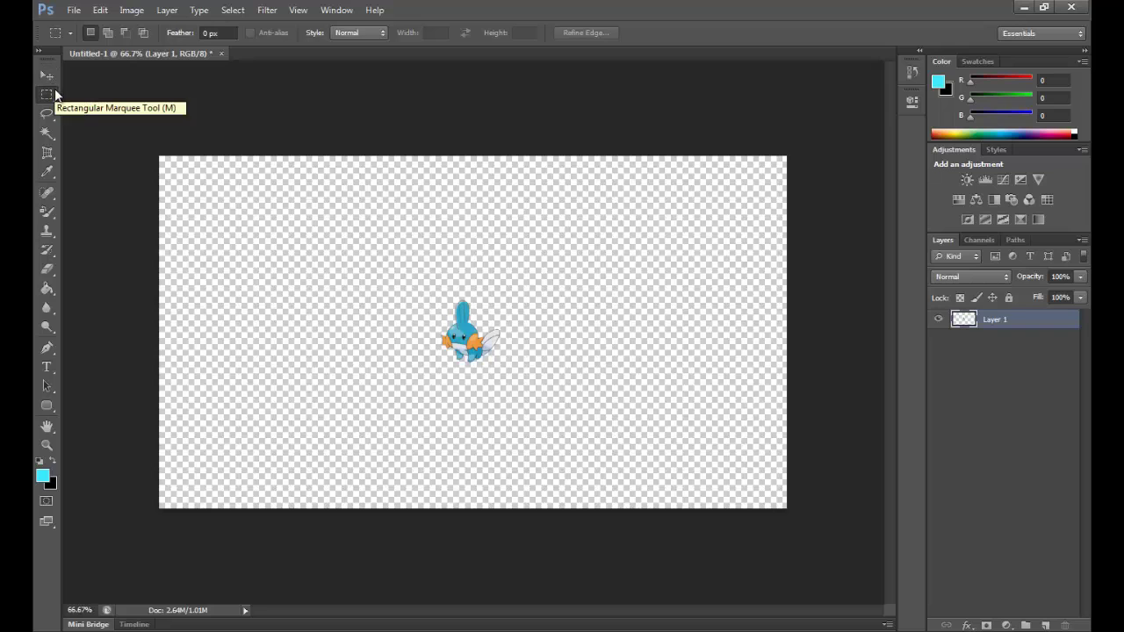
key("ctrl+t")
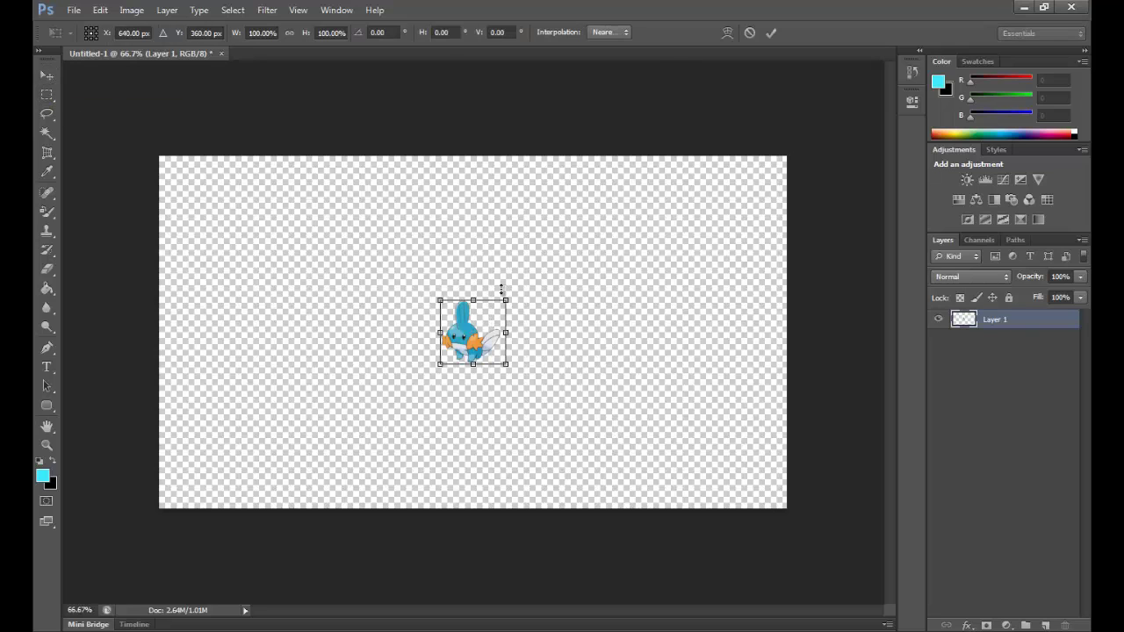
left_click_drag(507, 298, 594, 218)
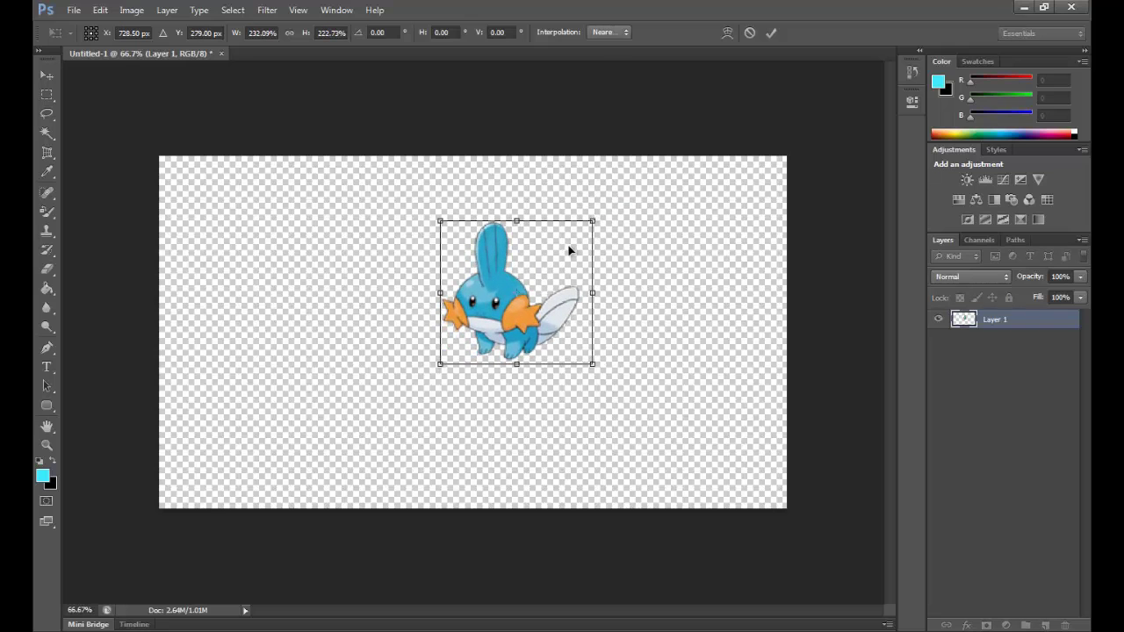
left_click(772, 34)
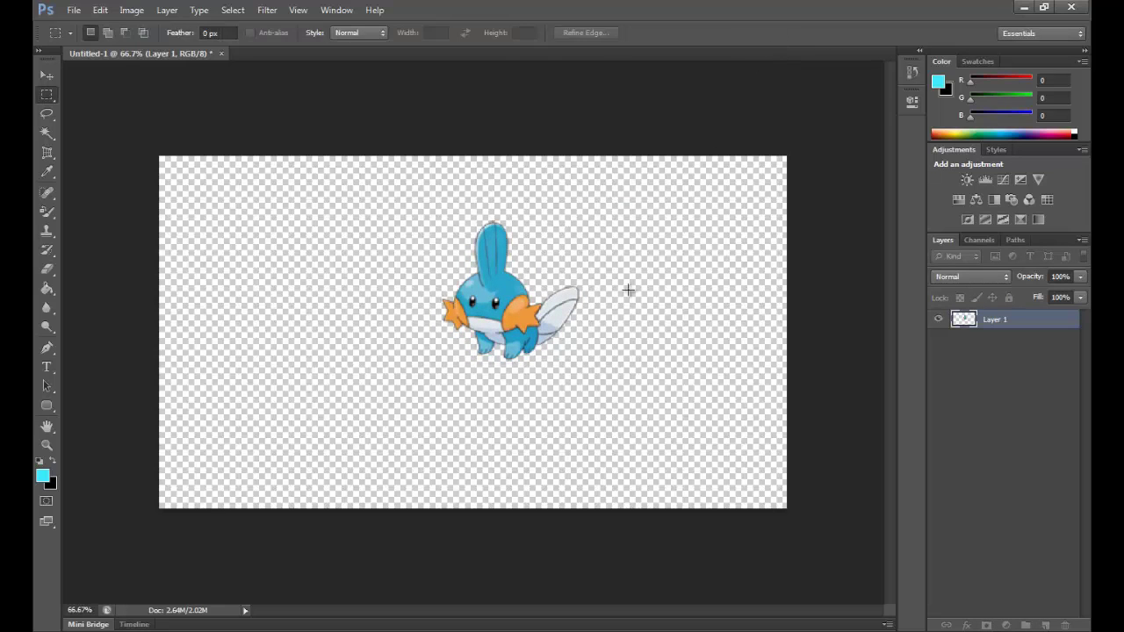
left_click(49, 76)
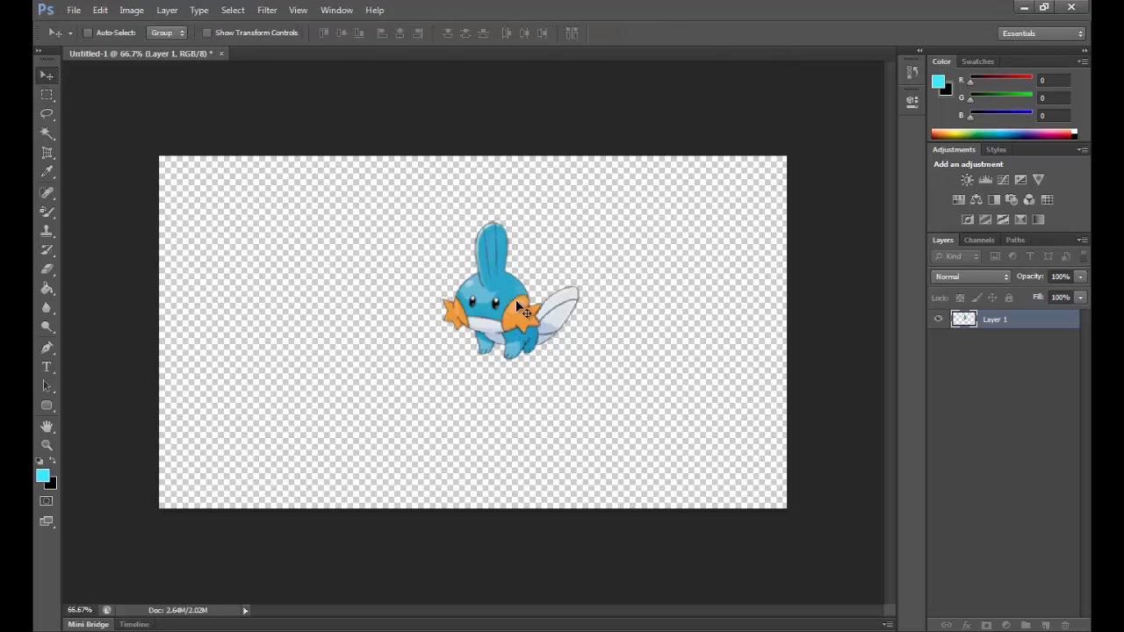
left_click_drag(516, 299, 668, 394)
Draw trial rectangular marquee selections on the empty upper-left area of the canvas and deselect them
left_click(47, 94)
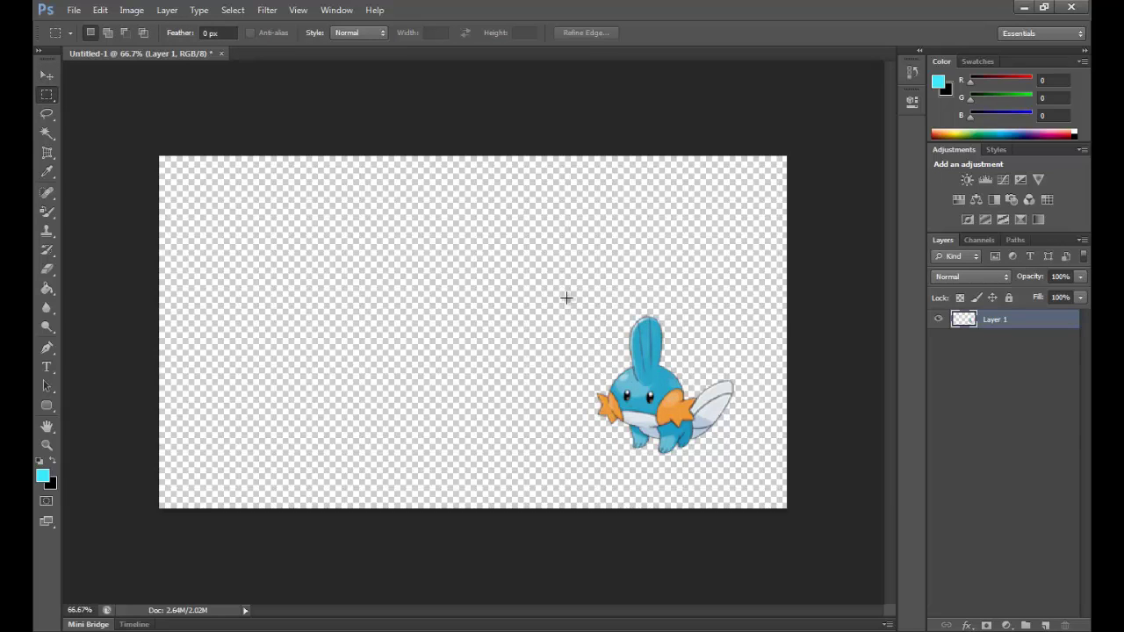
left_click_drag(281, 232, 328, 311)
left_click(411, 274)
left_click_drag(326, 232, 421, 297)
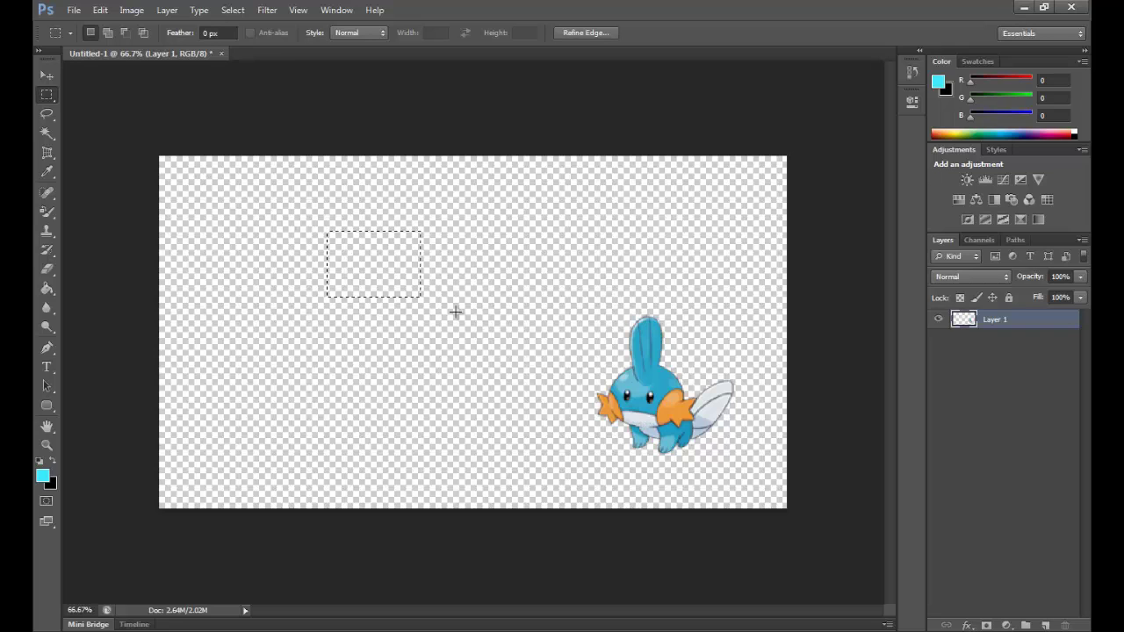
left_click(495, 286)
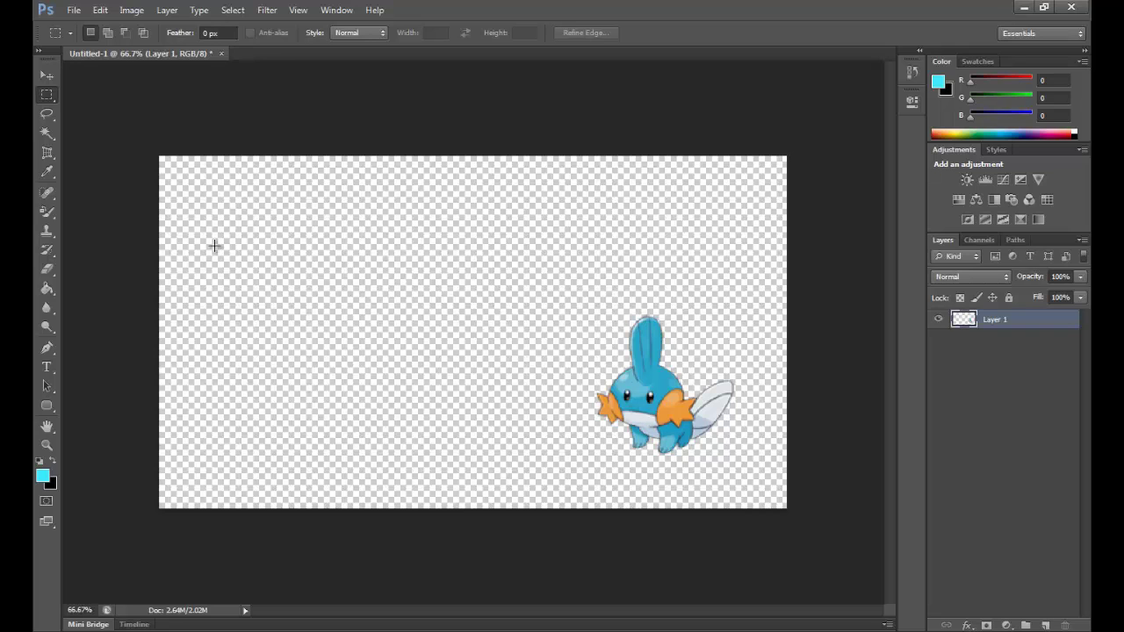
Draw a circular selection with the Elliptical Marquee tool in the empty left half of the canvas
right_click(47, 96)
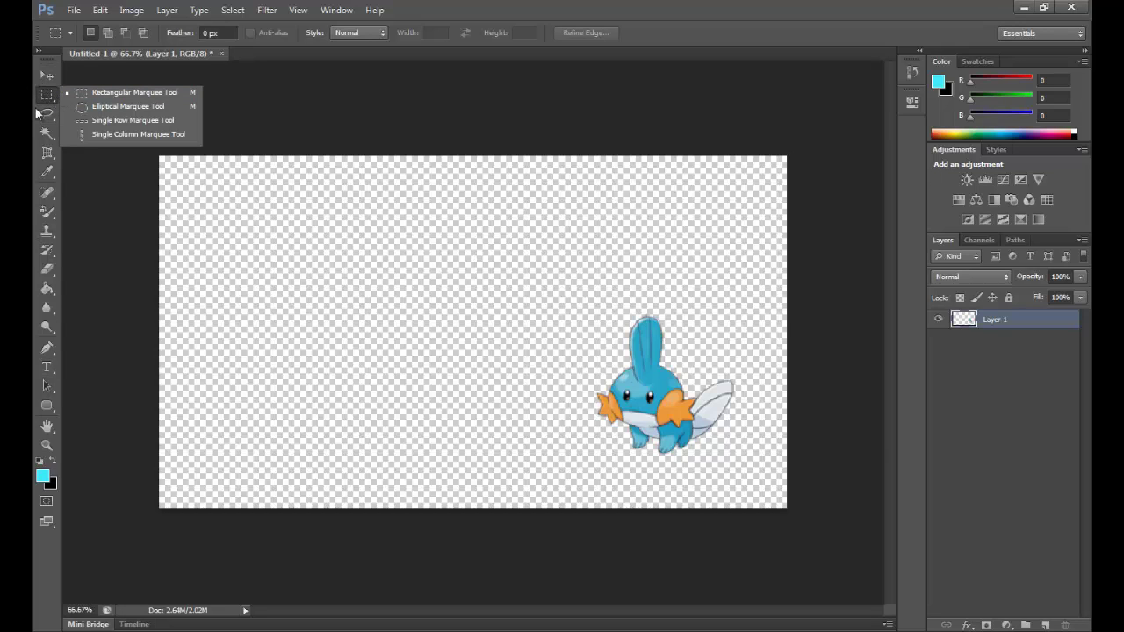
left_click(136, 110)
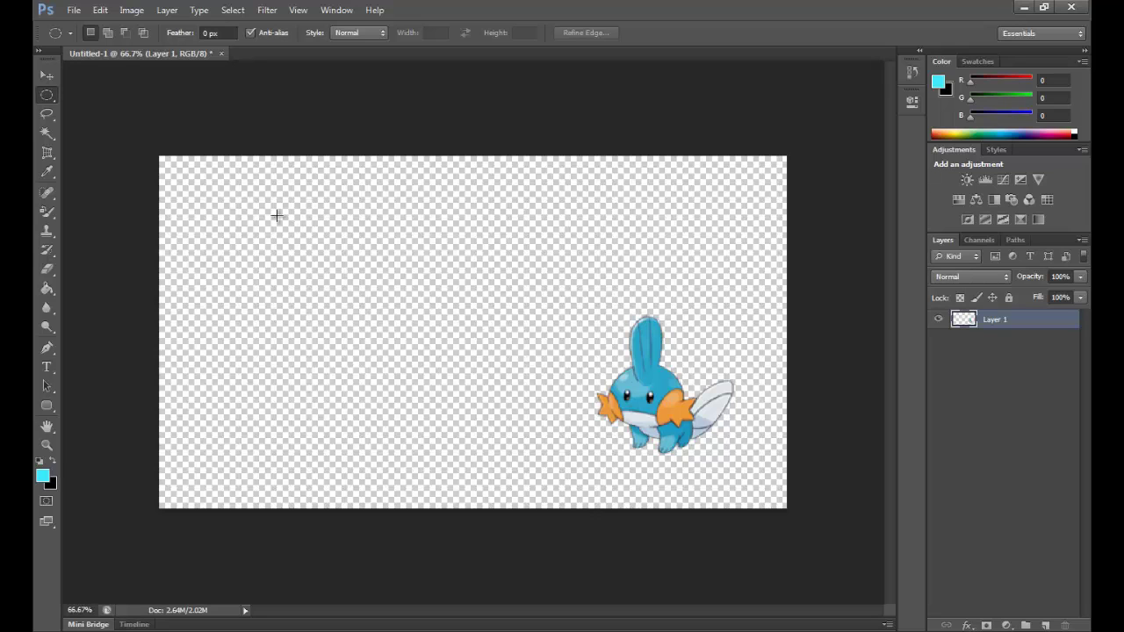
left_click_drag(268, 209, 466, 389)
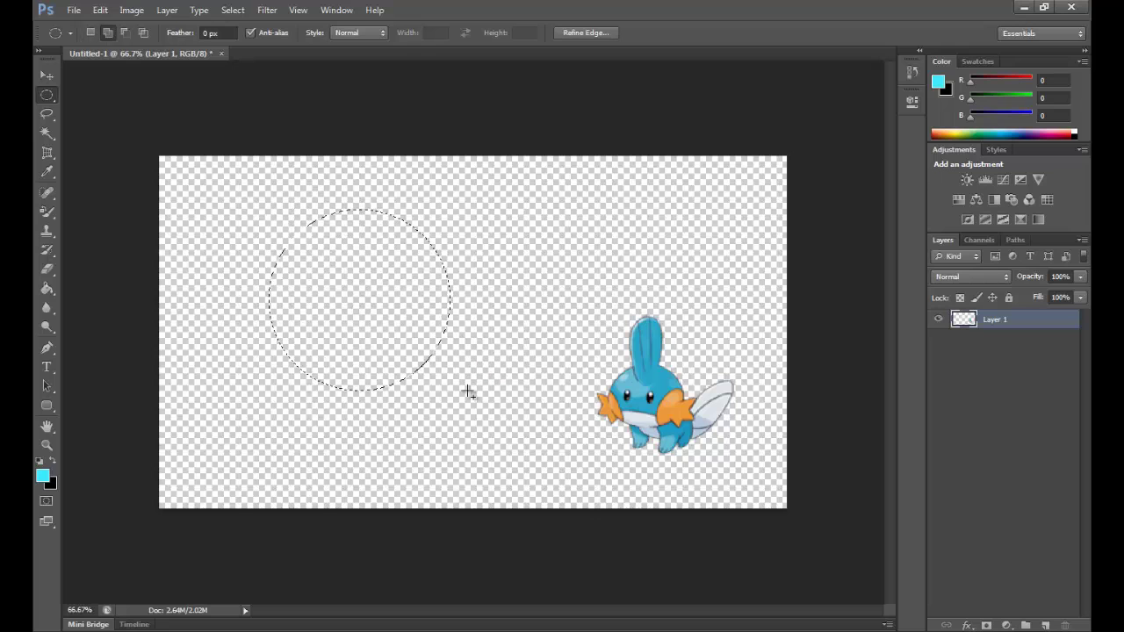
Create a new layer named Circle for the circular selection
right_click(354, 303)
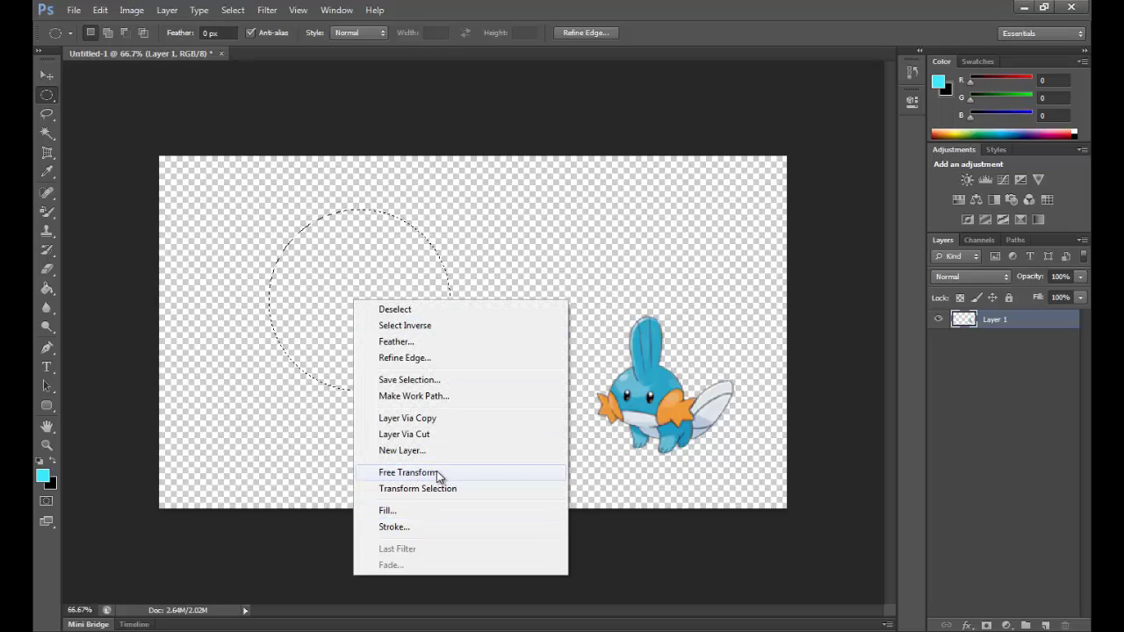
left_click(414, 451)
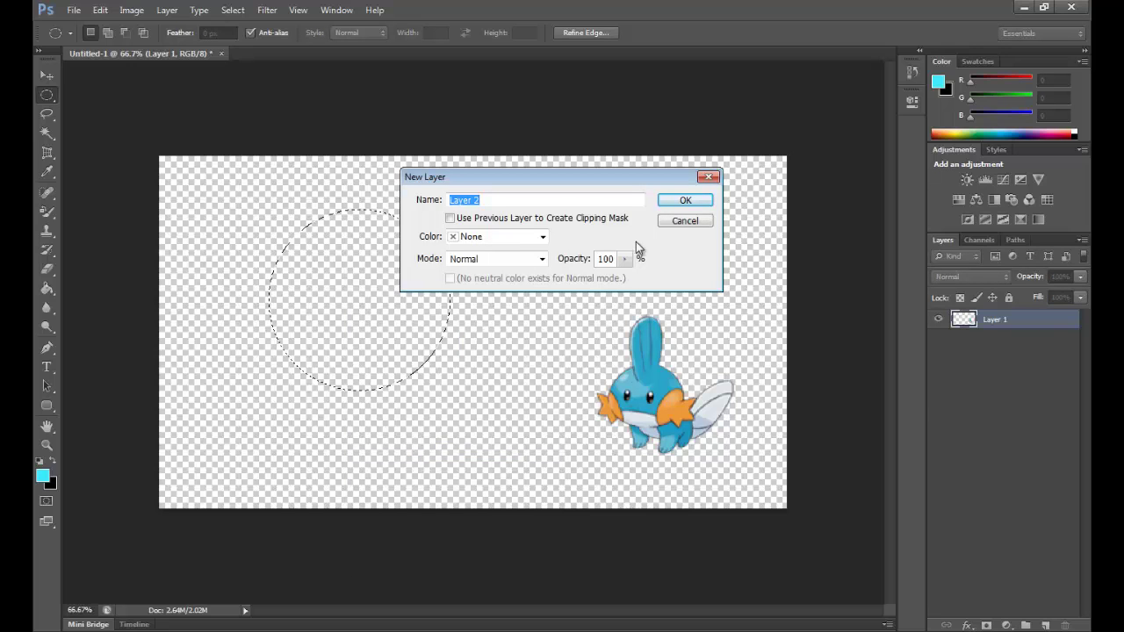
type("C")
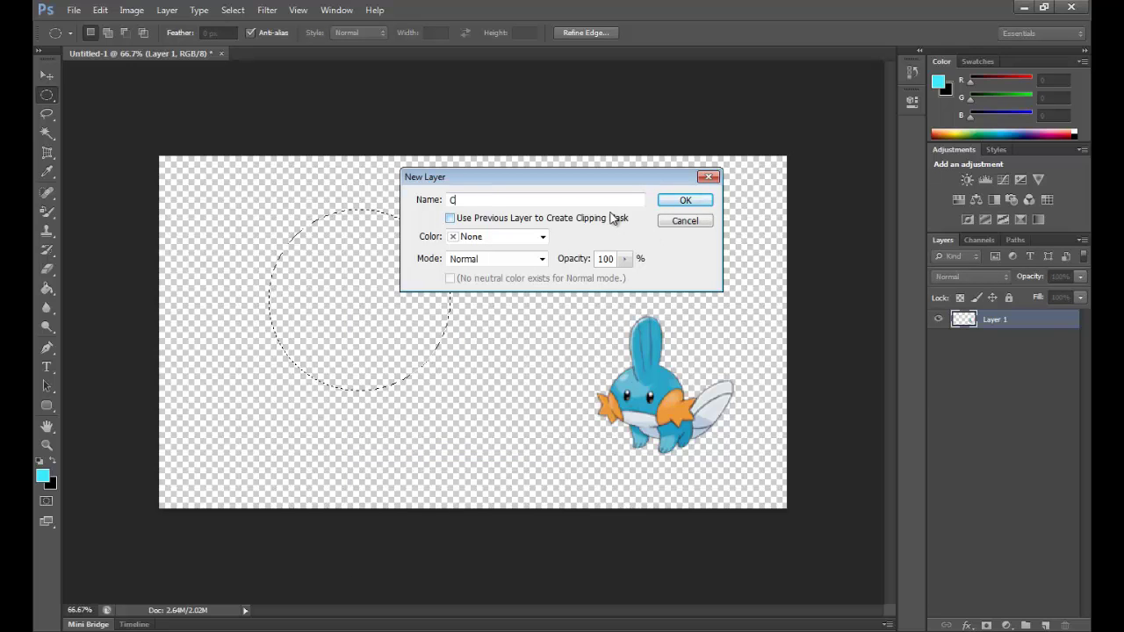
type("ircle")
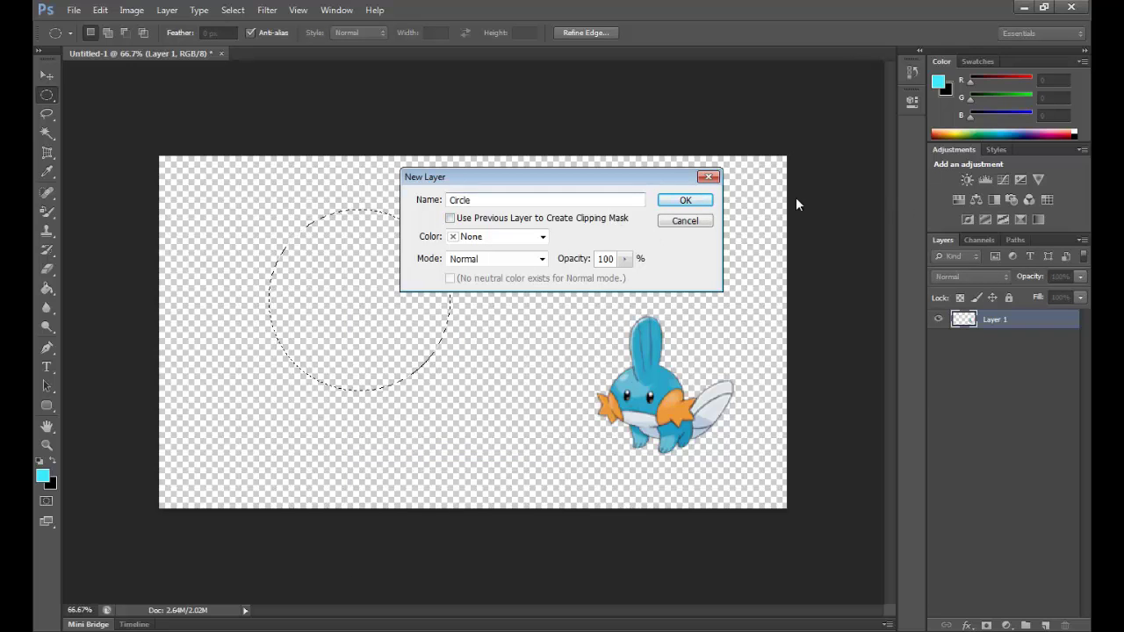
left_click(686, 201)
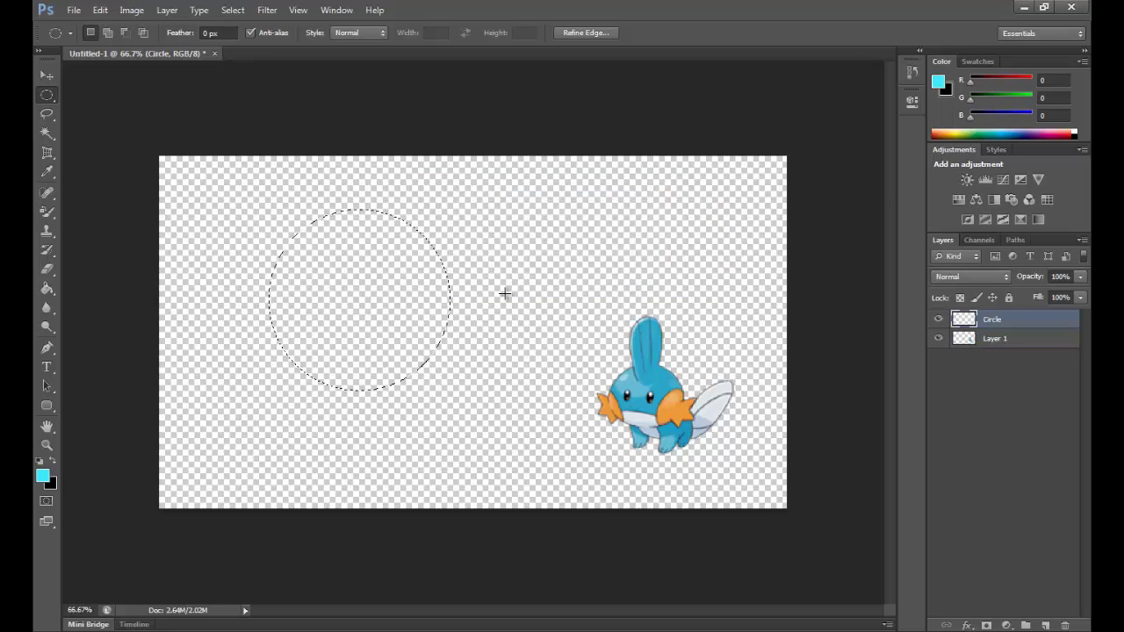
Fill the circular selection on the Circle layer with the multicolored custom pattern
right_click(360, 300)
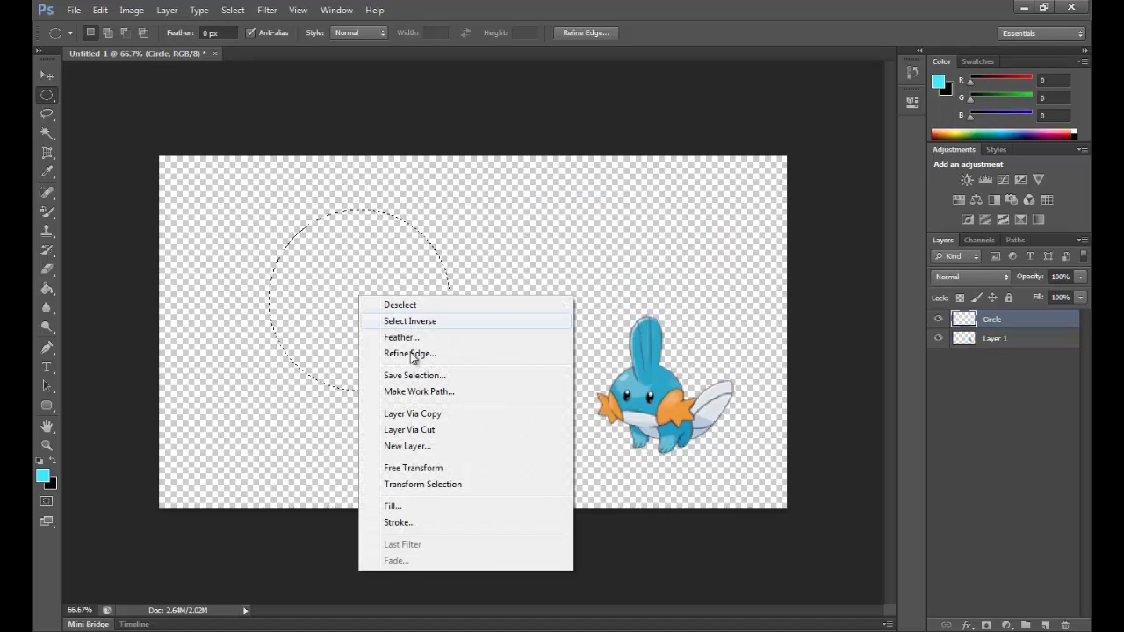
left_click(403, 505)
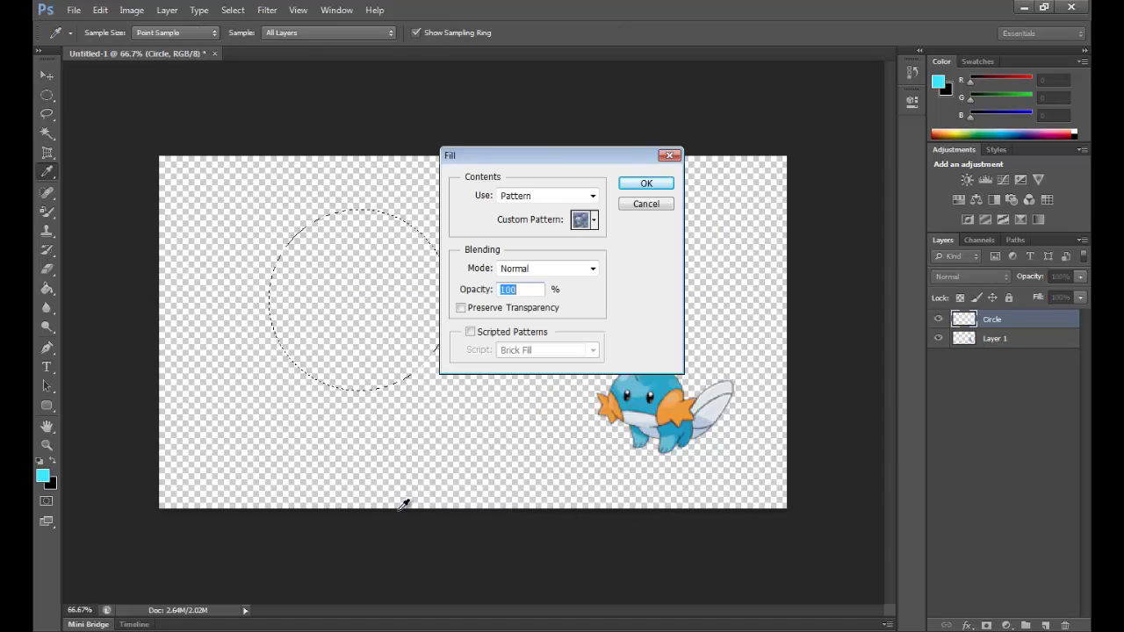
left_click(595, 219)
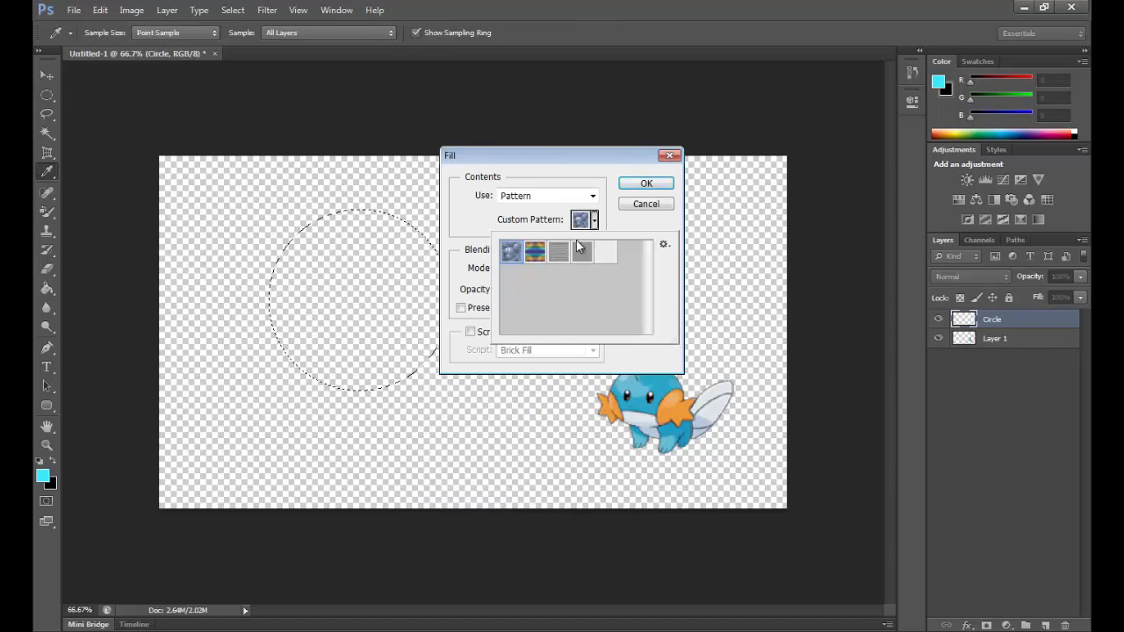
left_click(557, 253)
left_click(532, 259)
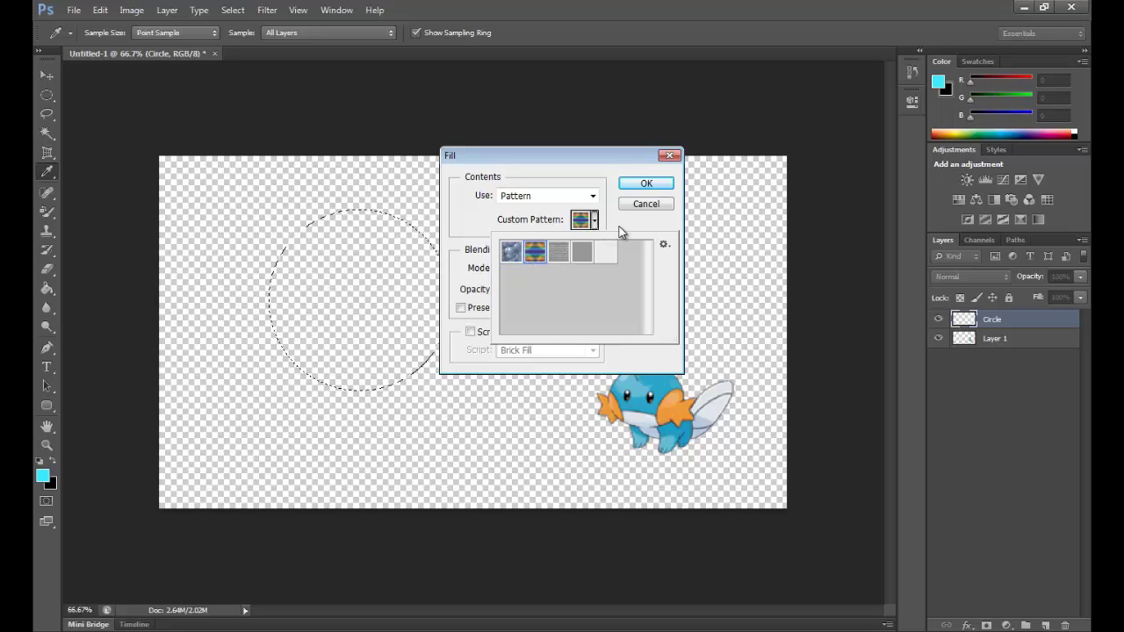
left_click(603, 232)
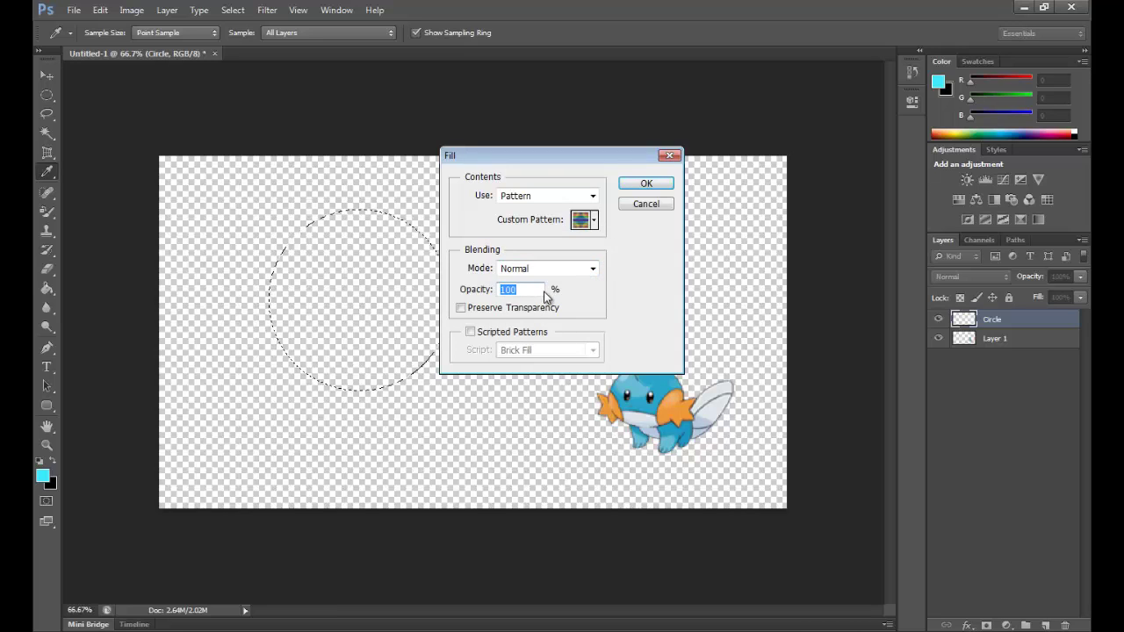
left_click(646, 183)
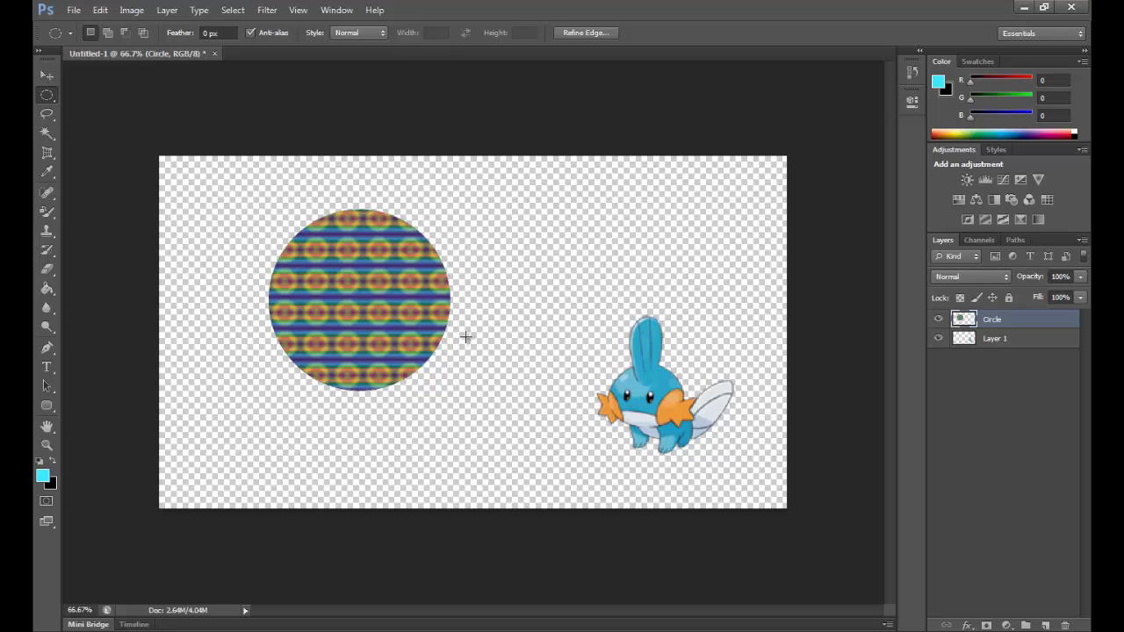
Deselect the filled circle and move it toward the center of the canvas
key("ctrl+d")
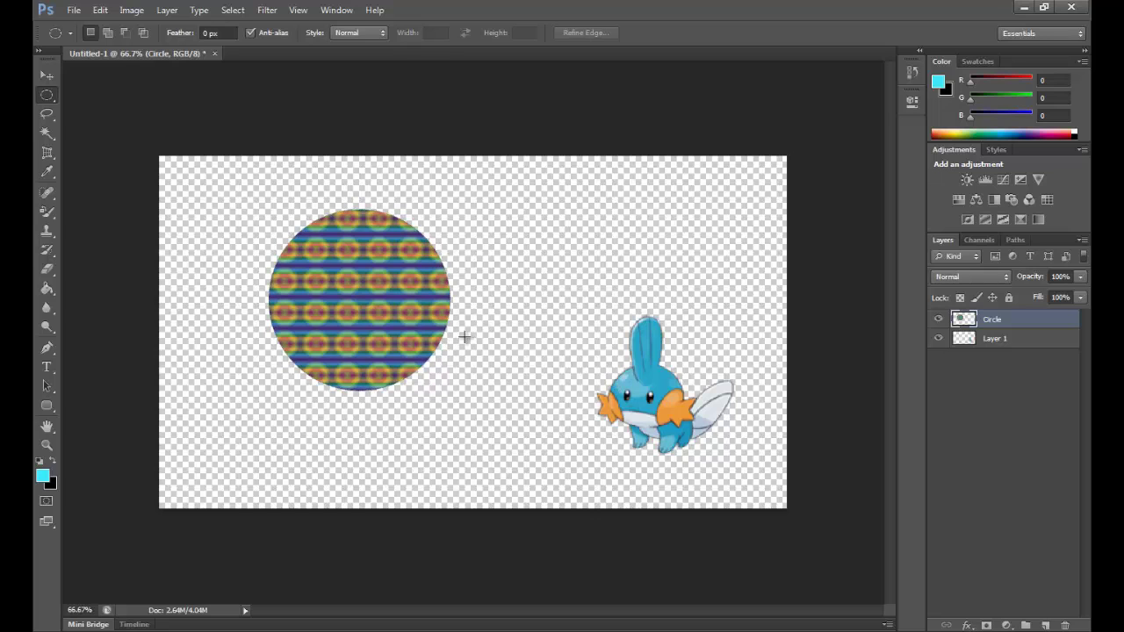
left_click(53, 81)
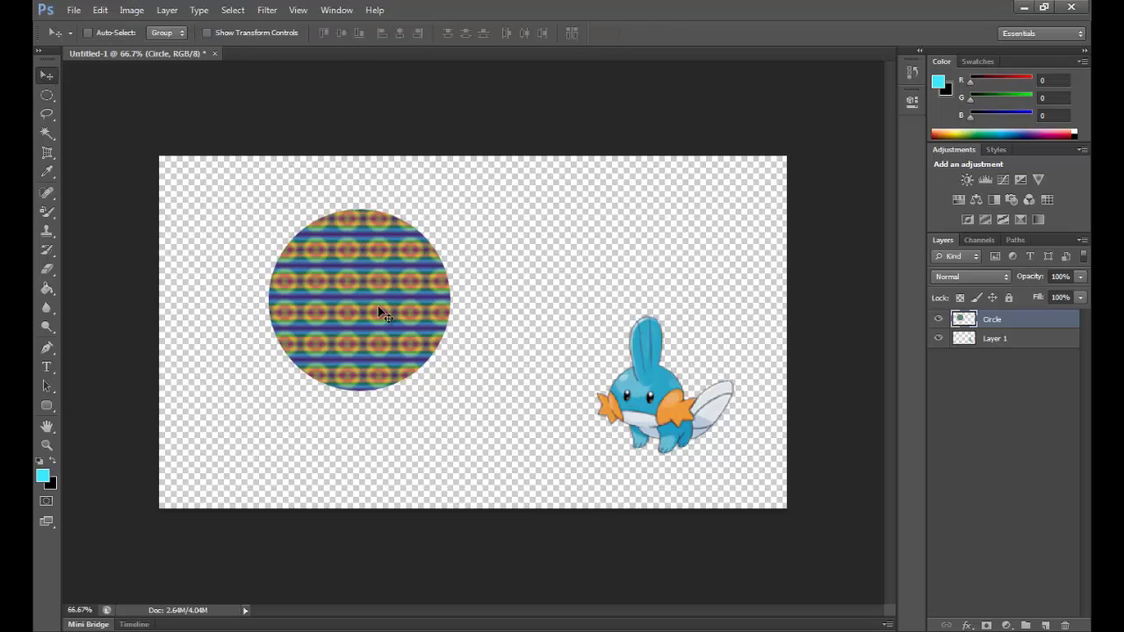
left_click_drag(378, 306, 467, 336)
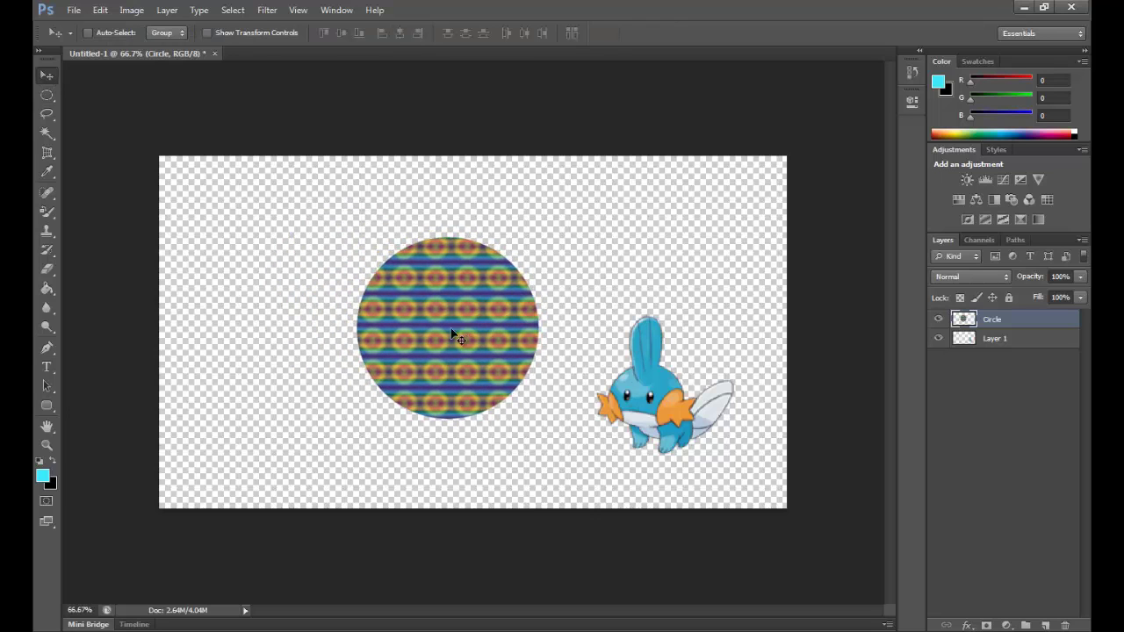
Reorder Layer 1 above the Circle layer and move the Mudkip image onto the patterned circle
left_click(1033, 342)
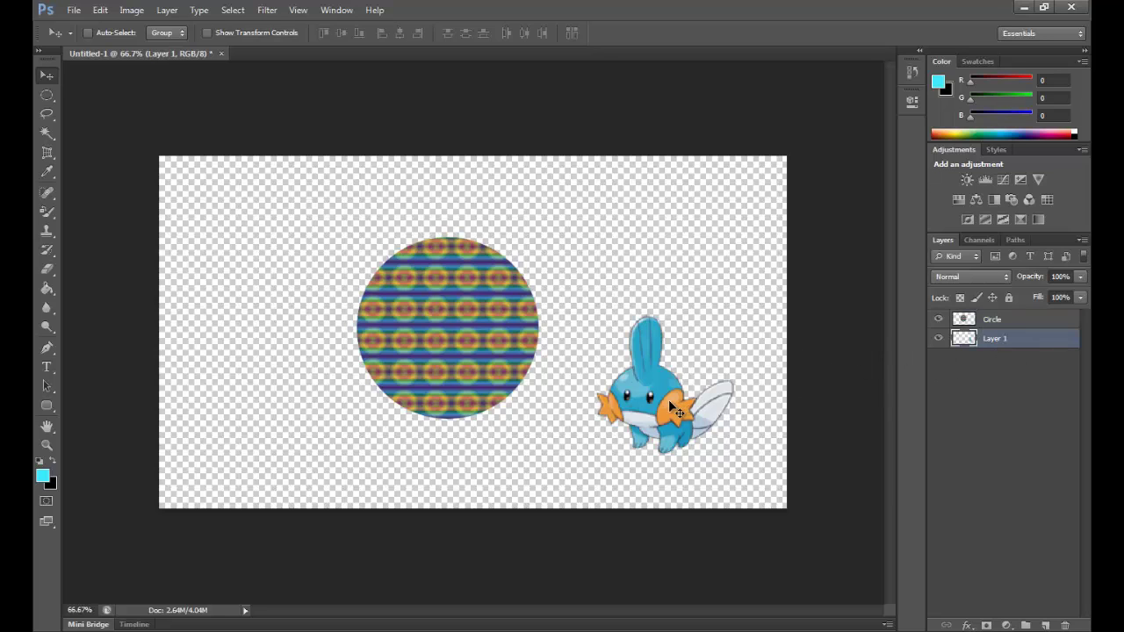
mouse_move(668, 400)
left_mouse_down()
mouse_move(681, 388)
mouse_move(610, 399)
mouse_move(474, 344)
mouse_move(516, 369)
mouse_move(719, 386)
mouse_move(688, 403)
left_mouse_up()
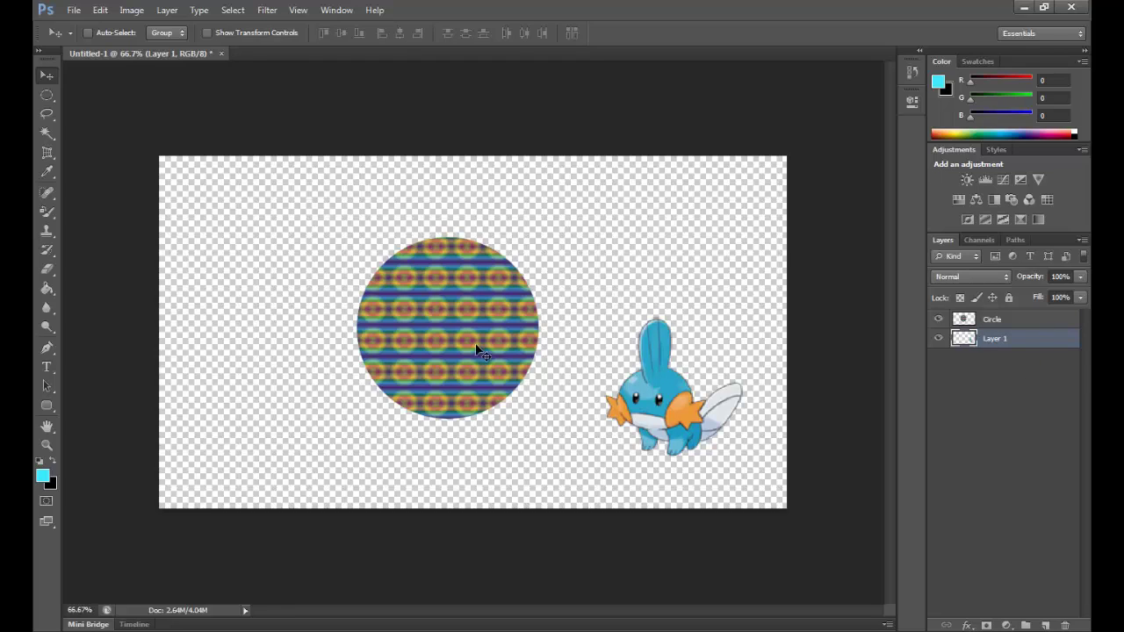
left_click_drag(1001, 342, 997, 319)
left_click_drag(689, 389, 454, 335)
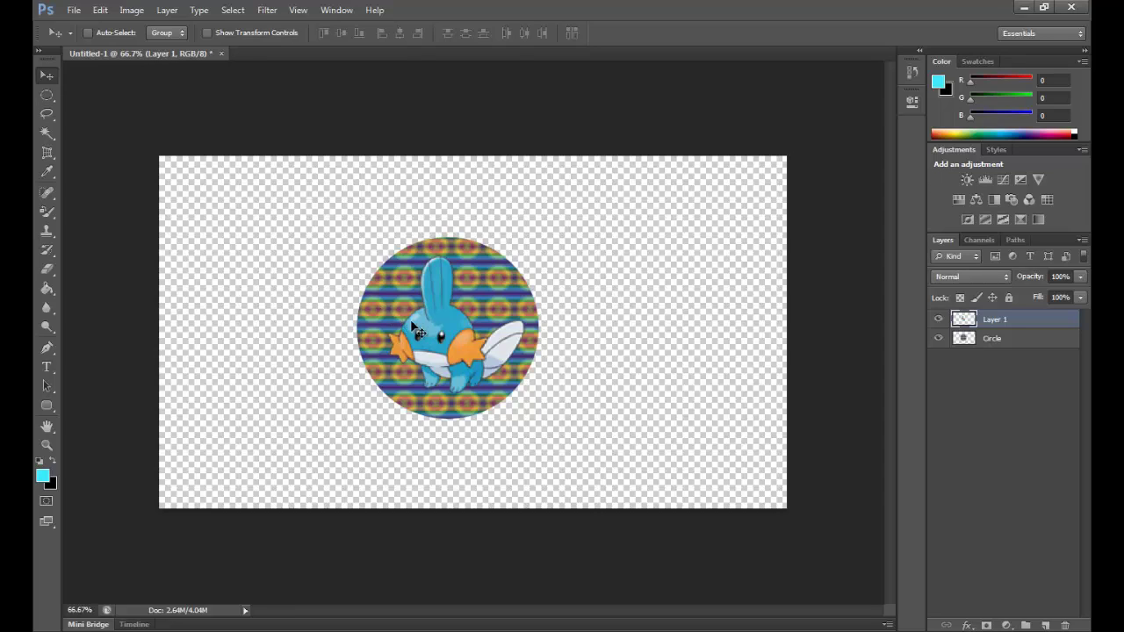
right_click(451, 341)
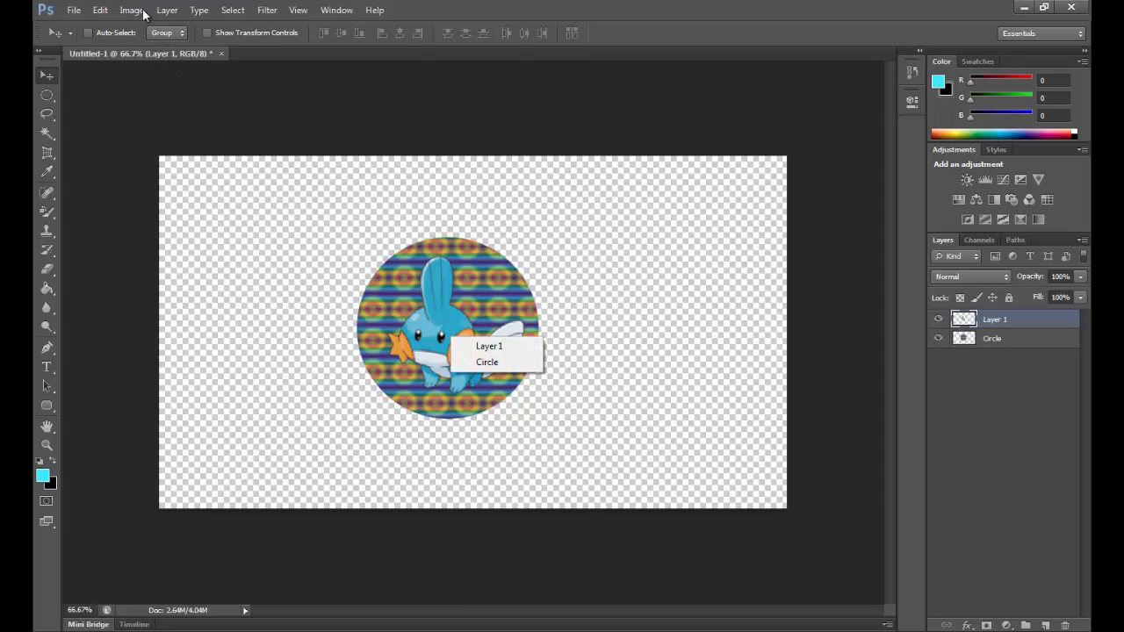
left_click(50, 105)
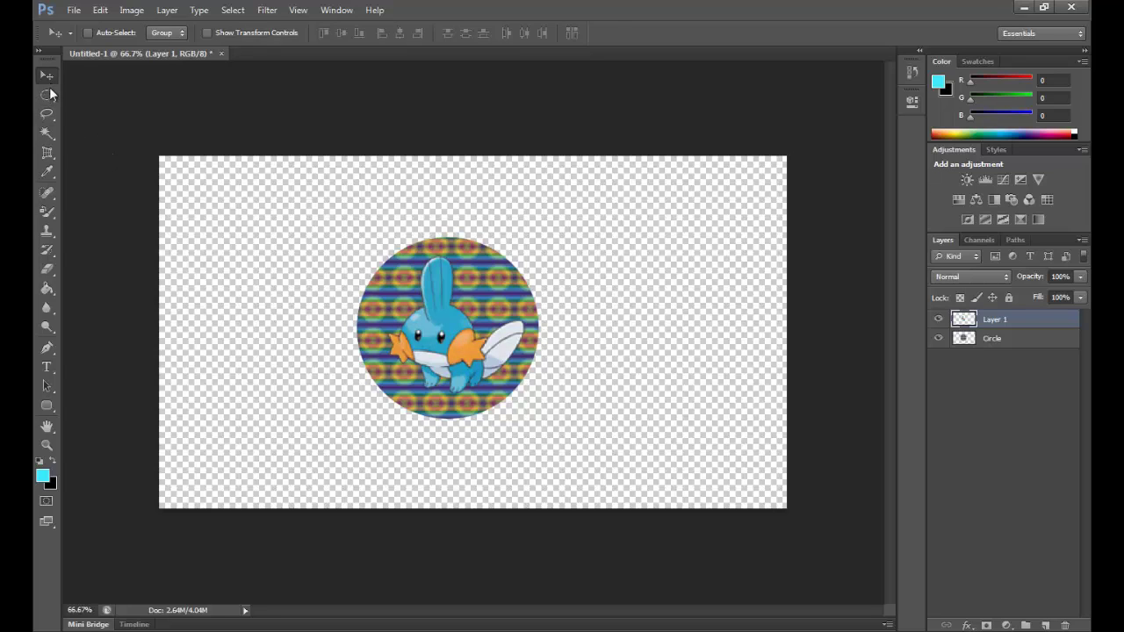
left_click(46, 95)
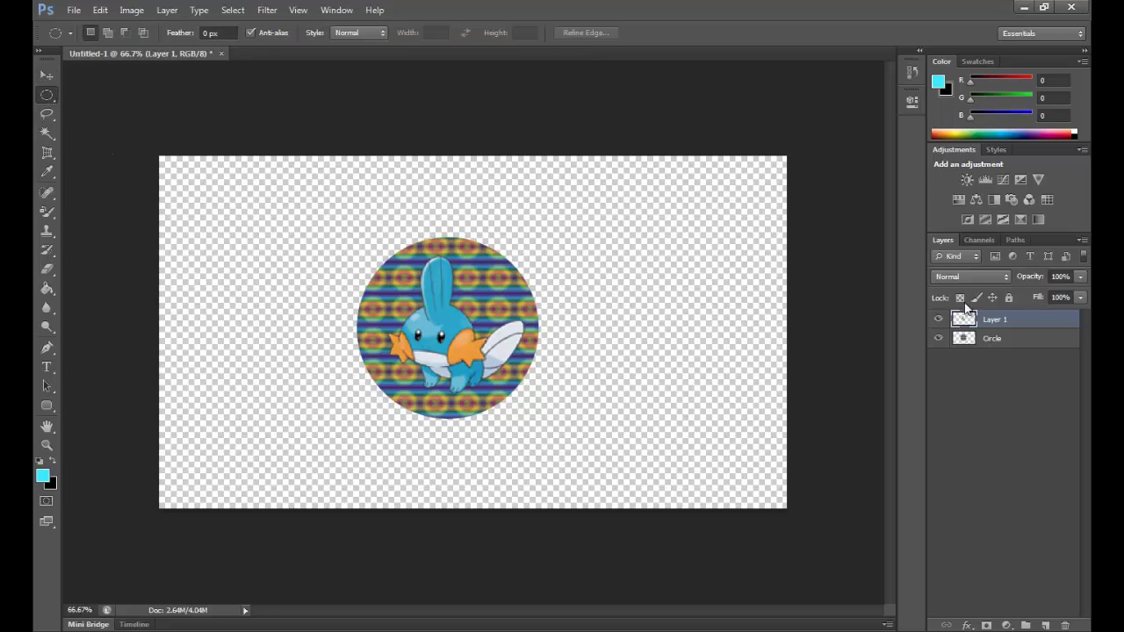
right_click(996, 323)
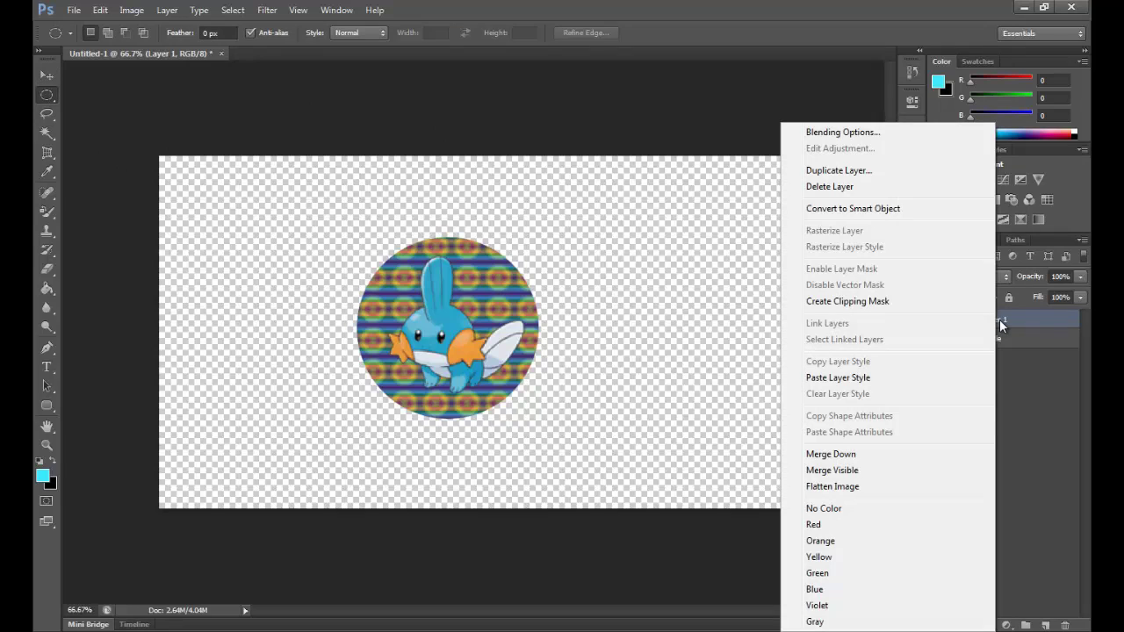
left_click(1042, 410)
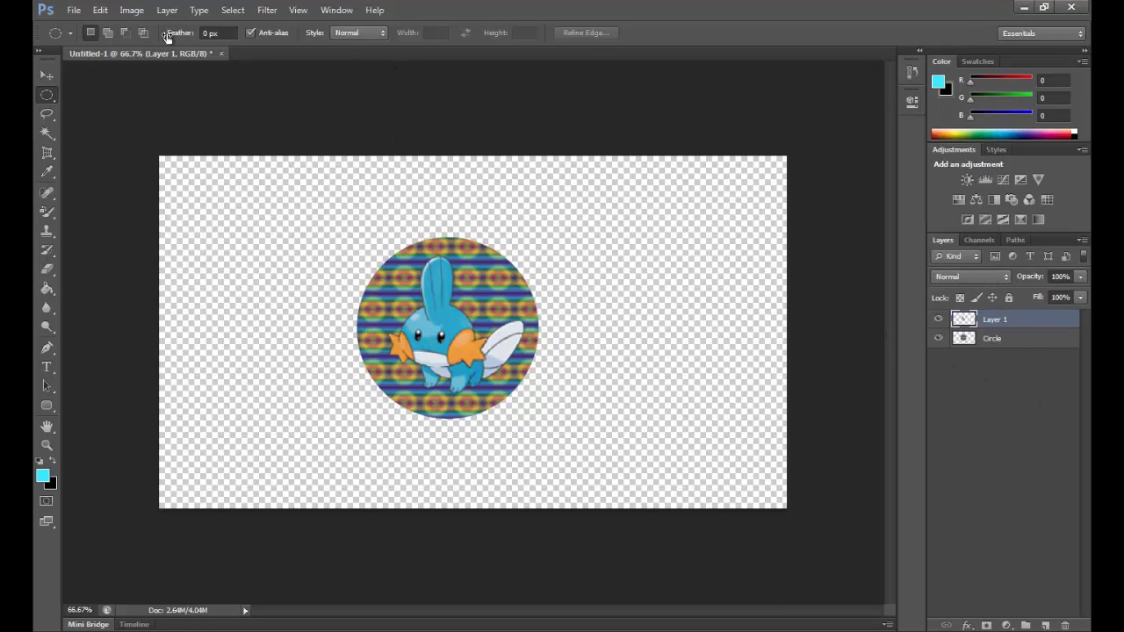
left_click(100, 10)
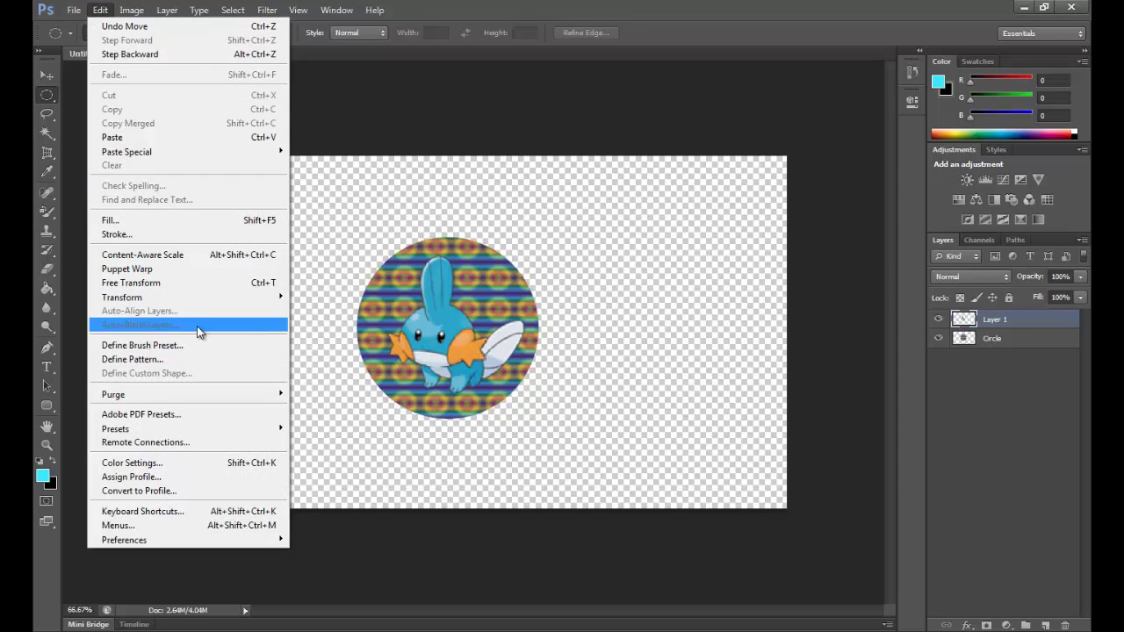
mouse_move(130, 10)
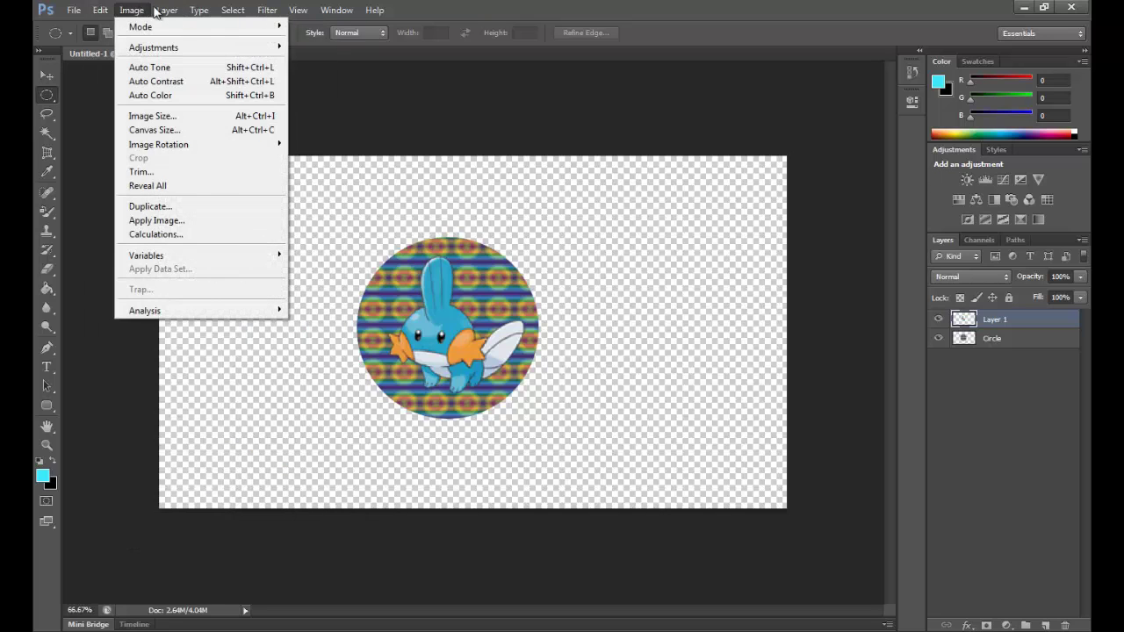
mouse_move(169, 11)
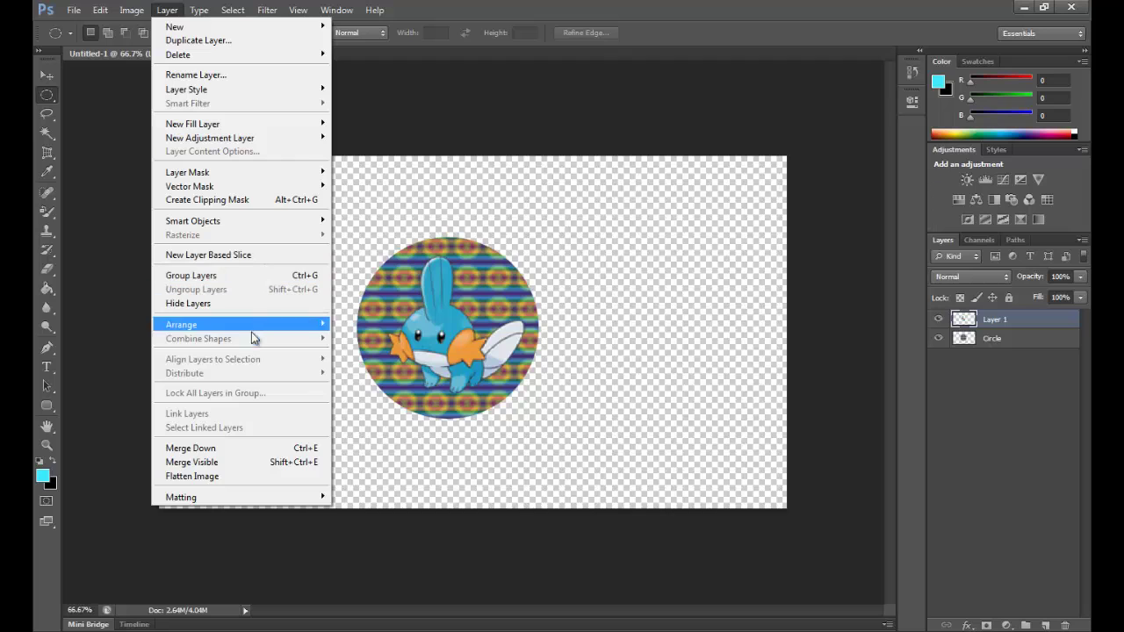
mouse_move(302, 326)
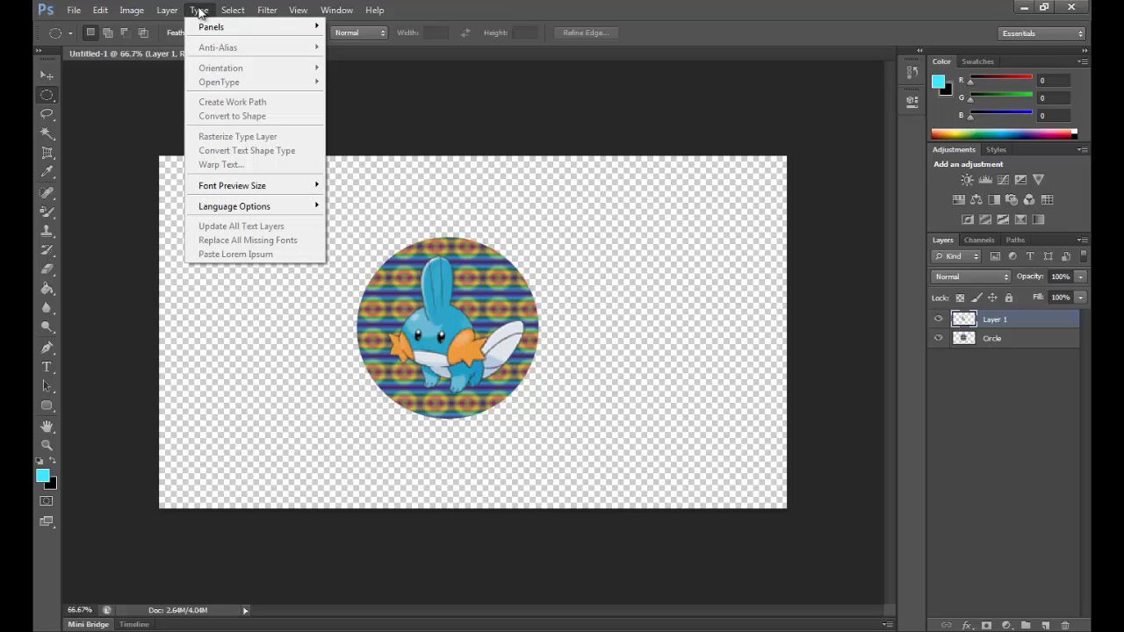
left_click(130, 13)
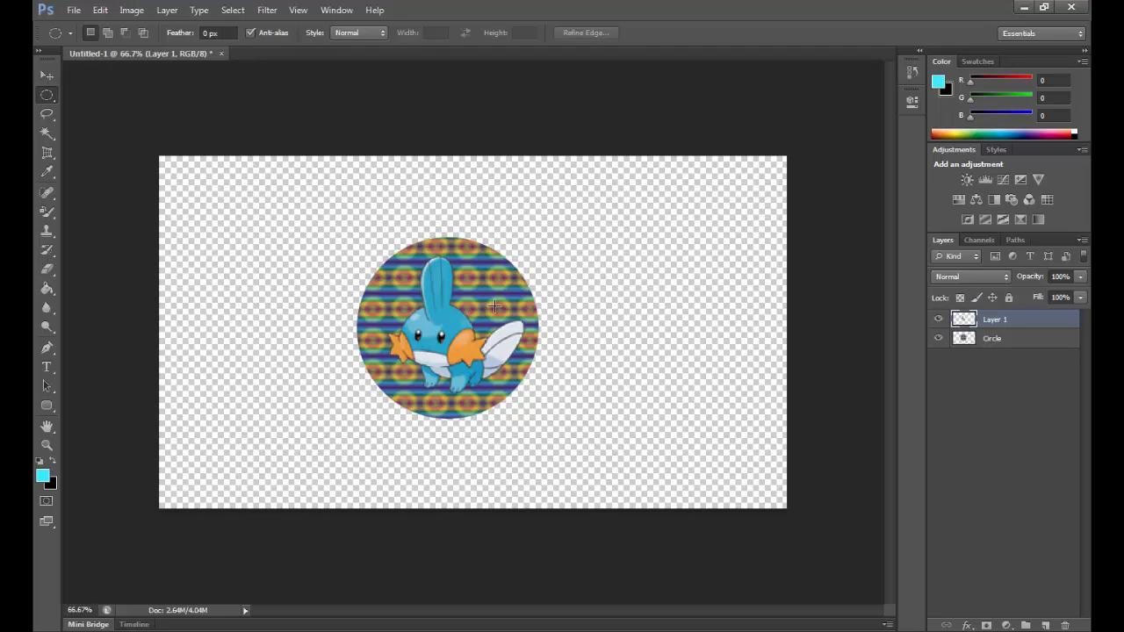
Nudge the Mudkip on Layer 1 slightly within the patterned circle using the Move tool
left_click(997, 341)
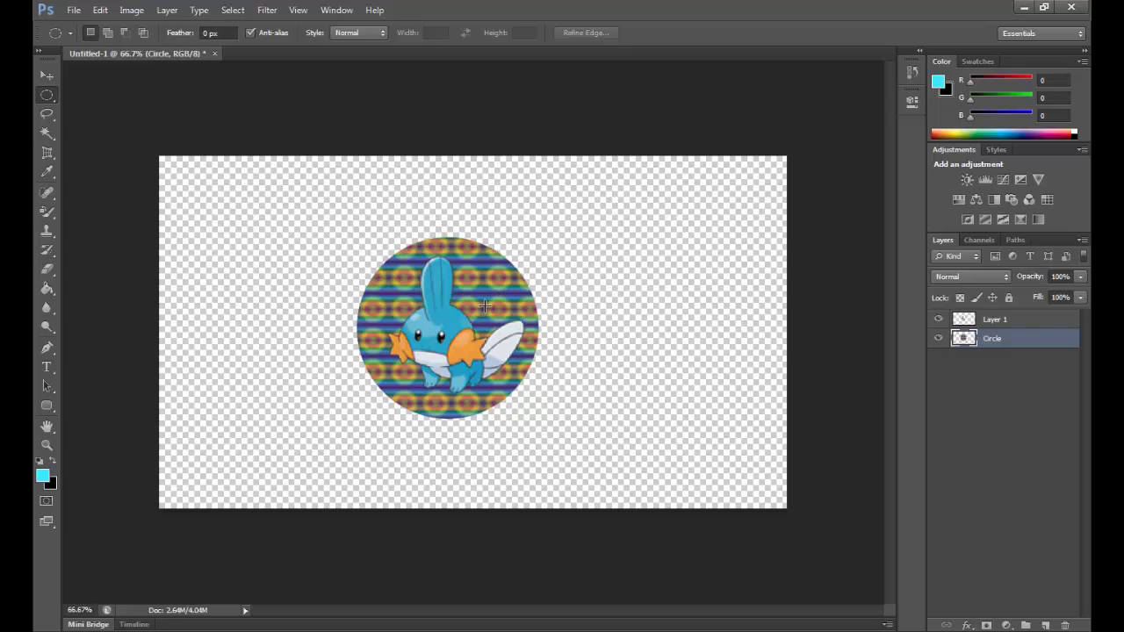
left_click(1001, 320)
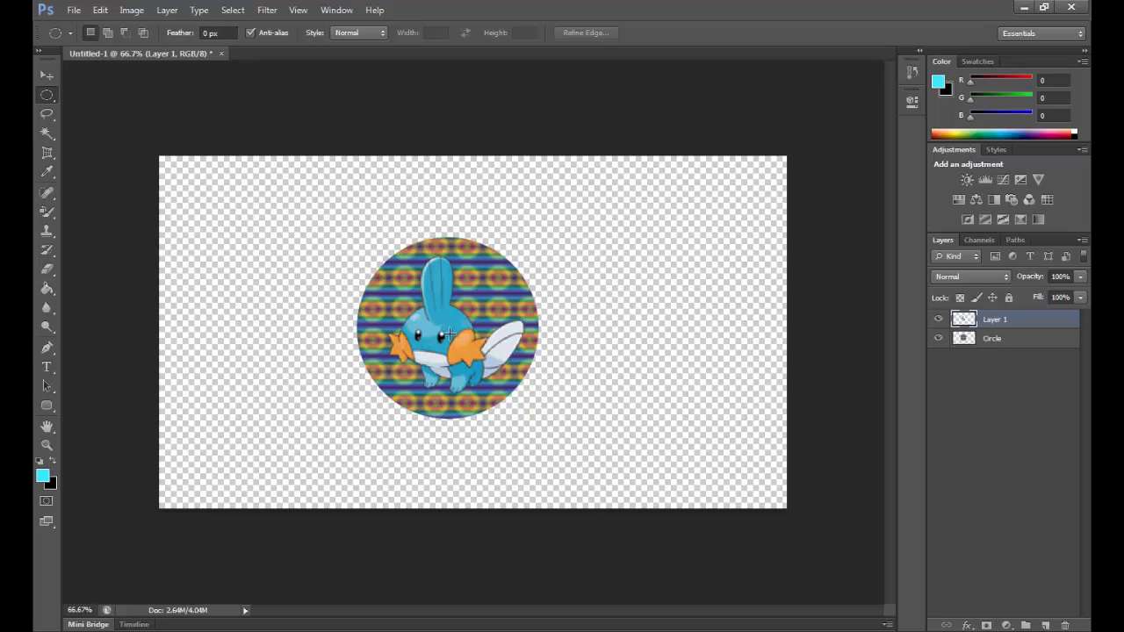
left_click(47, 76)
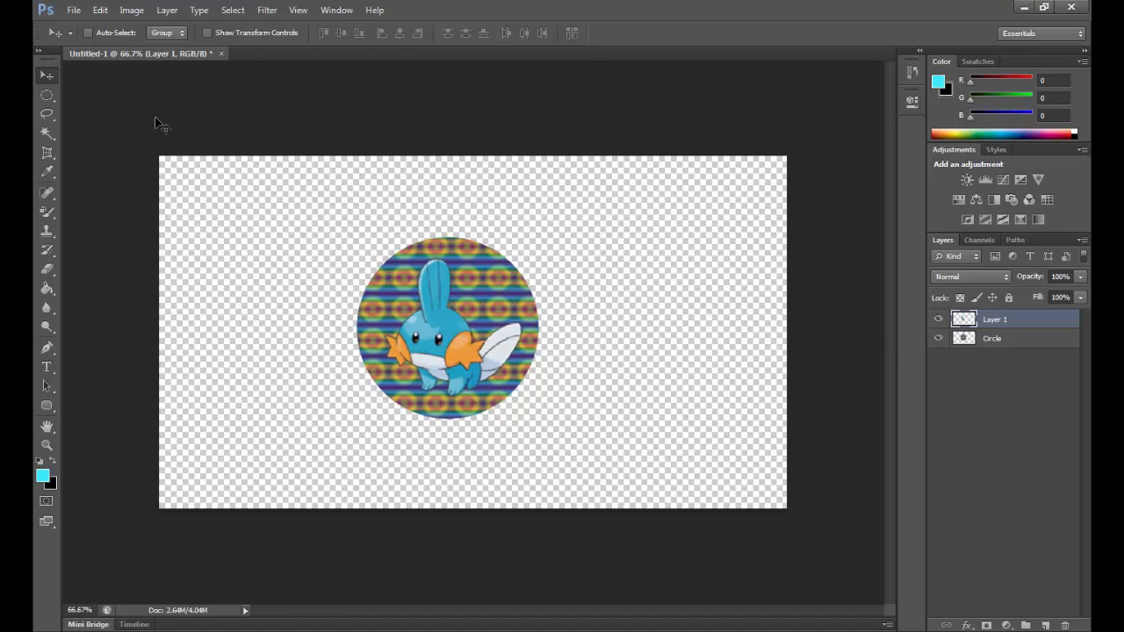
Make the Circle layer active and try a small circular marquee selection on the empty canvas beside the circle
left_click(46, 95)
left_click(989, 340)
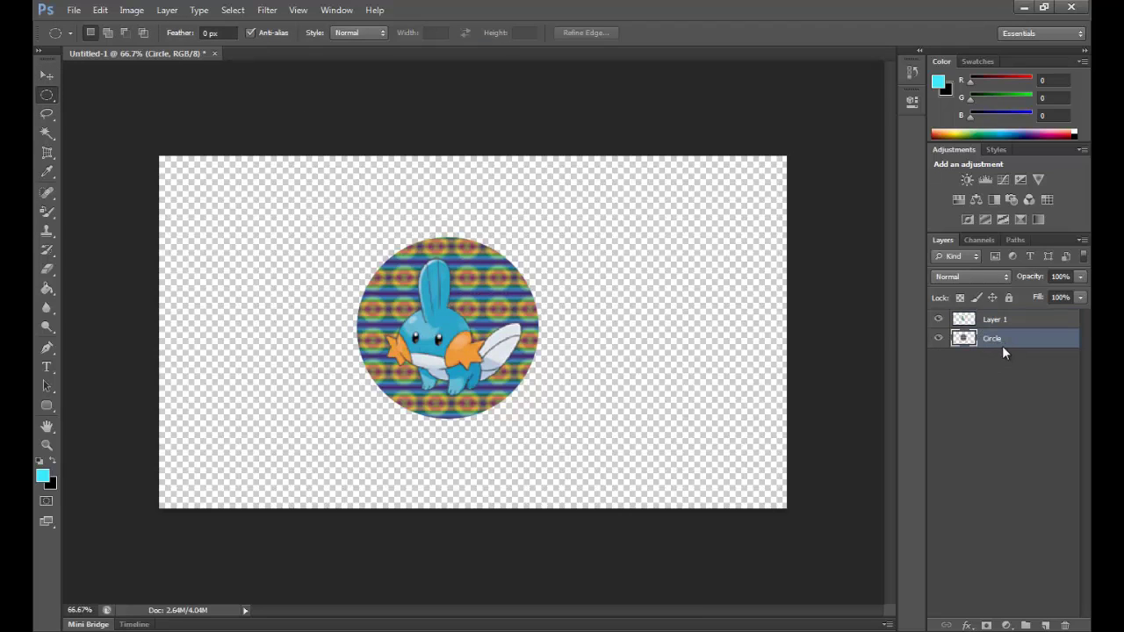
right_click(497, 284)
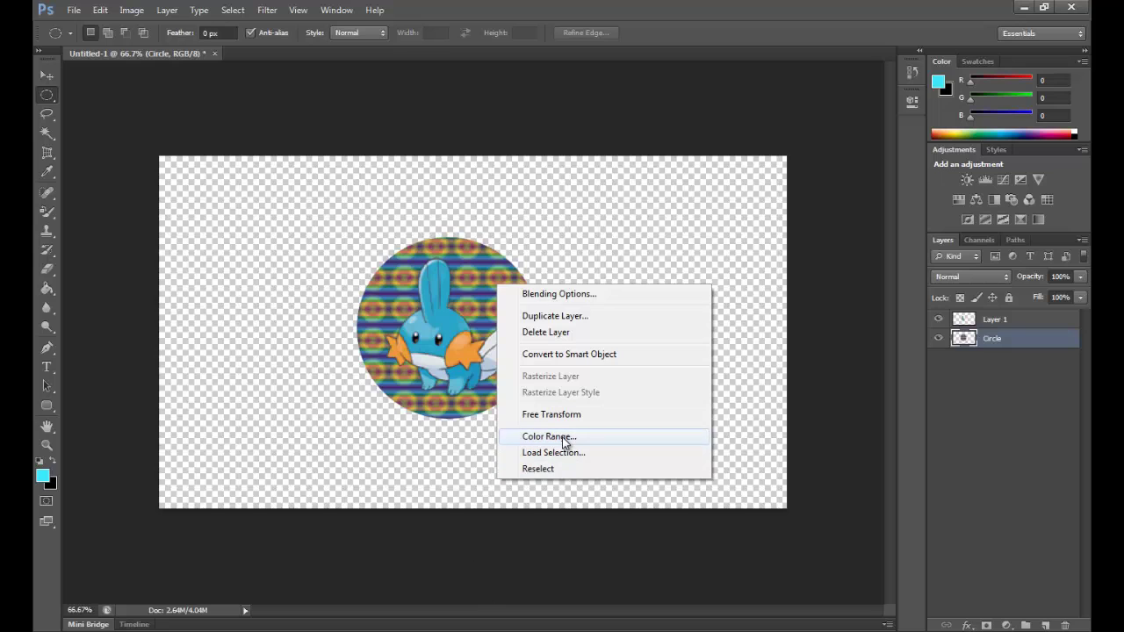
left_click(450, 457)
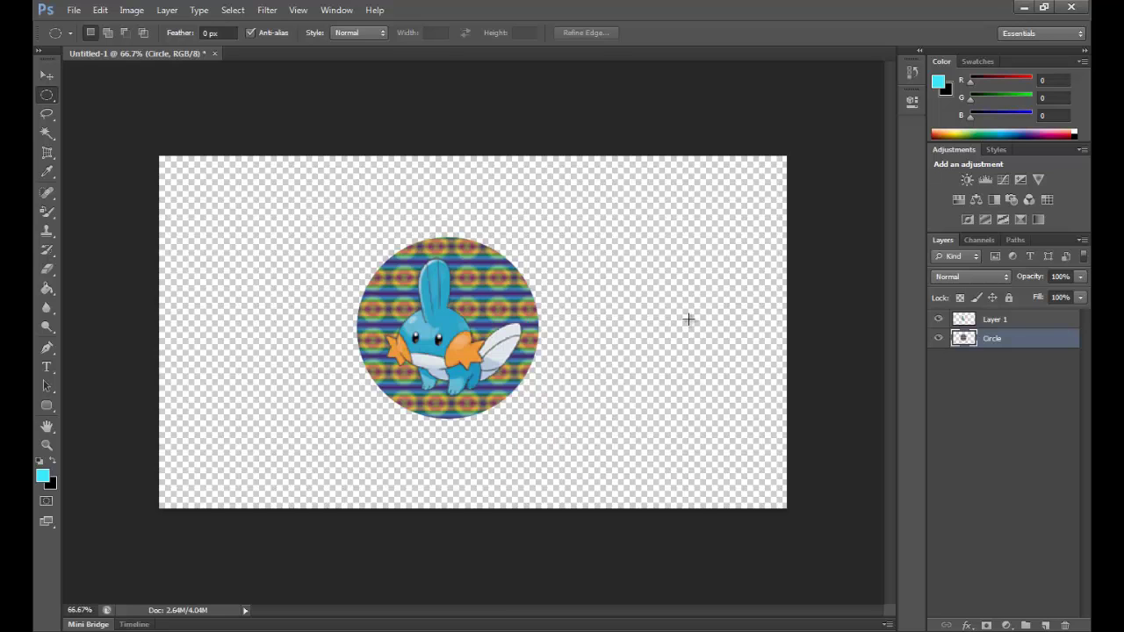
left_click(650, 341)
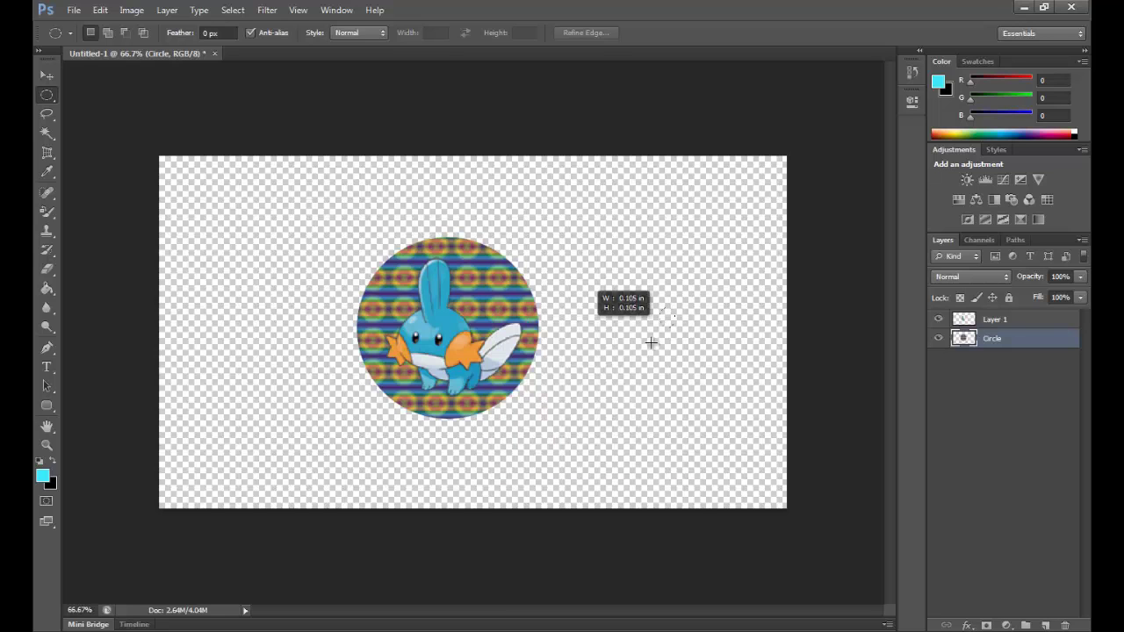
Try Single Column Marquee selections on the empty canvas on both sides of the circle
right_click(48, 93)
left_click(136, 135)
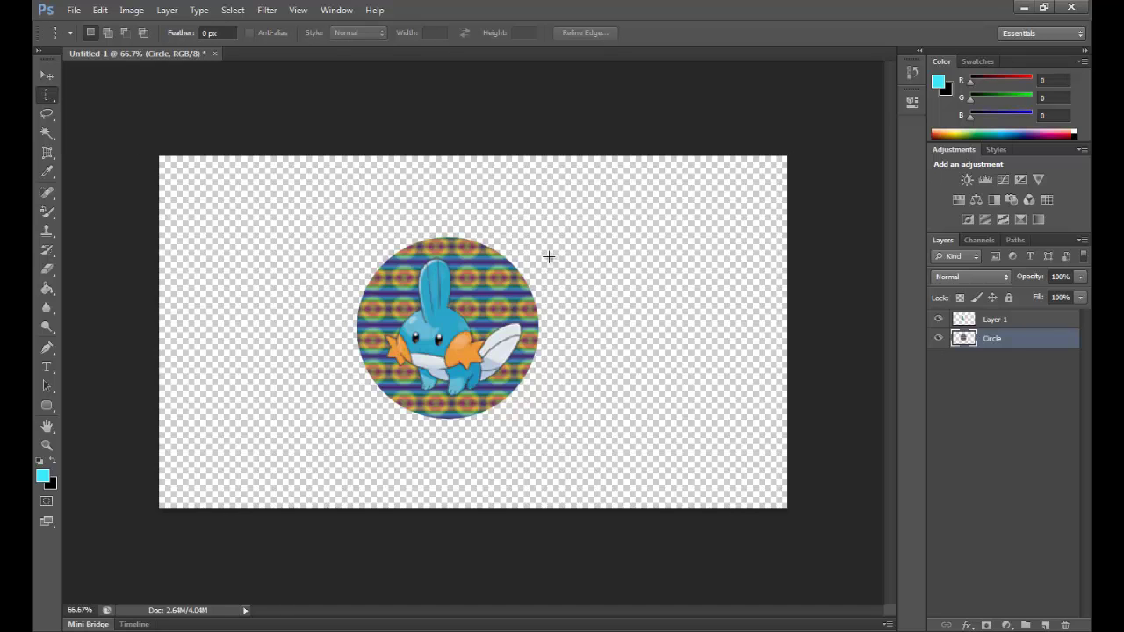
left_click_drag(630, 239, 671, 369)
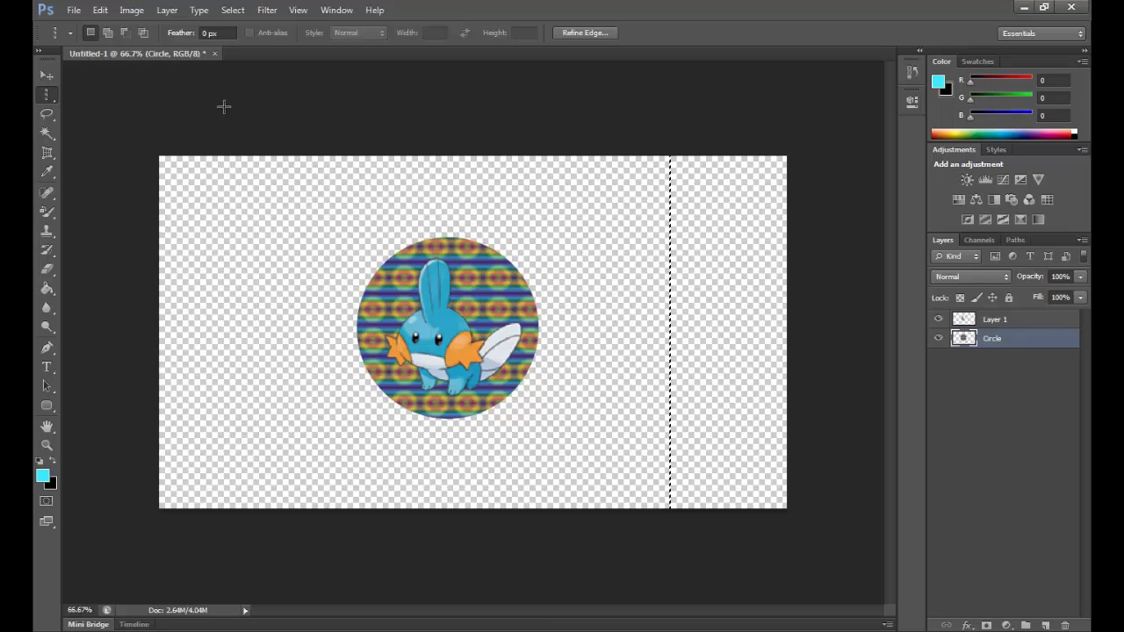
left_click(415, 105)
left_click(276, 185)
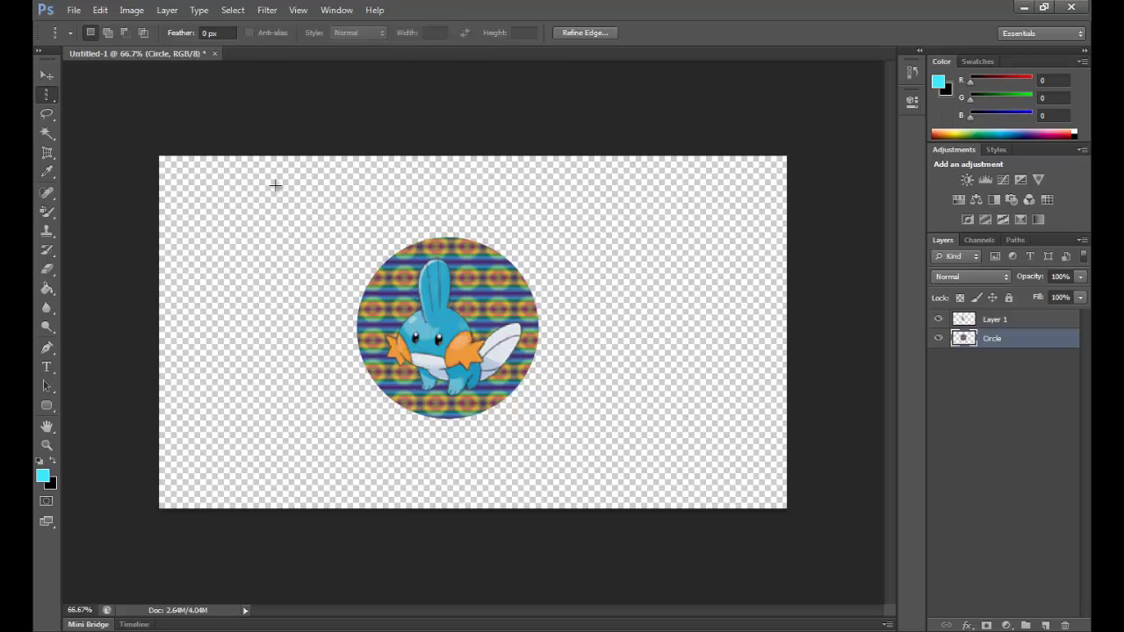
Draw a square selection with the Rectangular Marquee tool in the empty area left of the circle
right_click(50, 100)
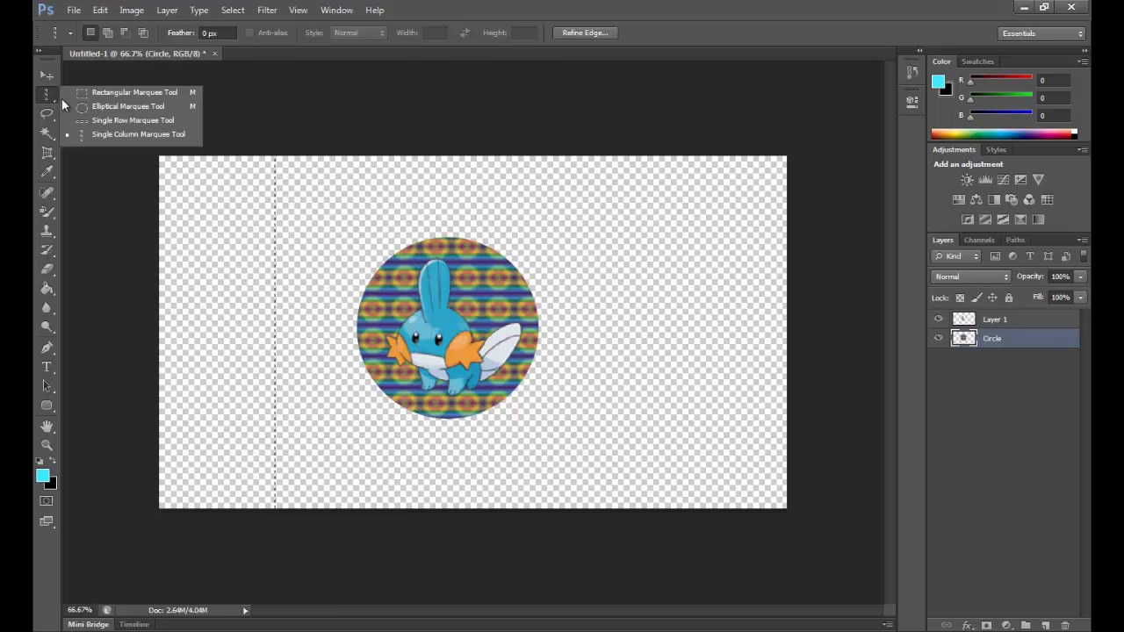
left_click(122, 96)
left_click_drag(283, 240, 205, 448)
Begin a stroke on the square selection with the Outside location and the Color blending mode
right_click(244, 278)
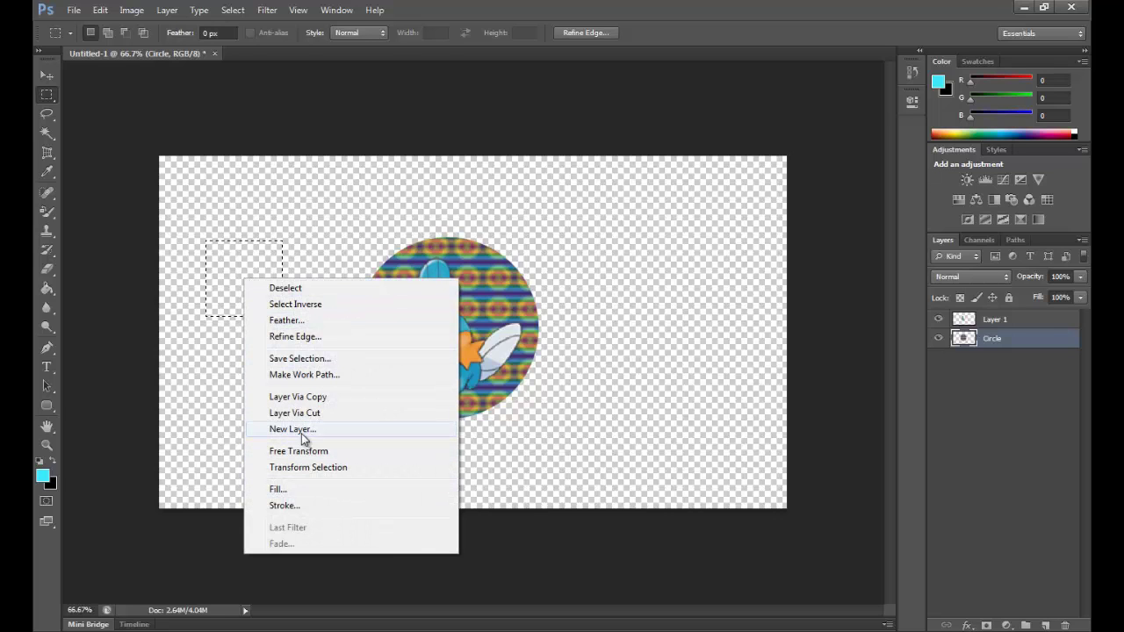
left_click(284, 504)
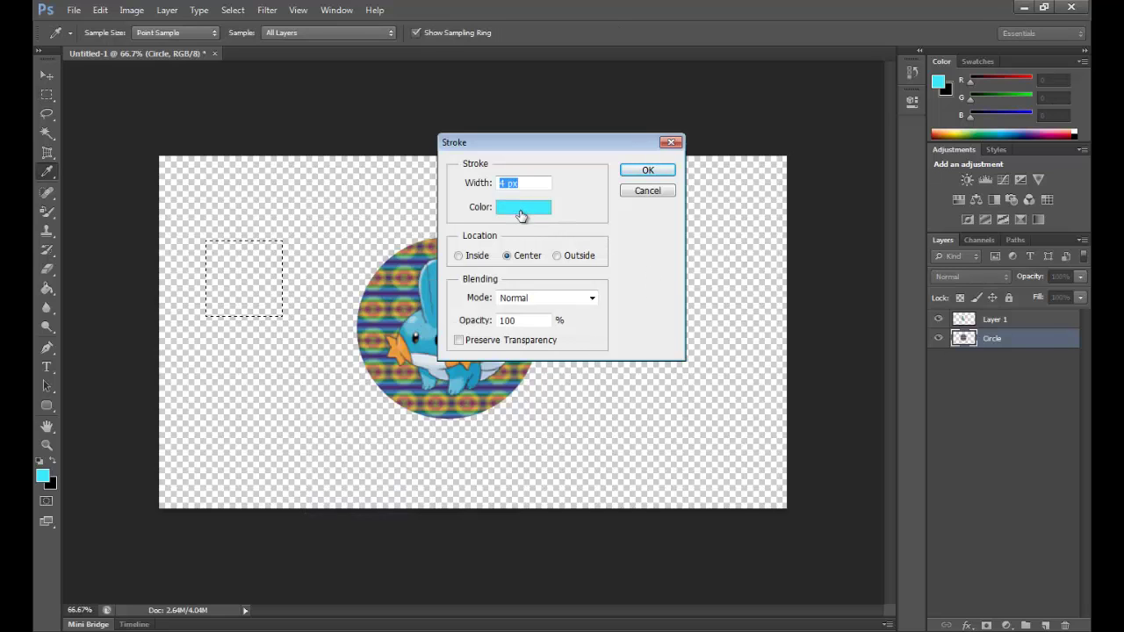
left_click(557, 256)
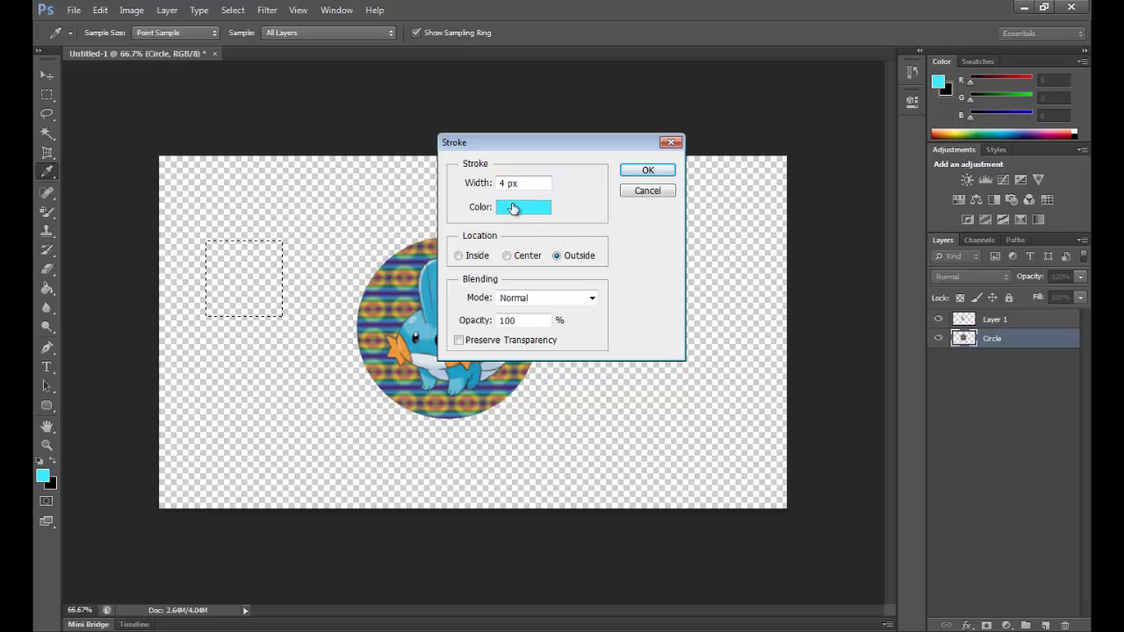
left_click(537, 297)
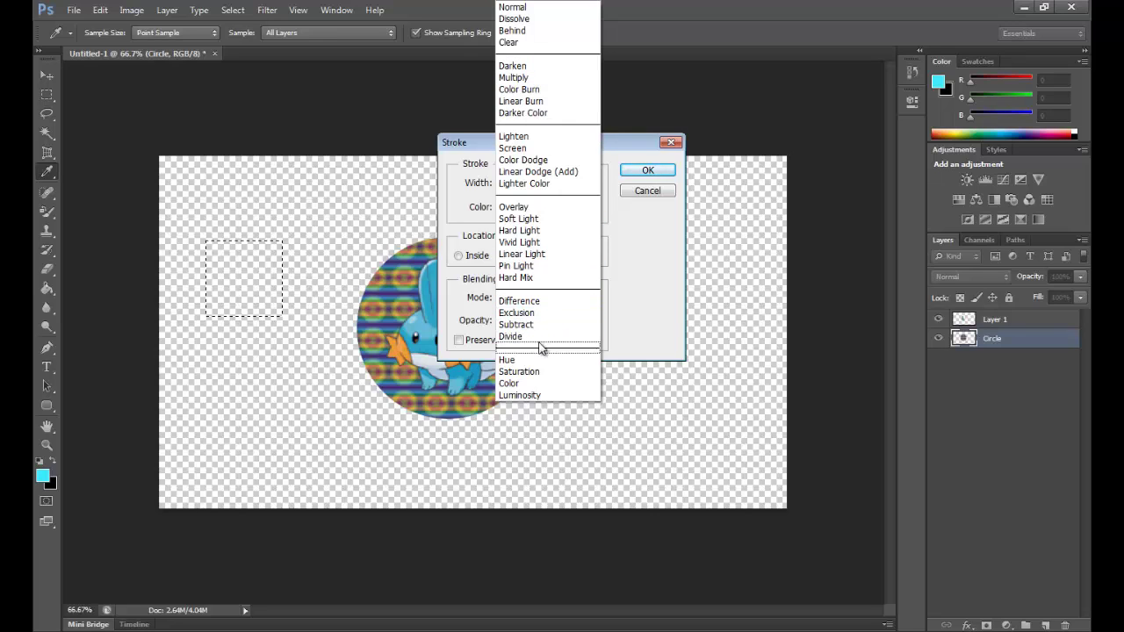
left_click(528, 383)
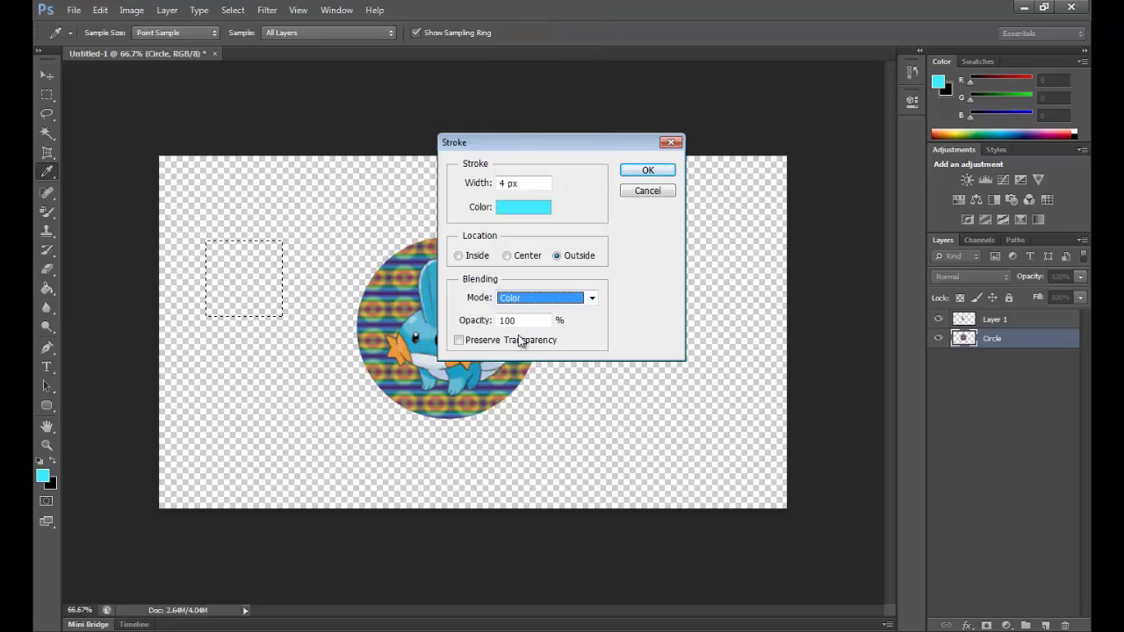
Set the stroke color to the near-black shade 041214
left_click(532, 206)
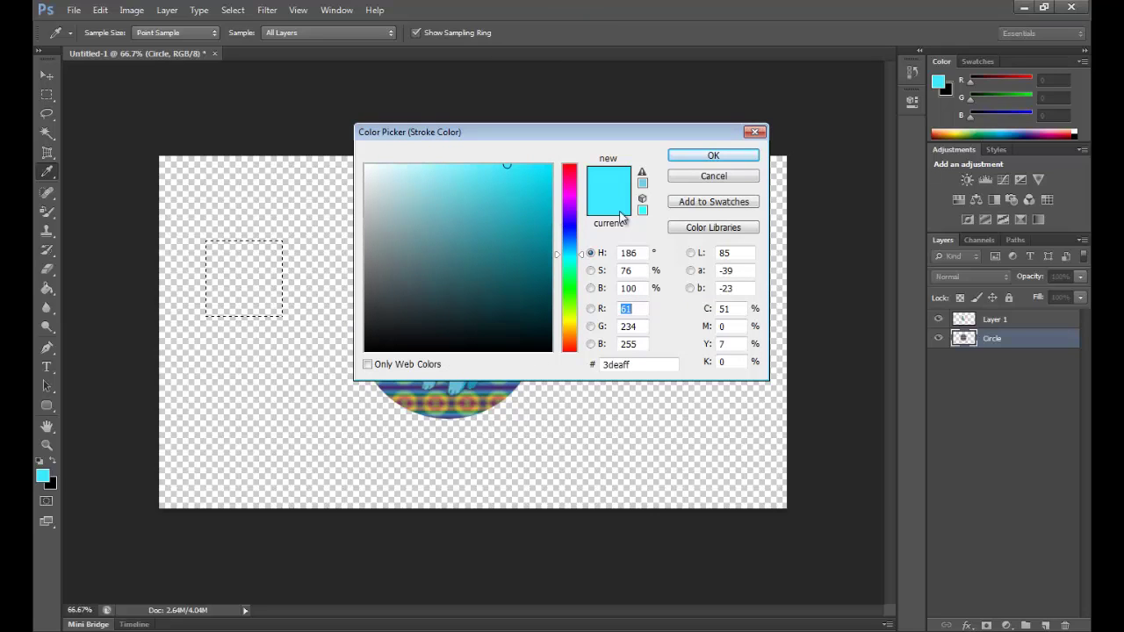
mouse_move(501, 199)
left_mouse_down()
mouse_move(503, 242)
mouse_move(520, 231)
mouse_move(509, 337)
left_mouse_up()
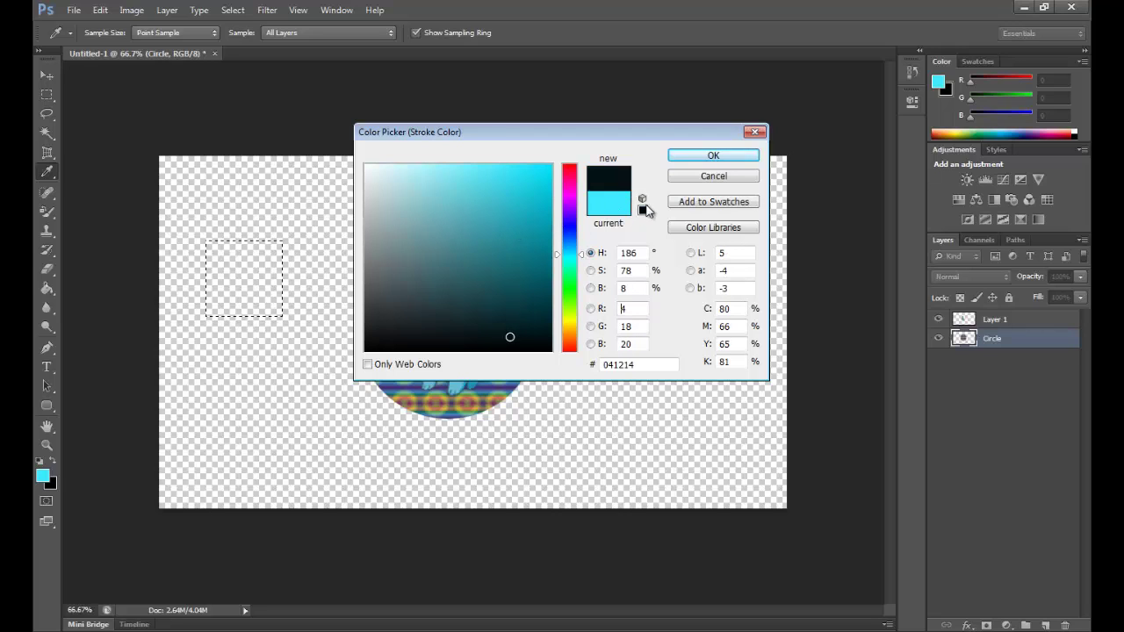
left_click(681, 156)
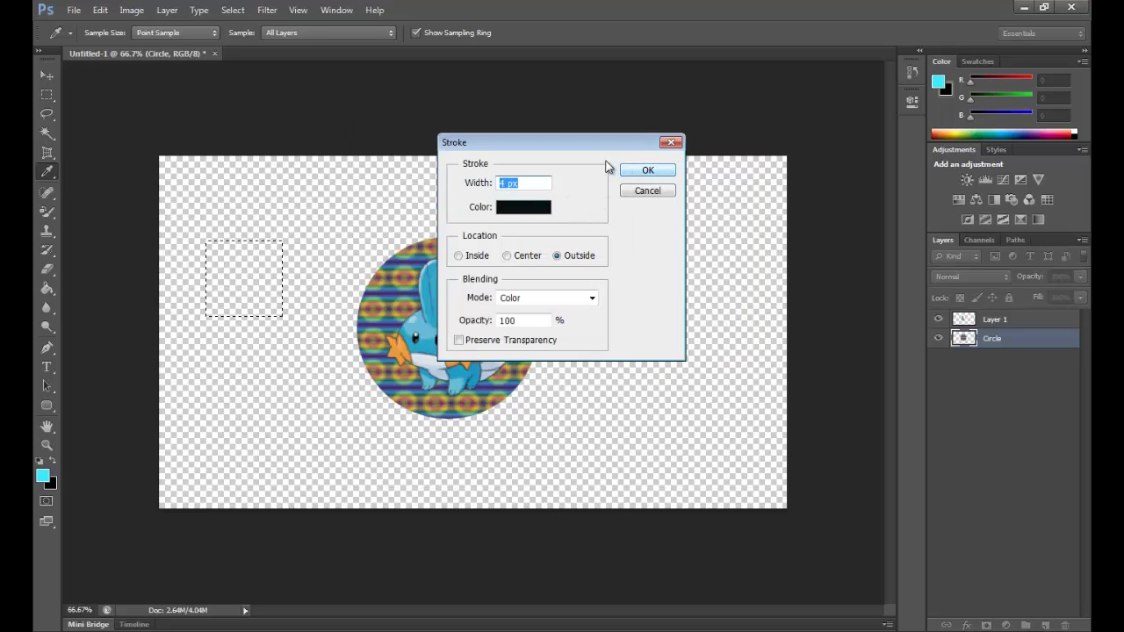
Apply the 4 px near-black outside stroke to the square selection and deselect it
left_click(645, 171)
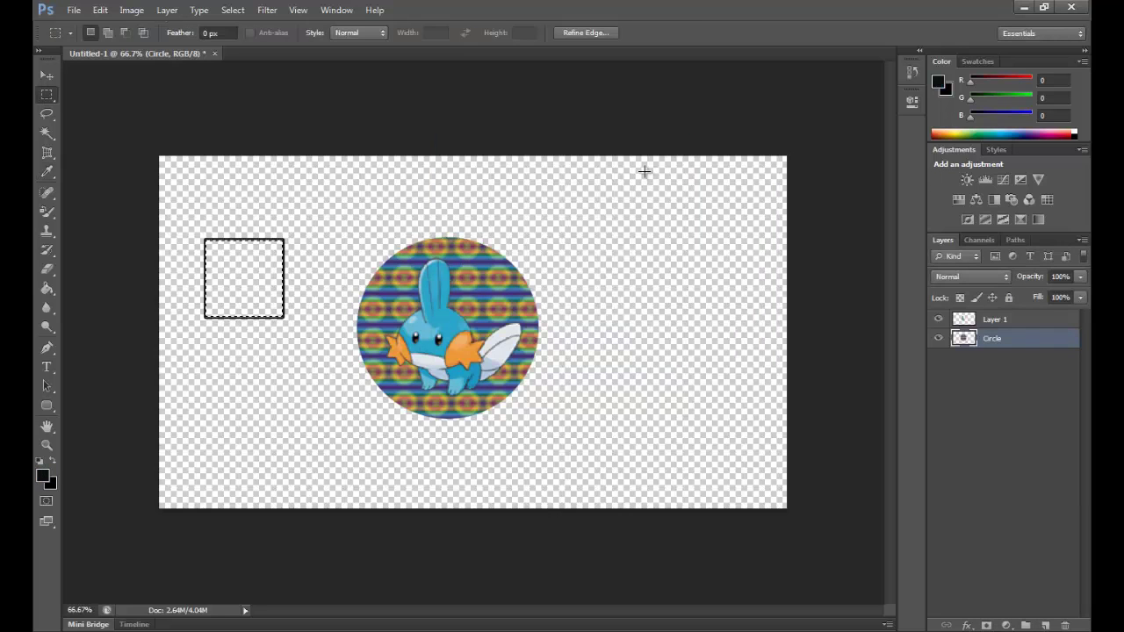
key("ctrl+d")
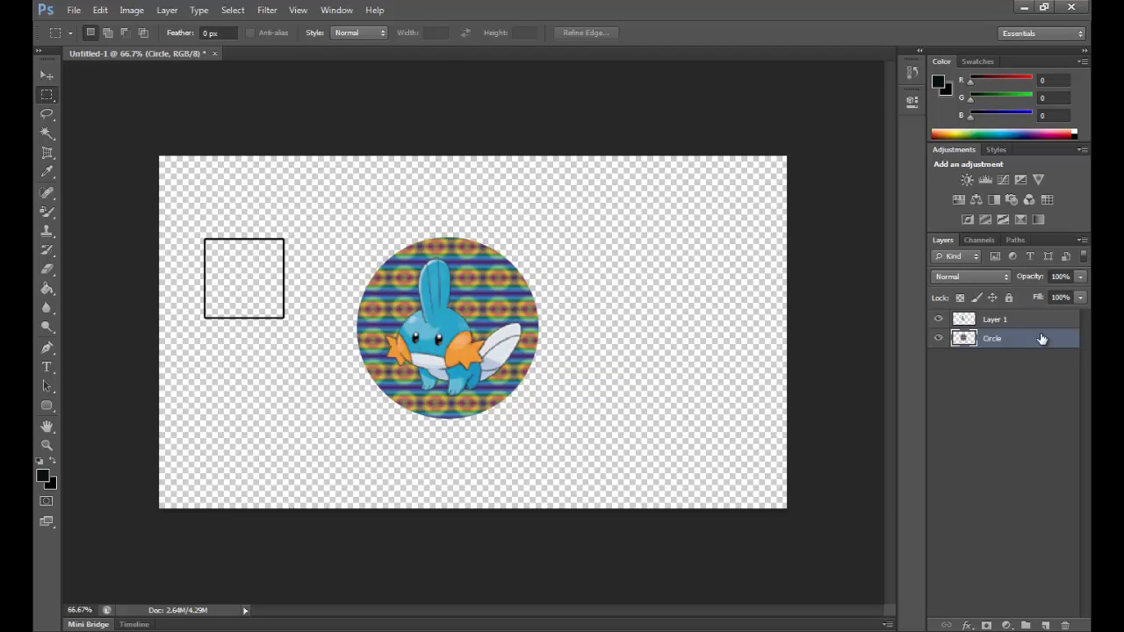
Try moving the Circle layer's contents slightly with the Move tool, and undo the move
left_click(47, 75)
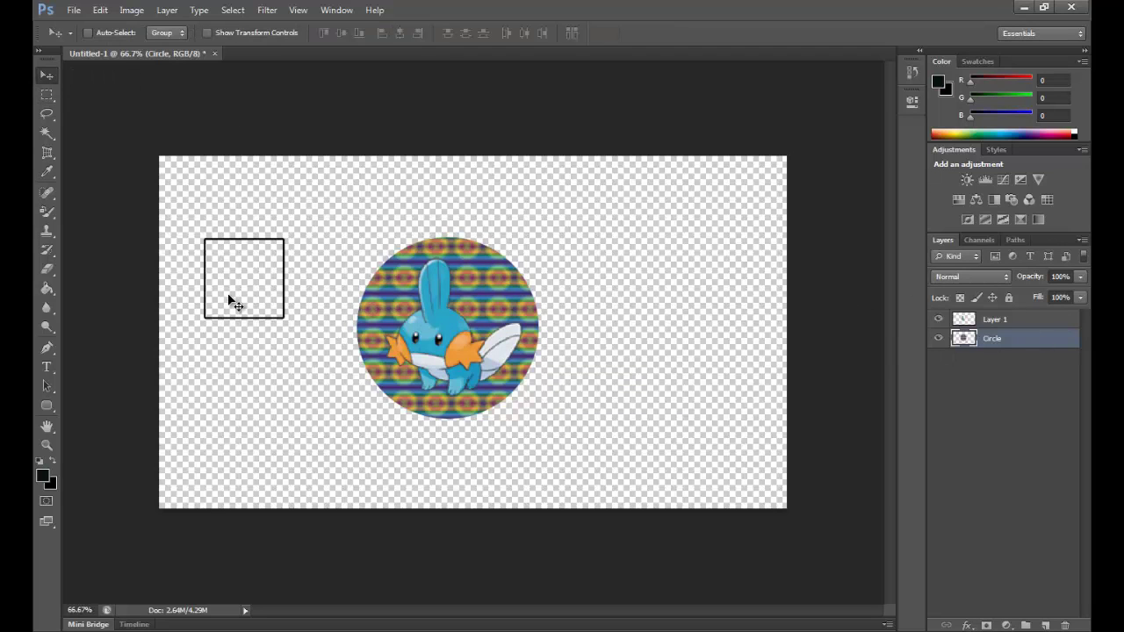
left_click_drag(230, 297, 232, 291)
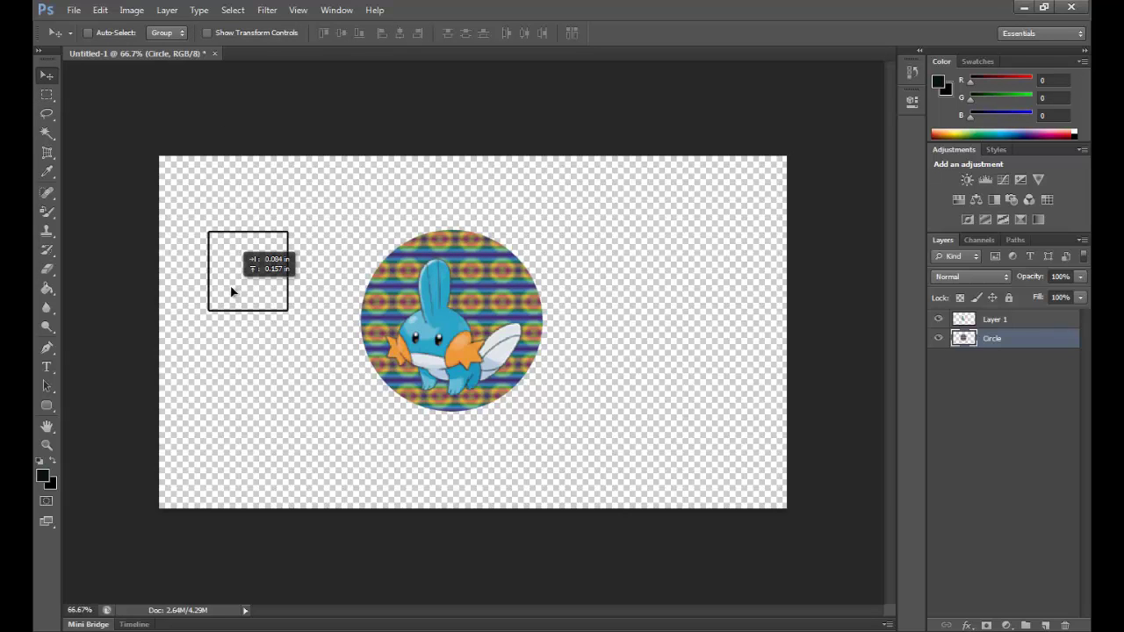
left_click(101, 10)
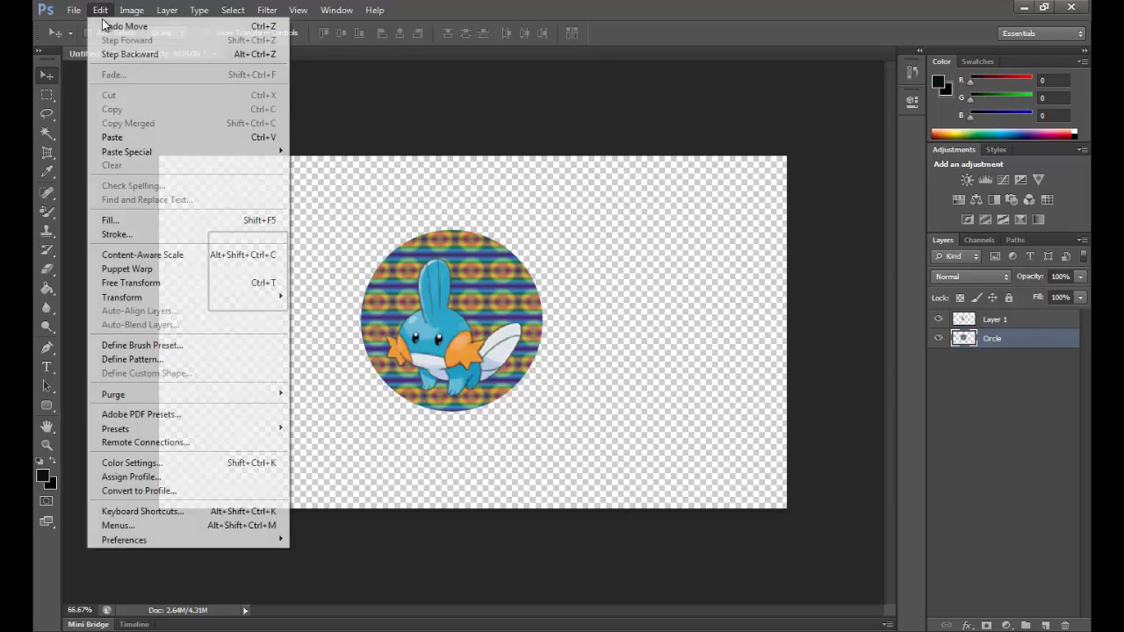
left_click(123, 26)
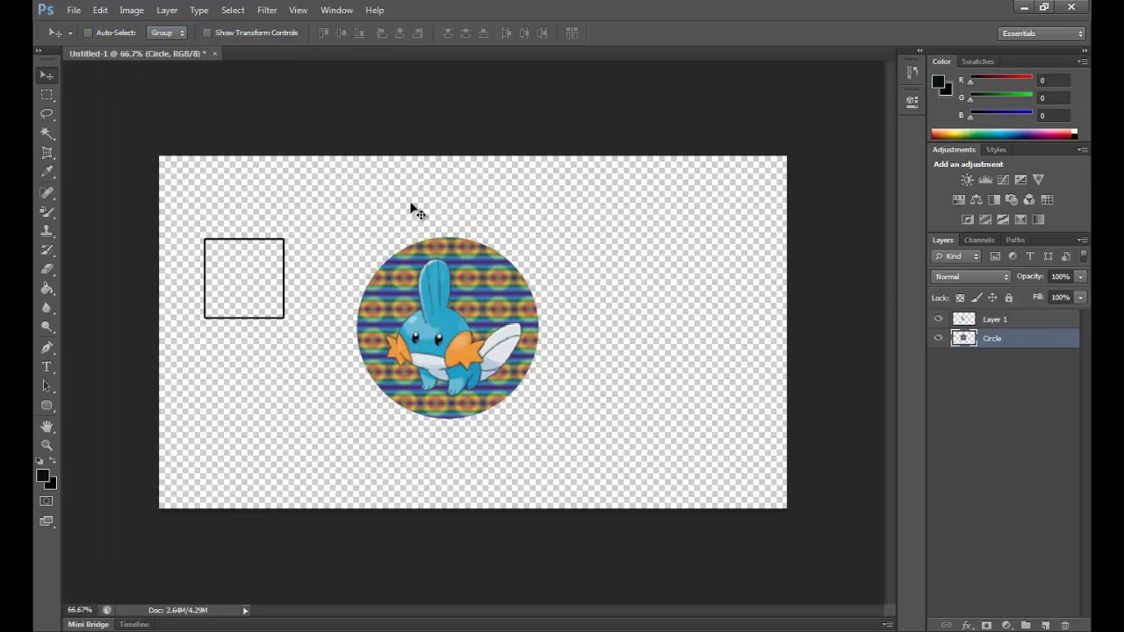
Select the outlined square with a rectangular marquee and move only it slightly down on the Circle layer
left_click(47, 94)
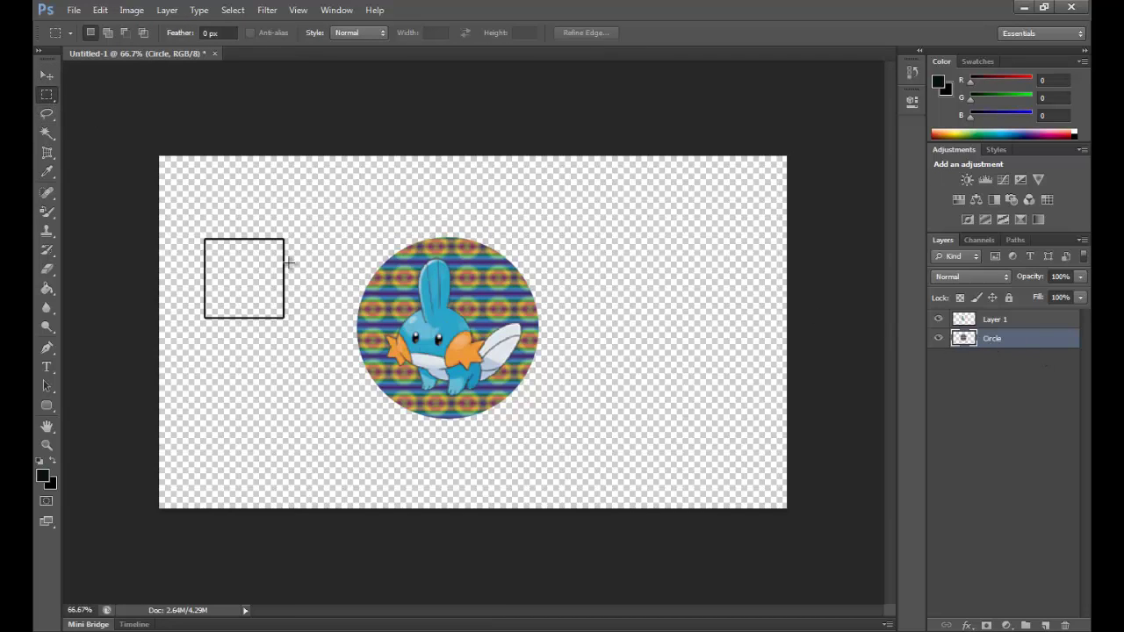
left_click_drag(188, 212, 323, 366)
left_click(48, 75)
left_click_drag(248, 309, 253, 338)
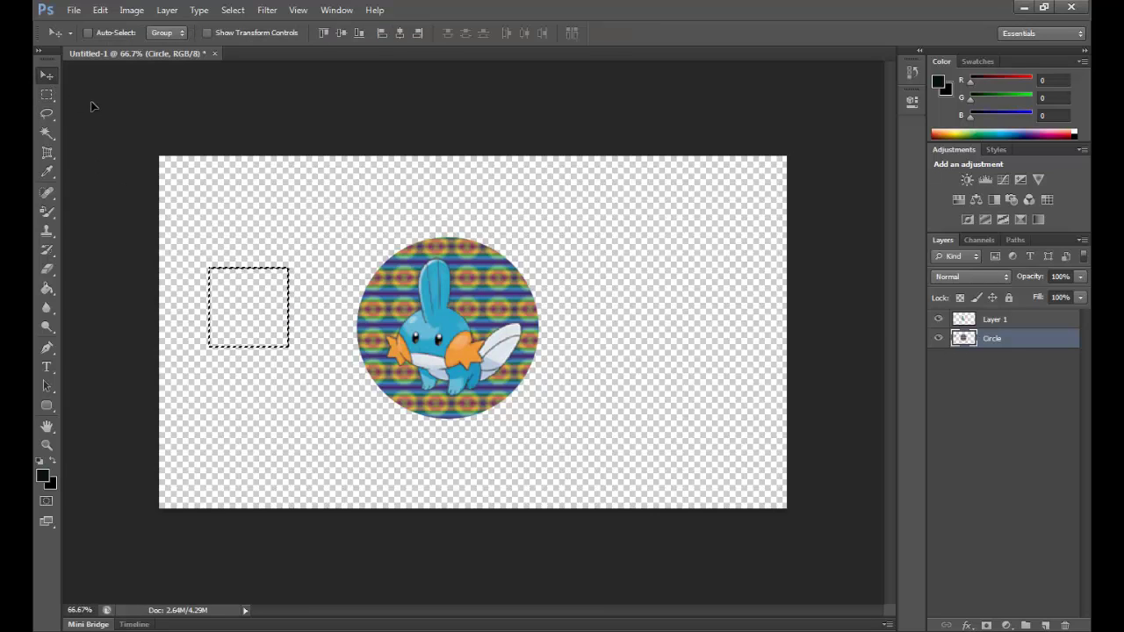
Copy the selected square to a new layer and move the copy to the empty area right of the circle
left_click(48, 99)
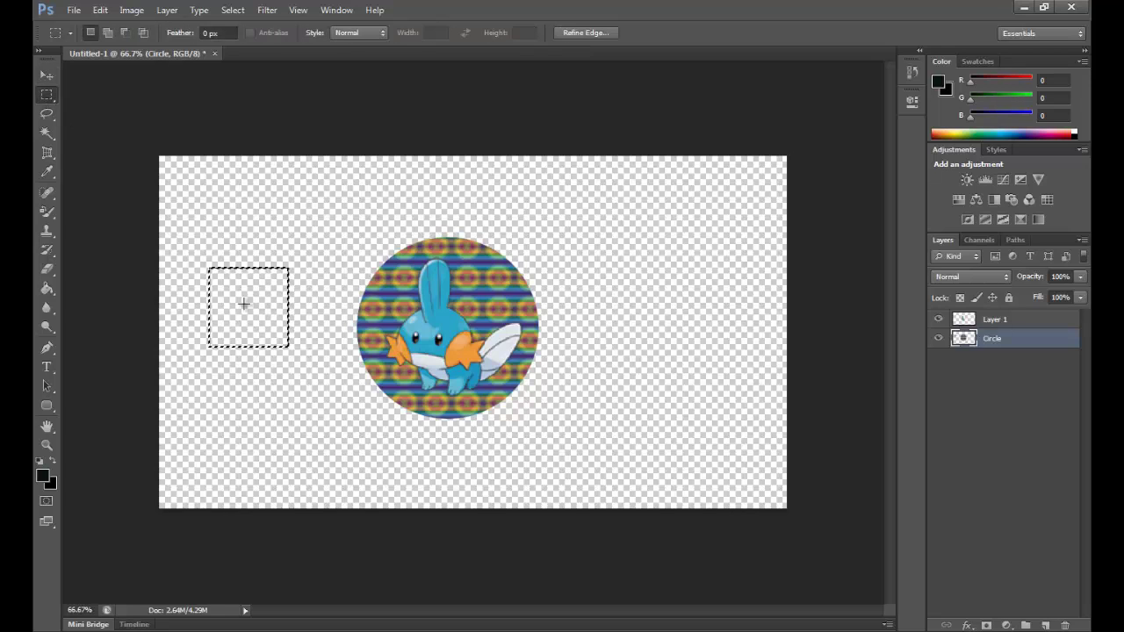
right_click(245, 307)
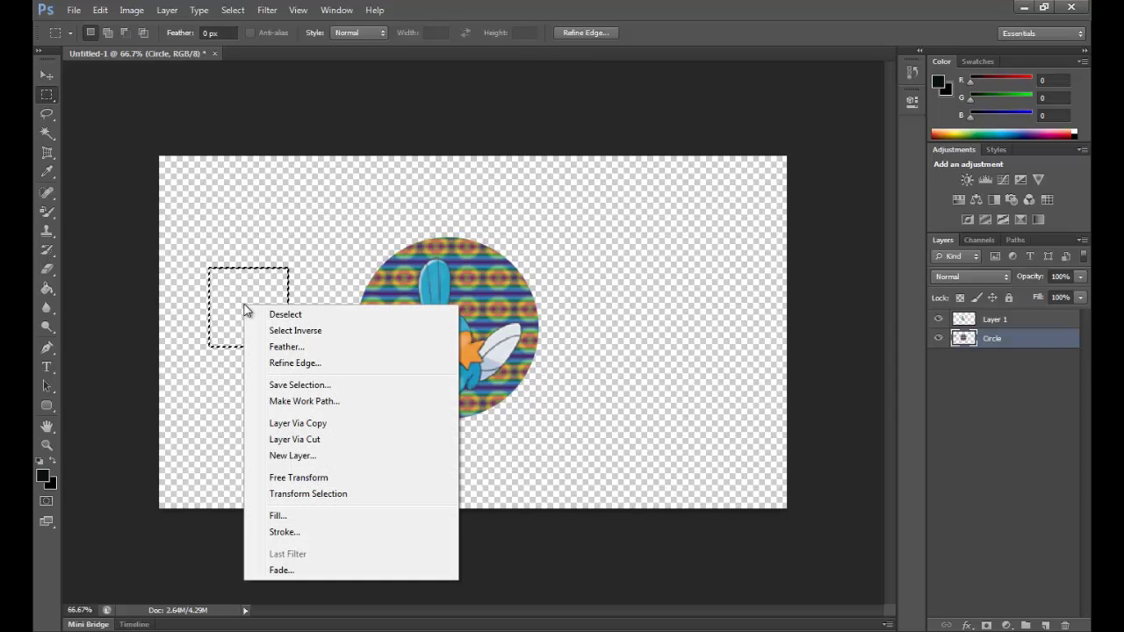
left_click(303, 423)
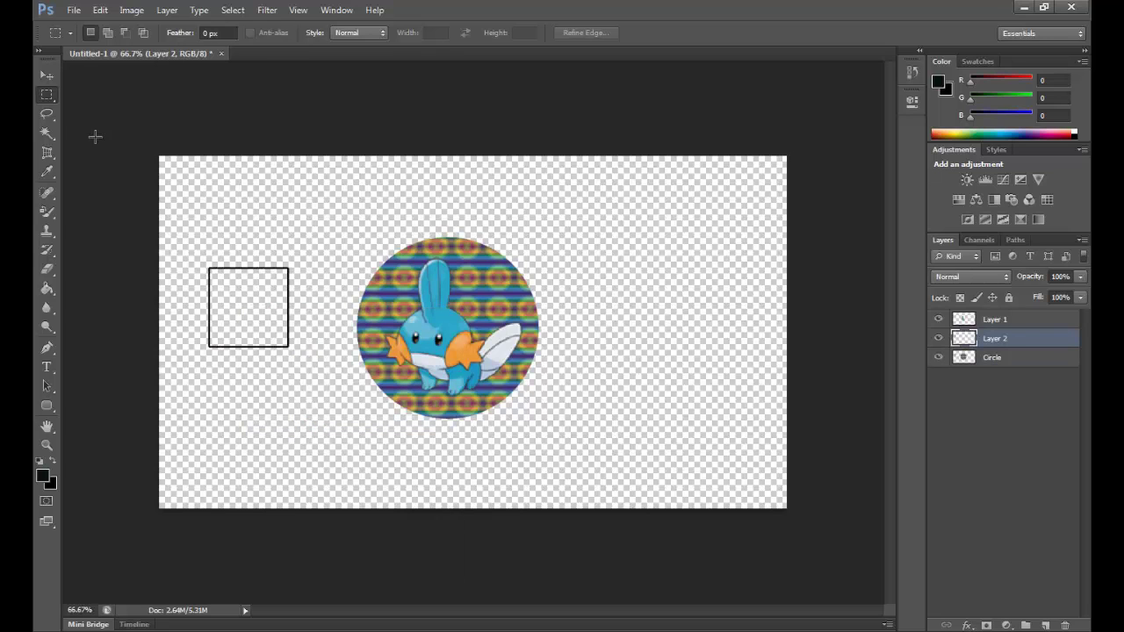
left_click(47, 77)
left_click_drag(273, 298, 686, 361)
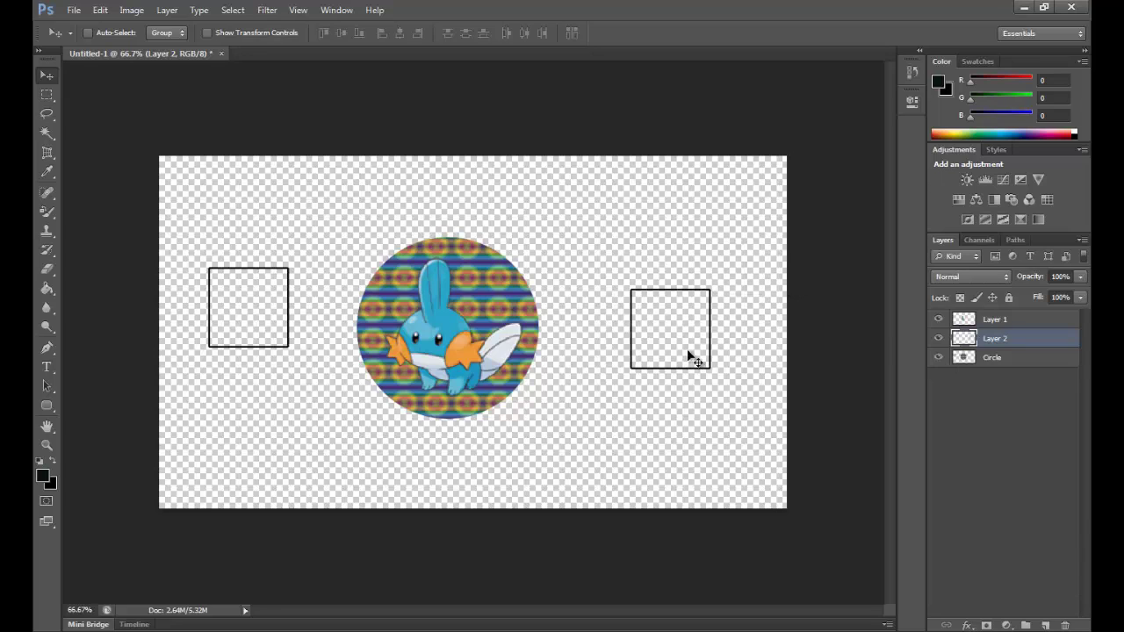
Delete the original outlined square from the Circle layer using a rectangular marquee around it, and deselect
left_click(992, 360)
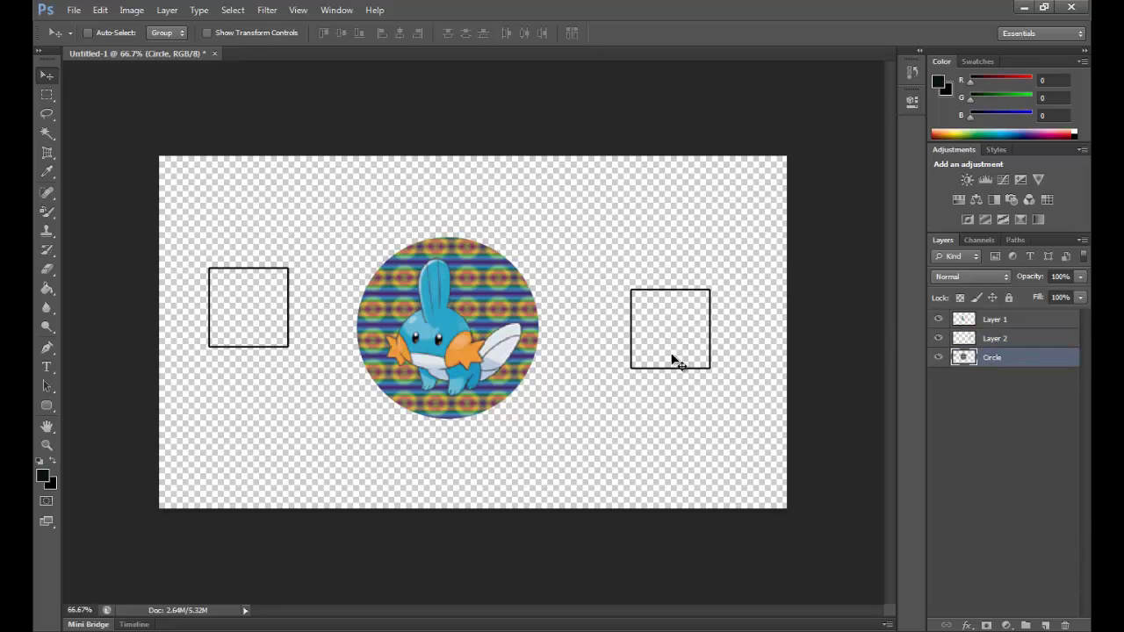
left_click(49, 95)
left_click_drag(199, 254, 316, 374)
right_click(264, 341)
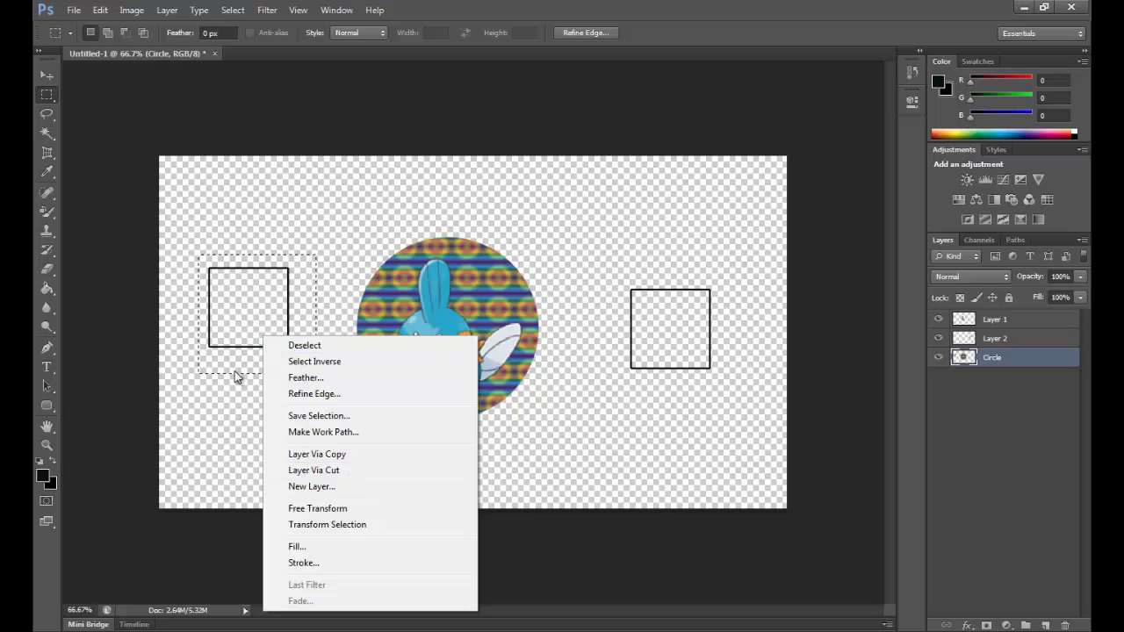
left_click(235, 329)
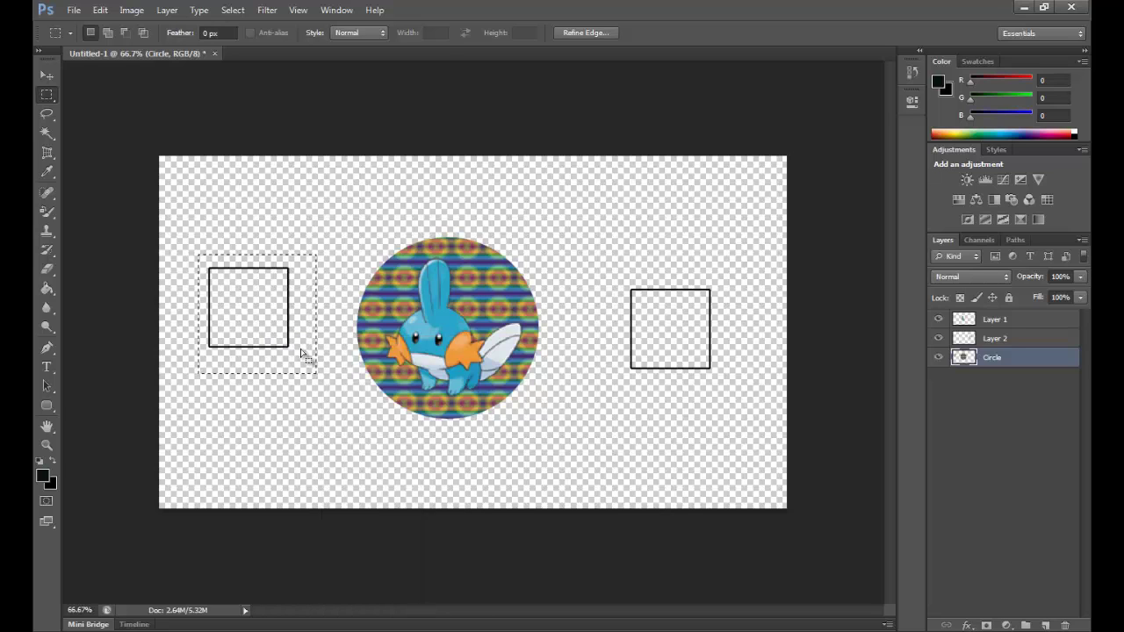
key("Delete")
left_click(246, 410)
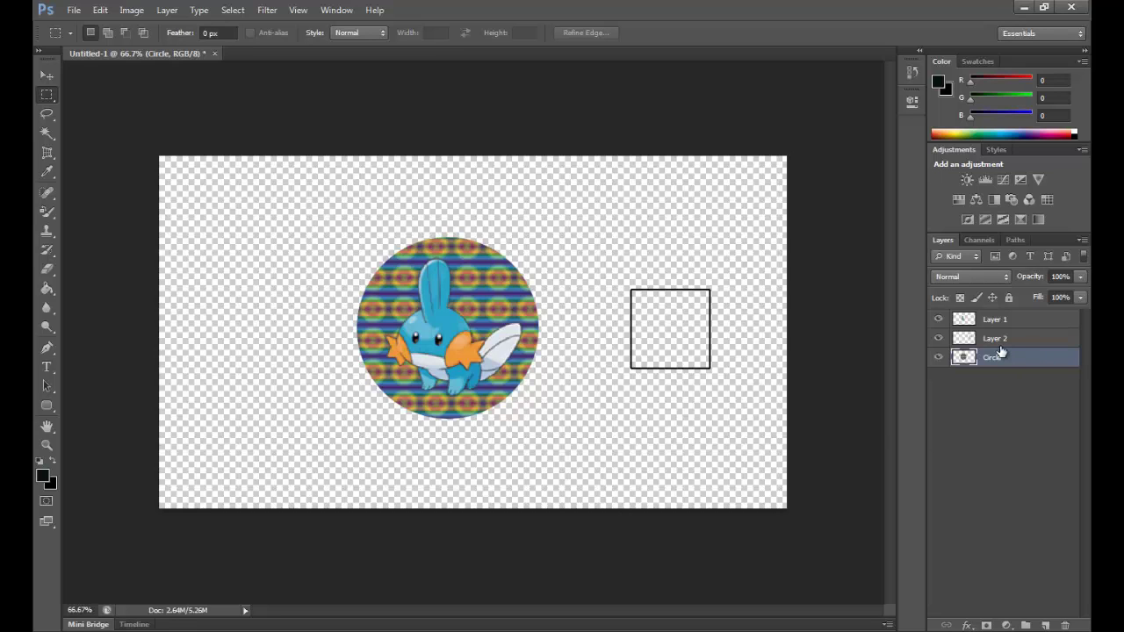
Move the Layer 2 square to the canvas's upper-left area and the Layer 1 Mudkip off the circle to the lower right
left_click(39, 79)
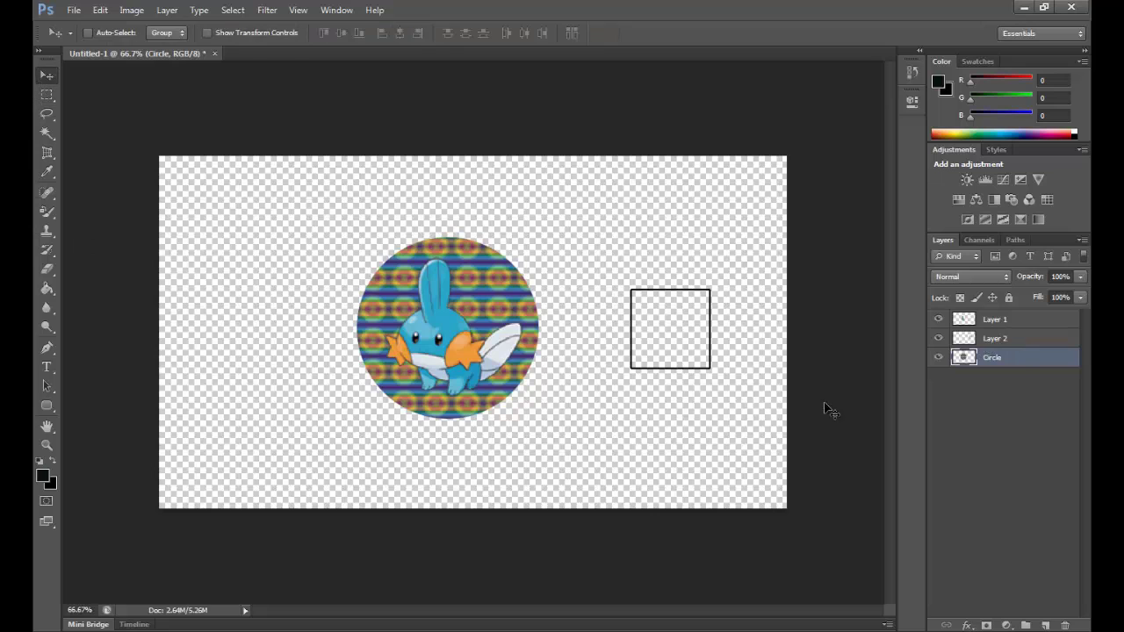
left_click(1006, 342)
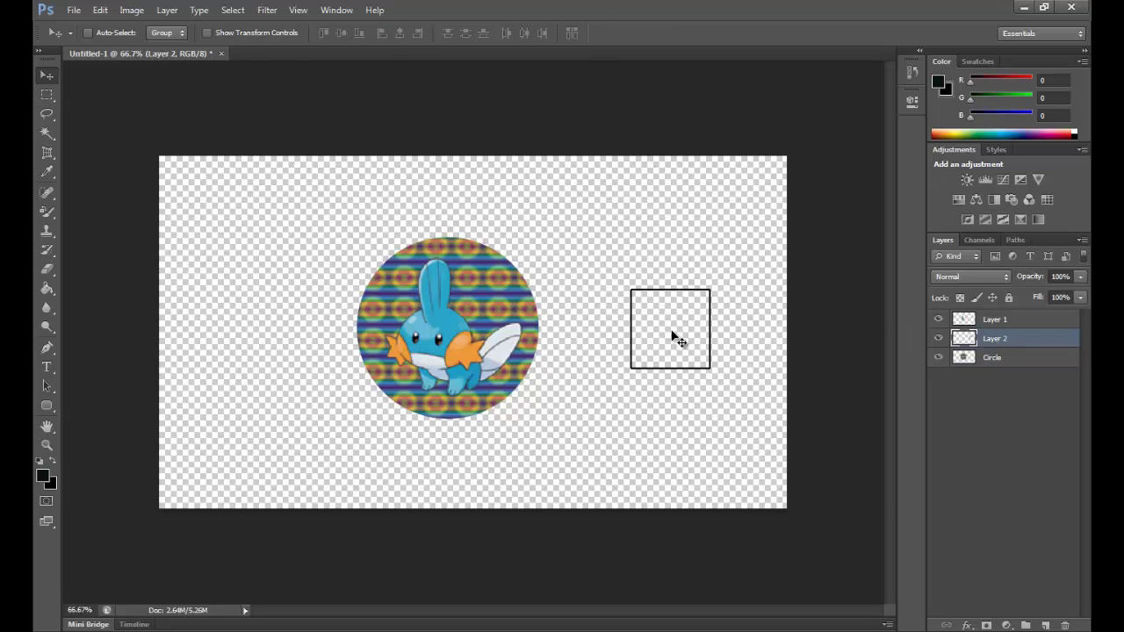
left_click_drag(676, 333, 243, 240)
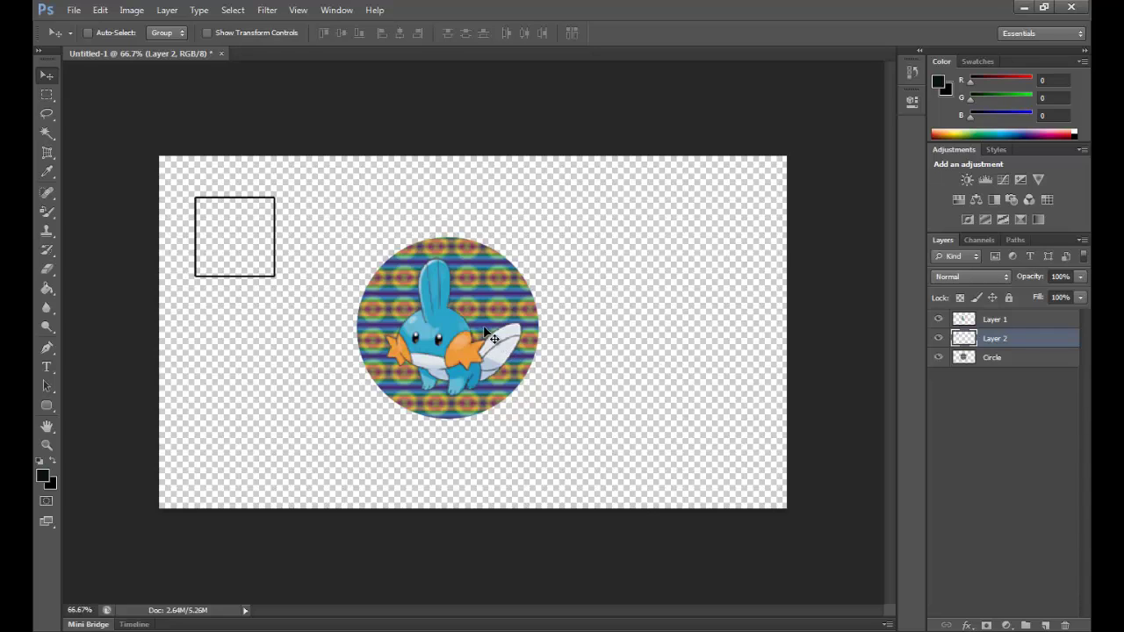
left_click(994, 321)
left_click_drag(446, 352, 655, 406)
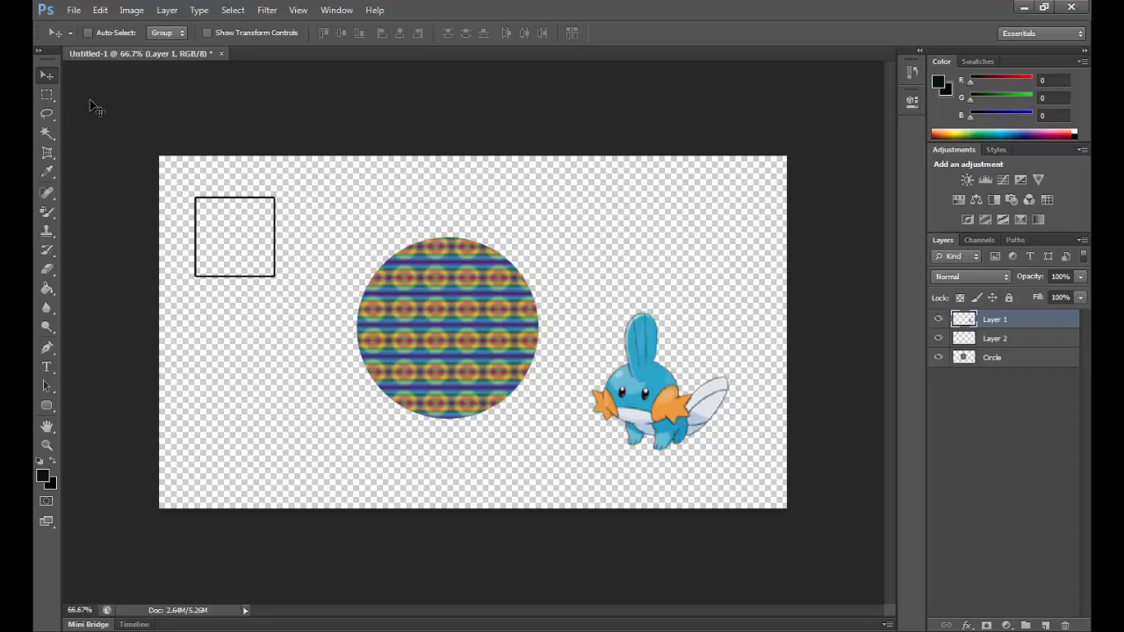
Delete the fin on top of the Mudkip's head using a rectangular marquee, and deselect
left_click(47, 94)
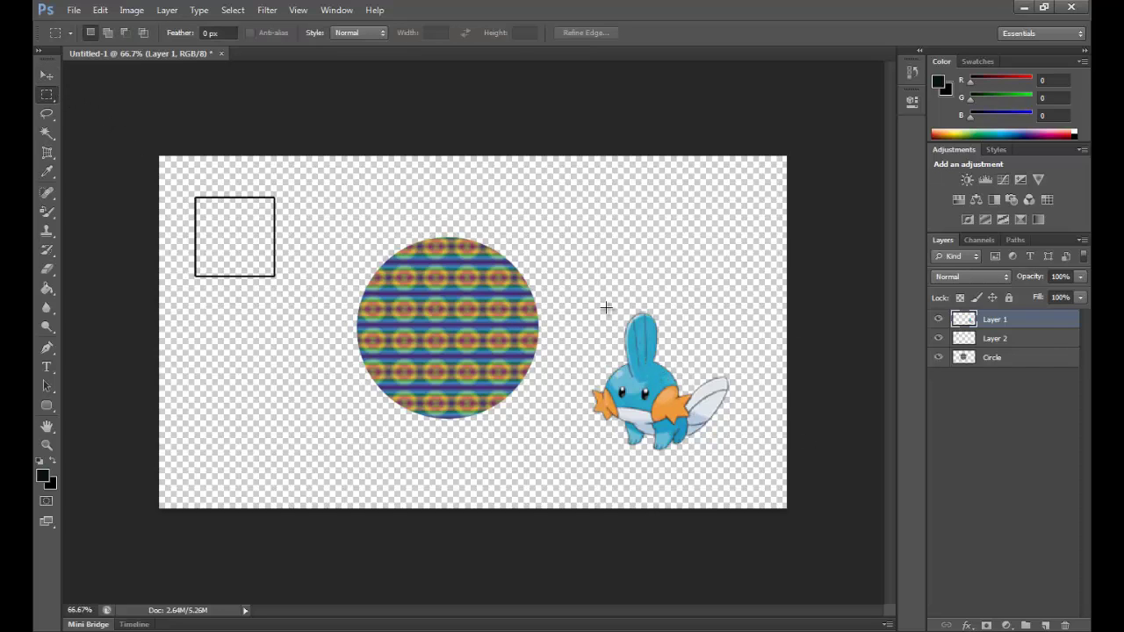
left_click_drag(605, 307, 684, 363)
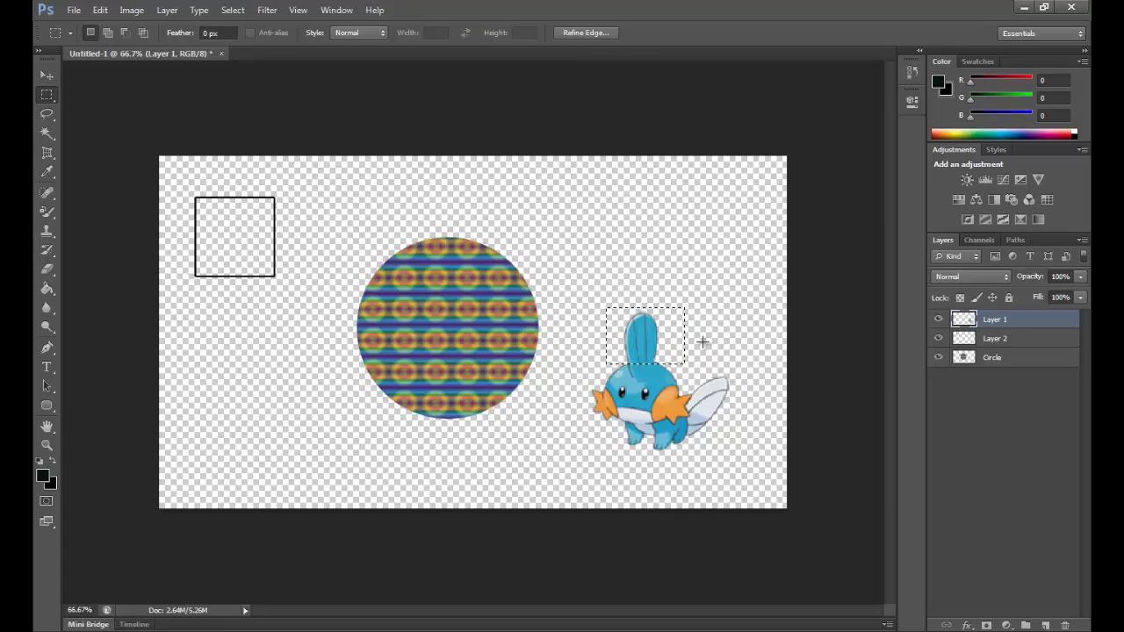
key("Delete")
key("ctrl+d")
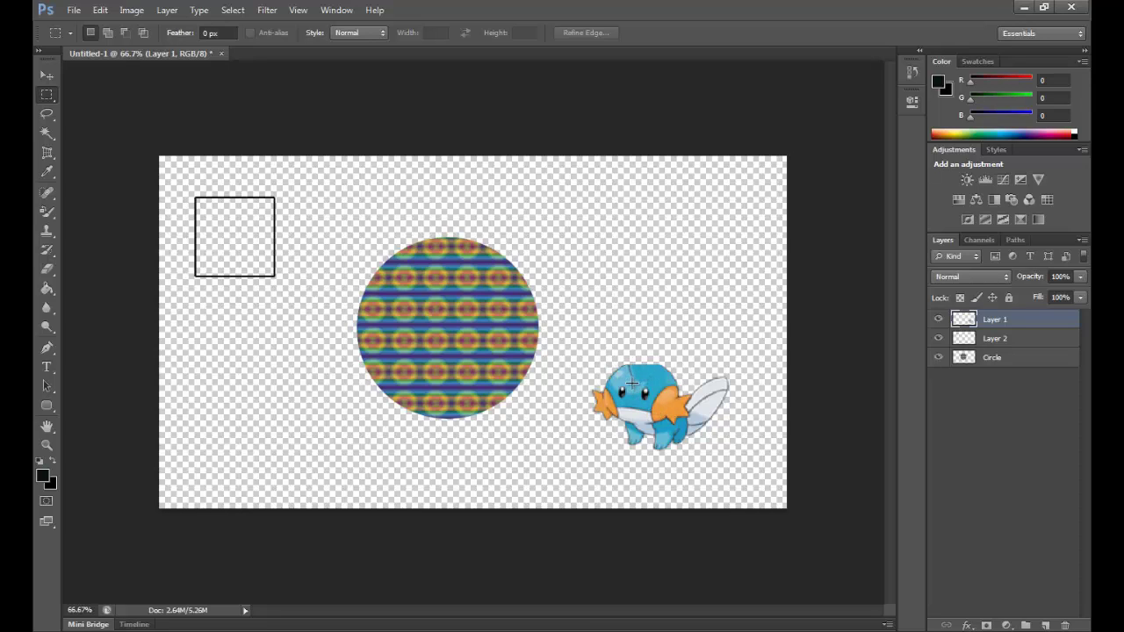
Select the Mudkip's right-hand eye, free transform it to about 1014% width and 785% height above the body, commit, and deselect
left_click_drag(636, 383, 652, 404)
right_click(647, 398)
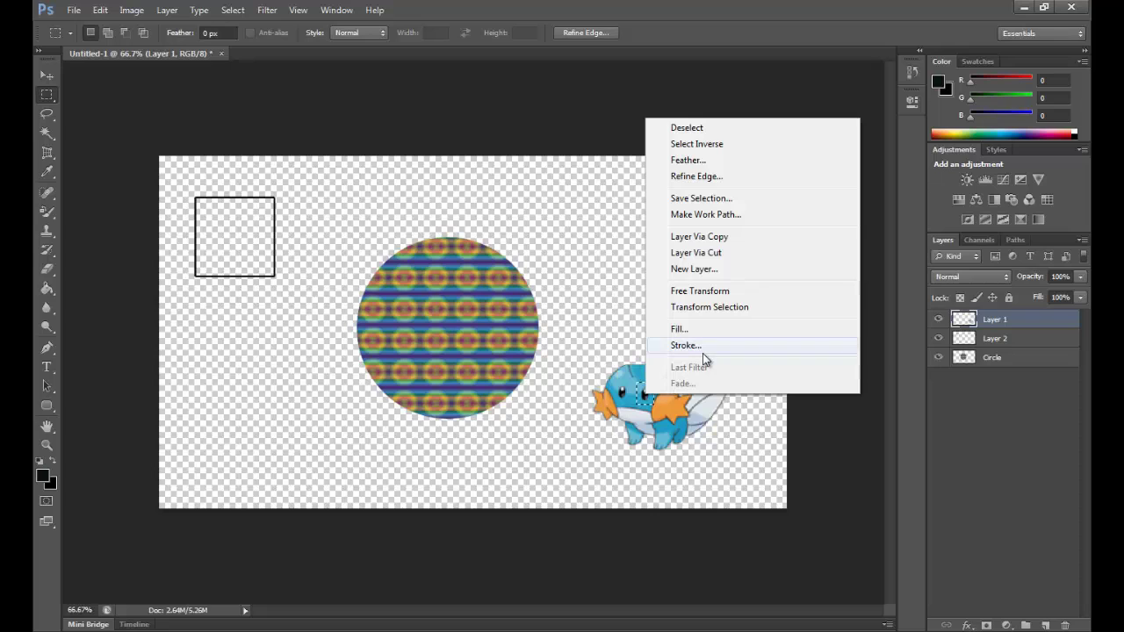
left_click(719, 292)
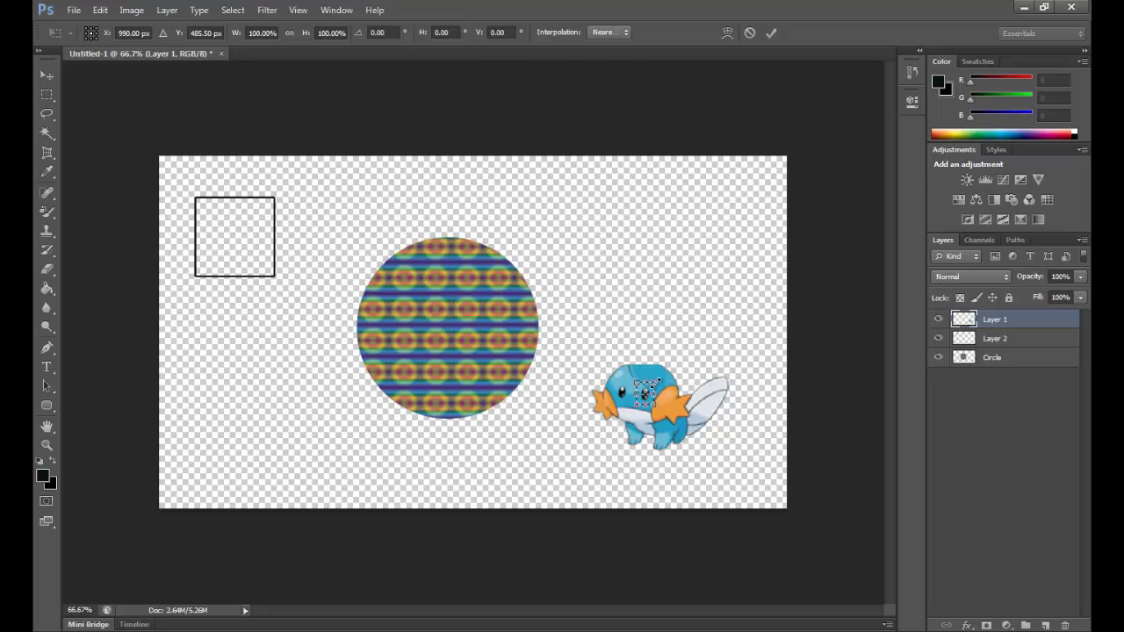
left_click_drag(657, 379, 517, 410)
left_click_drag(622, 342, 689, 280)
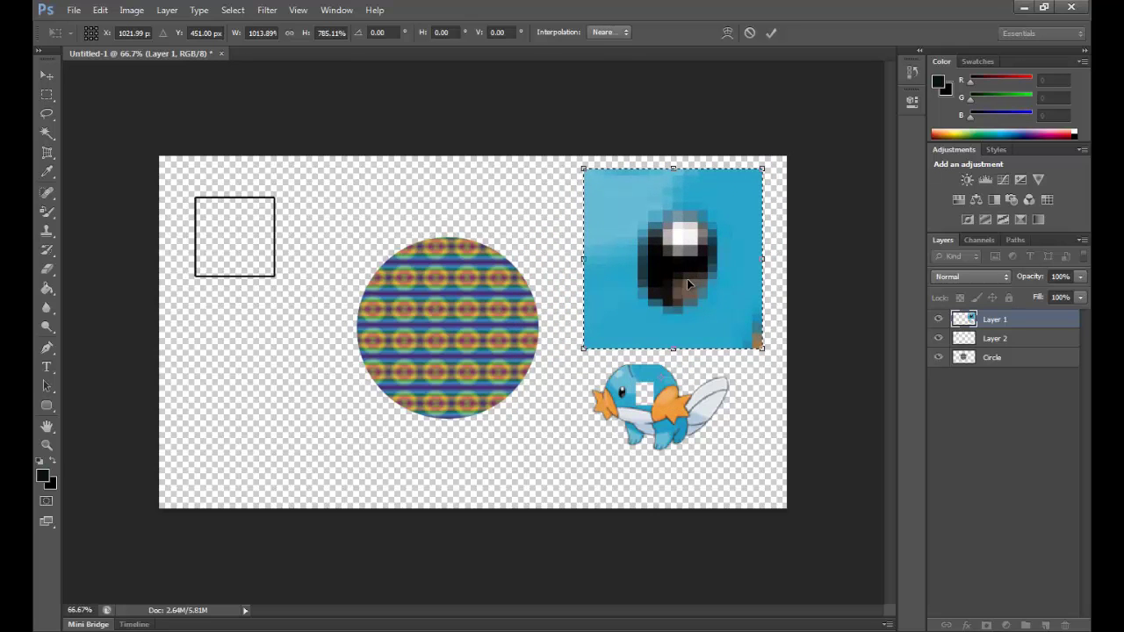
left_click(772, 33)
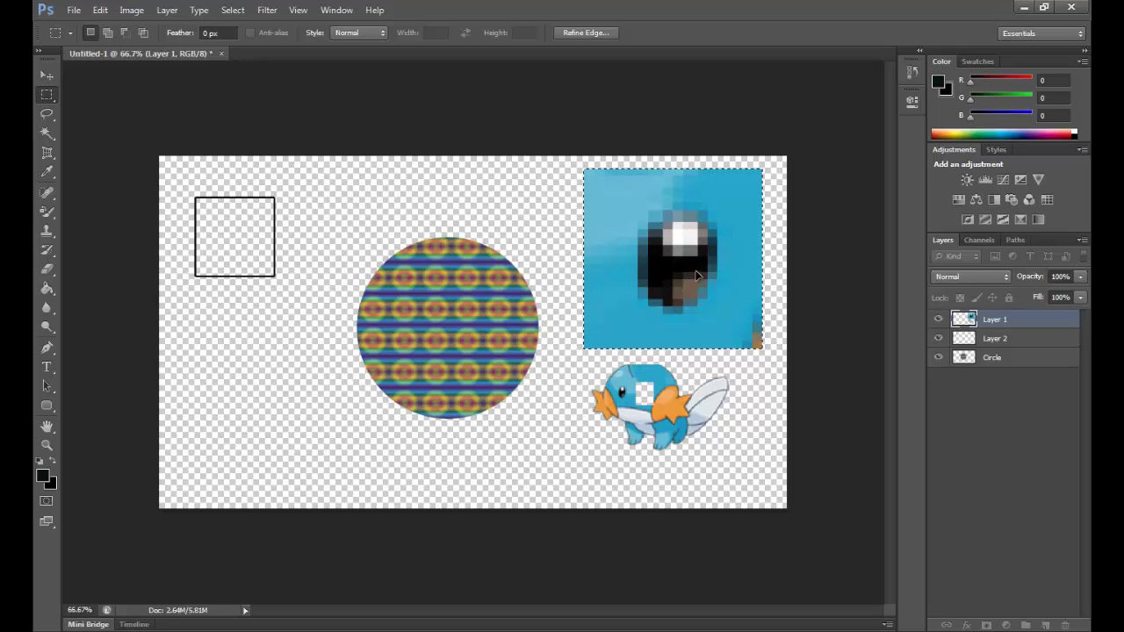
left_click_drag(708, 305, 681, 260)
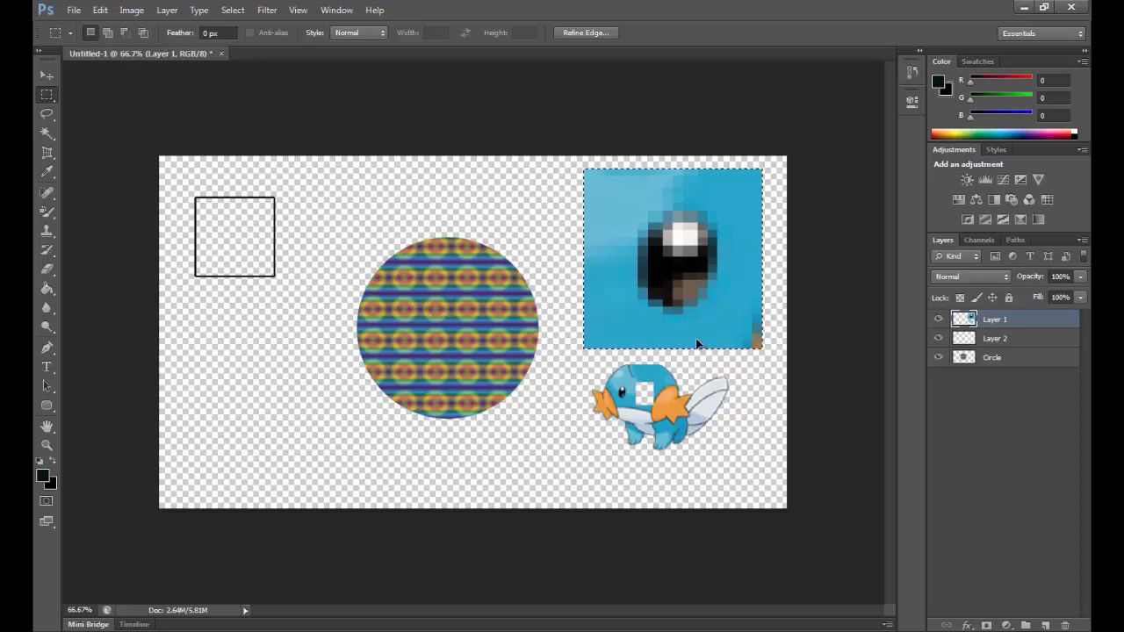
left_click(562, 311)
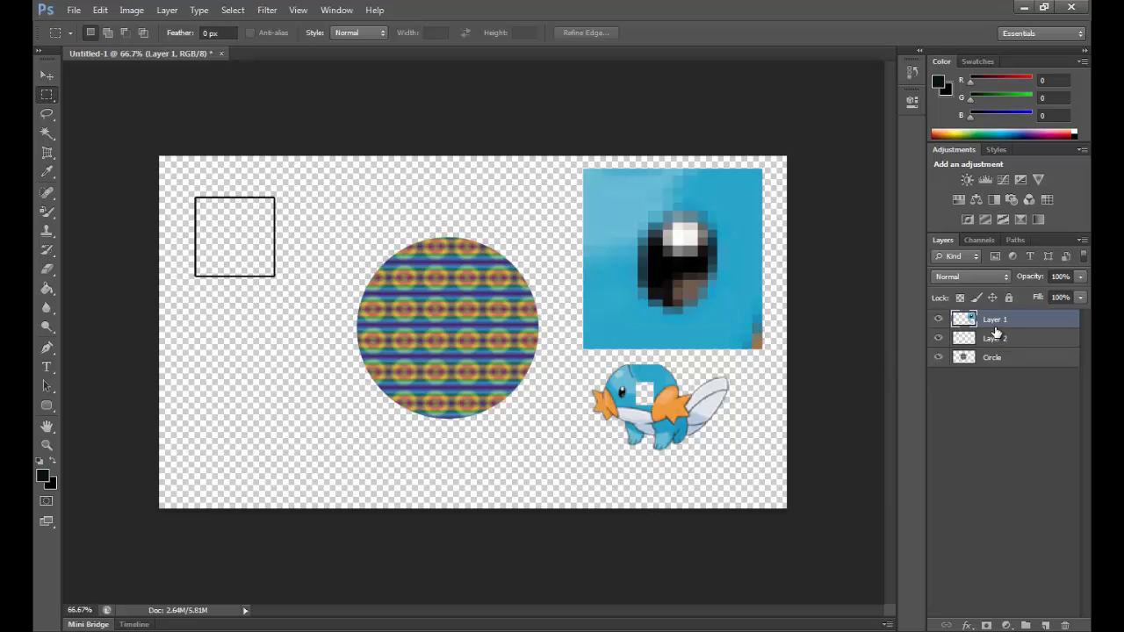
Shift the Mudkip and its enlarged eye together slightly to the right with the Move tool
left_click(48, 75)
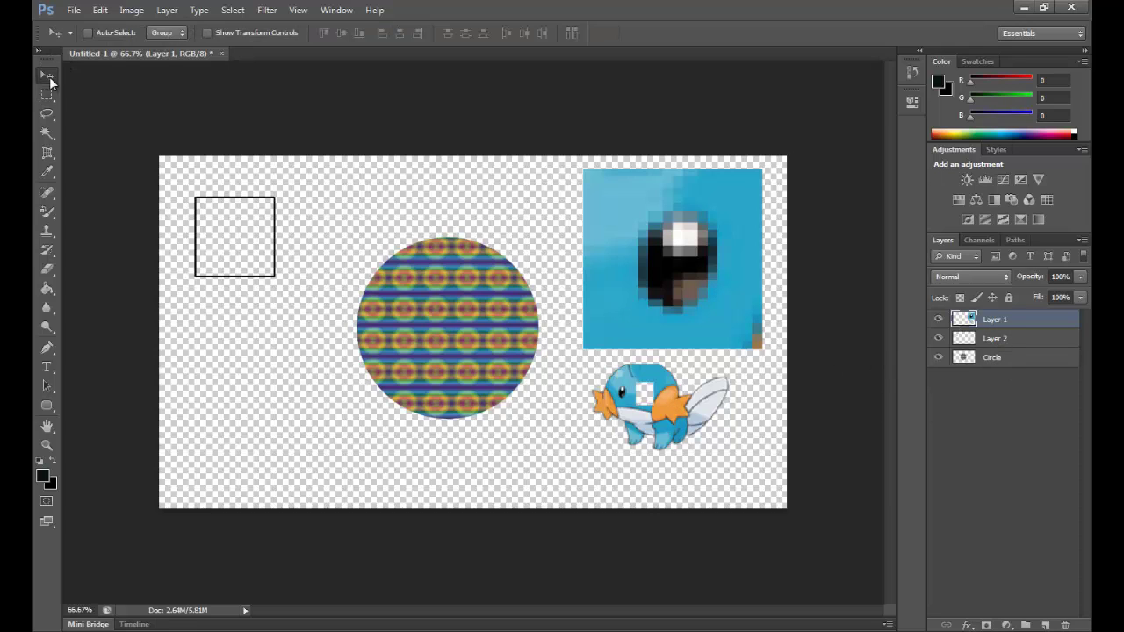
left_click_drag(659, 410, 655, 378)
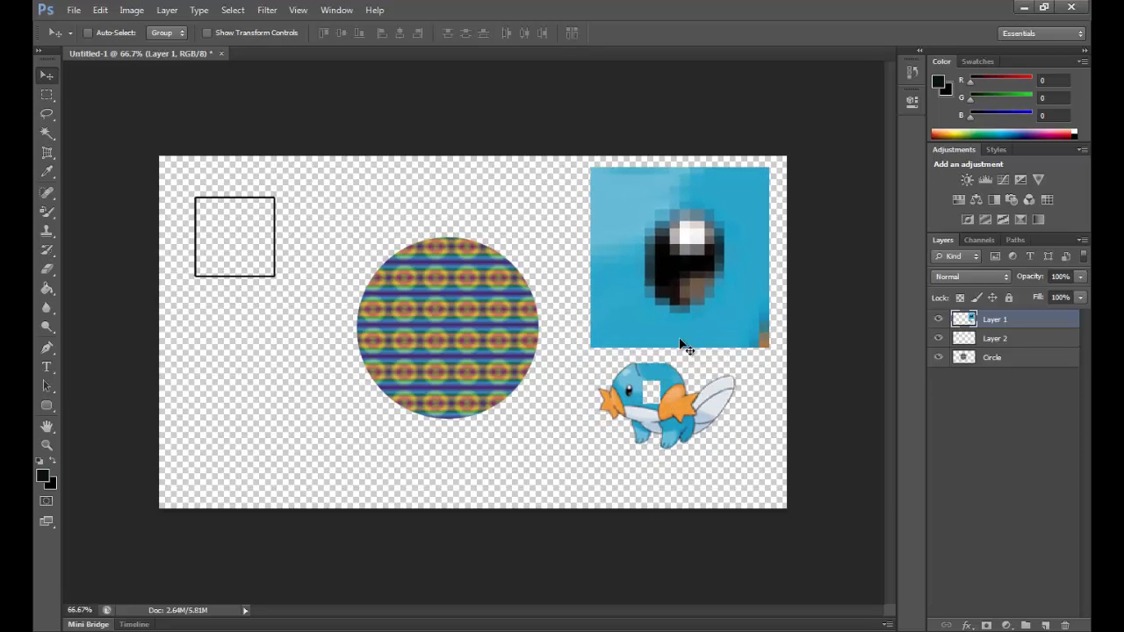
Marquee the small Mudkip with a rectangular selection and stroke it 3 px wide in black, located outside
left_click(47, 94)
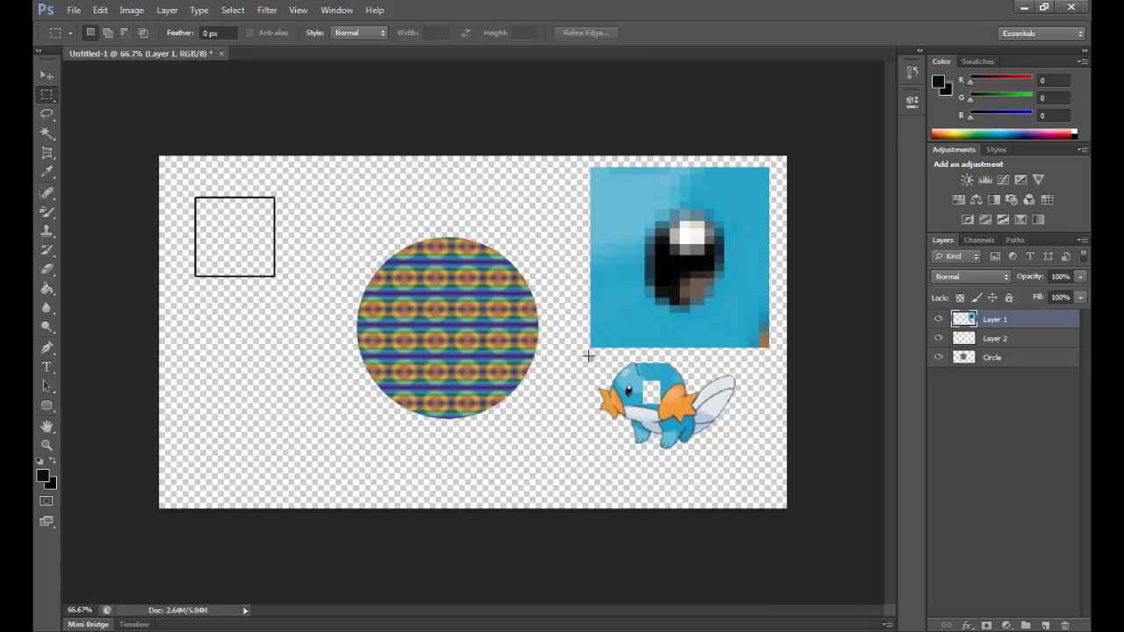
left_click_drag(589, 356, 747, 463)
right_click(673, 413)
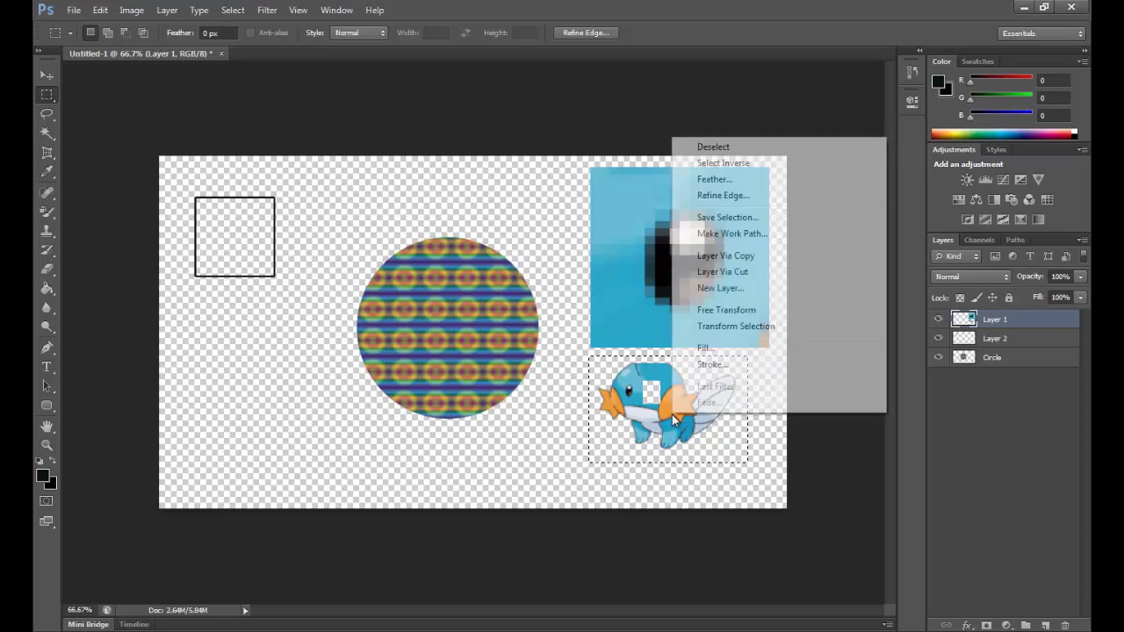
left_click(728, 365)
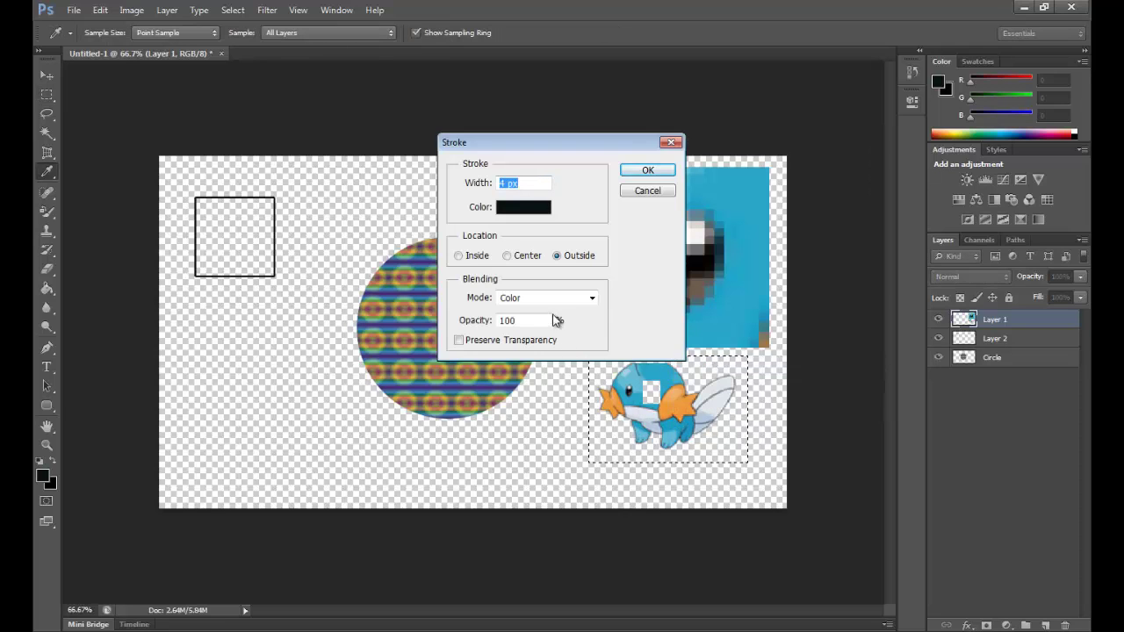
left_click(504, 184)
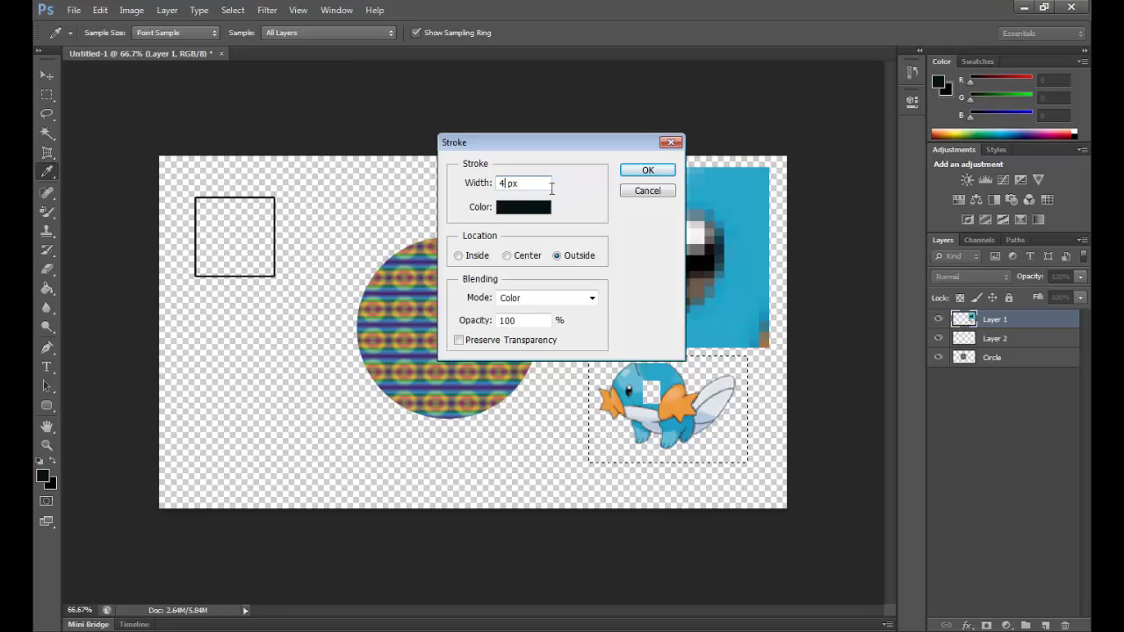
key("BackSpace")
type("3")
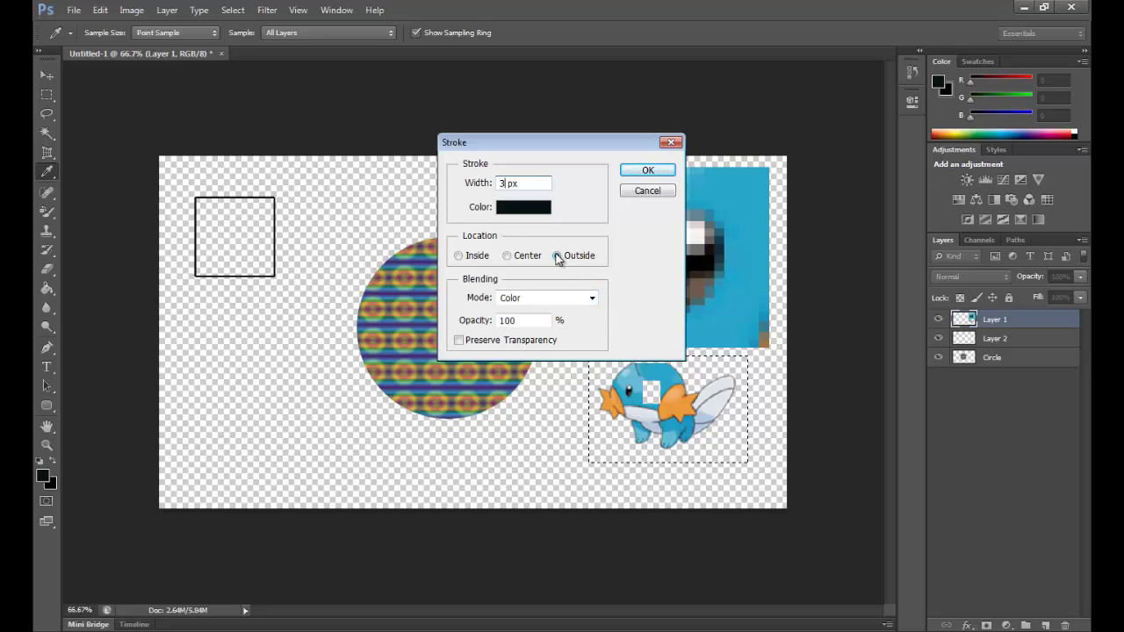
left_click(648, 170)
key("m")
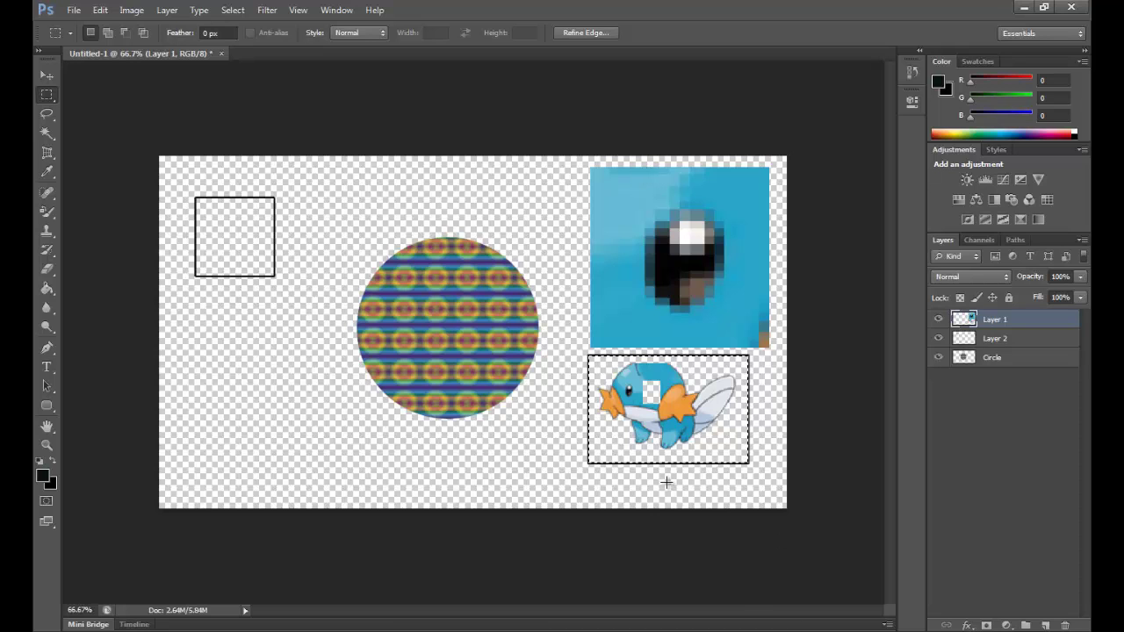
Undo the rectangular stroke around the Mudkip and deselect
left_click(100, 9)
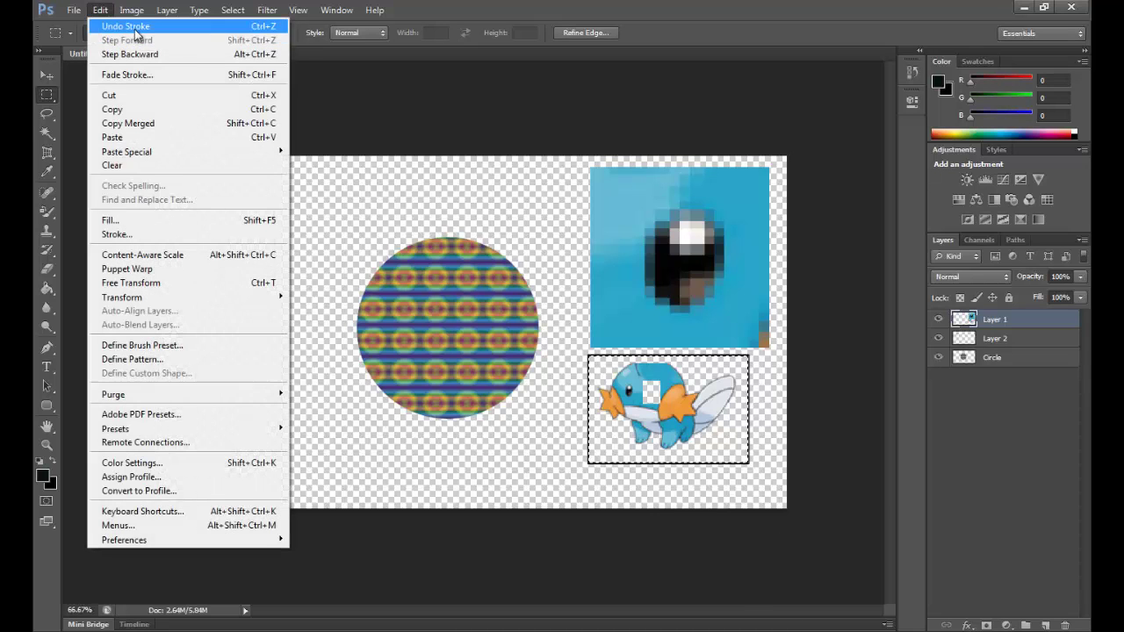
left_click(123, 23)
left_click(795, 452)
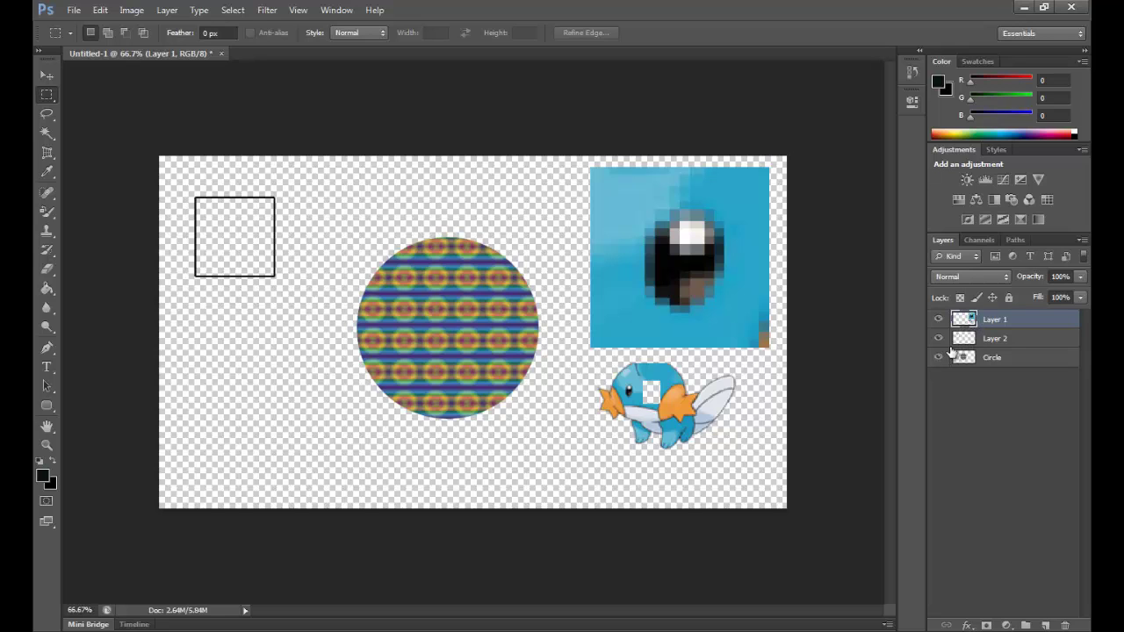
right_click(970, 319)
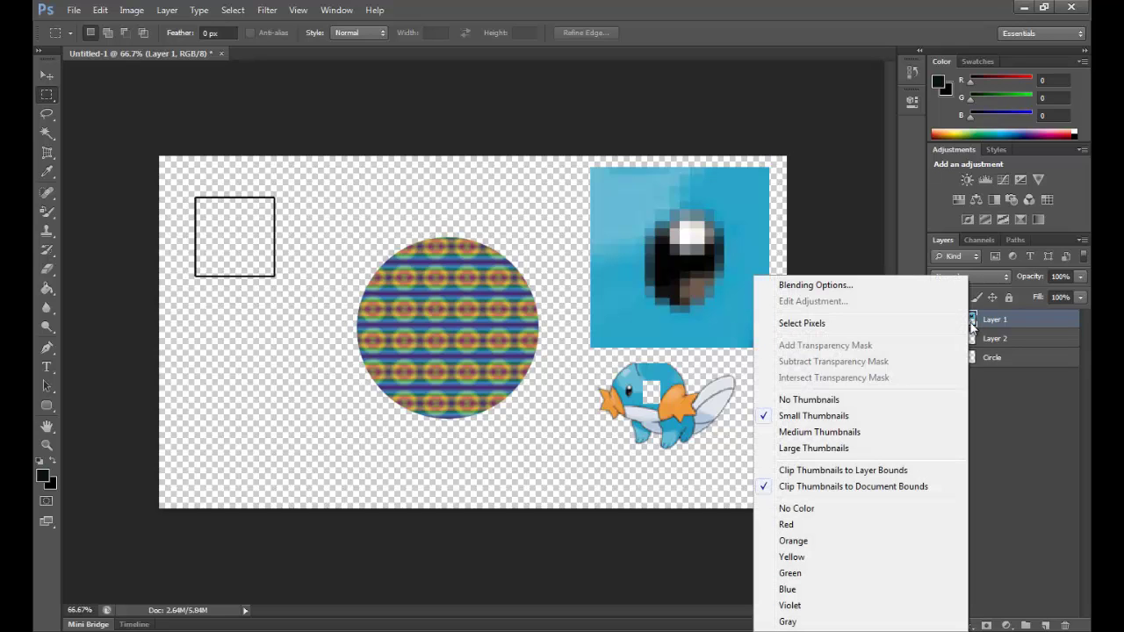
left_click(967, 387)
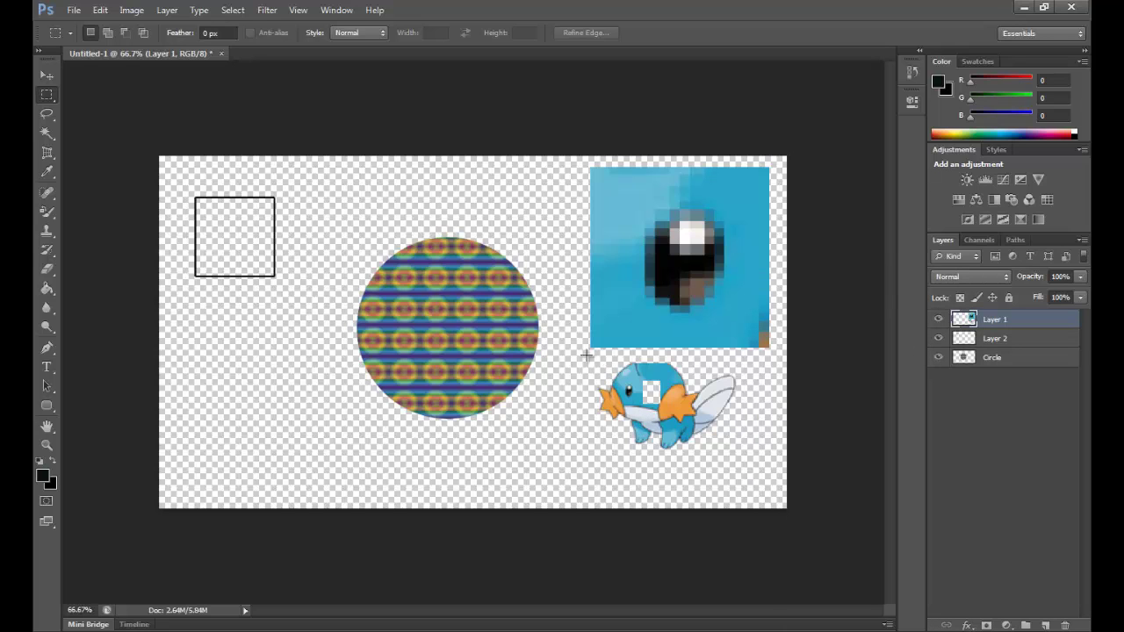
Marquee the small Mudkip and shift it slightly right and down with the Move tool so the selection hugs its outline
left_click_drag(586, 355, 752, 454)
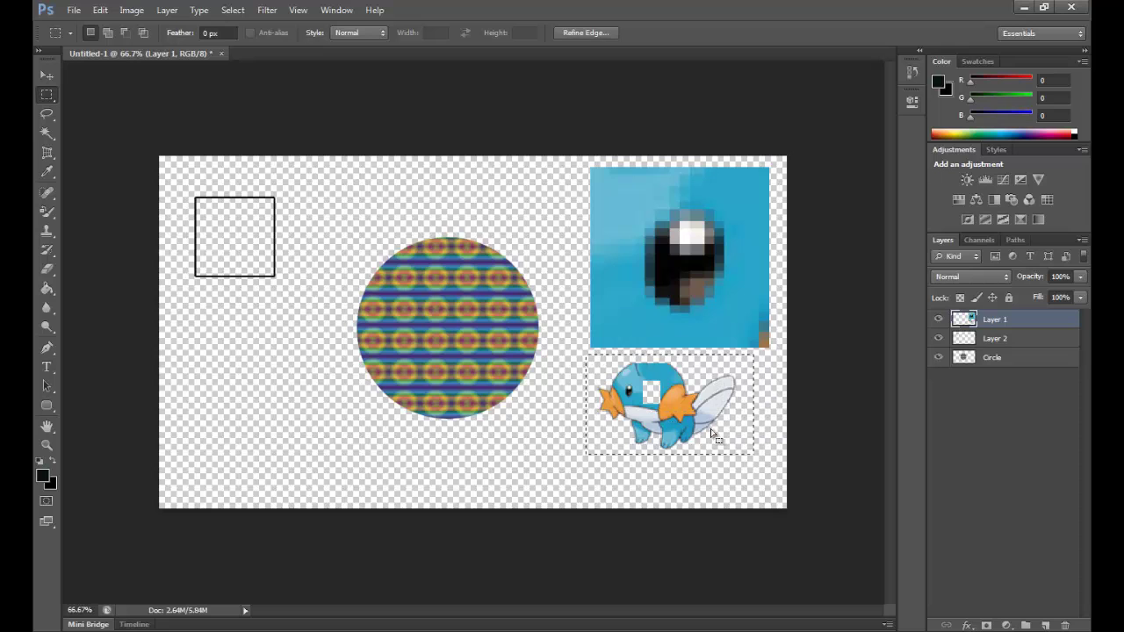
left_click(47, 75)
mouse_move(670, 402)
left_mouse_down()
mouse_move(660, 414)
mouse_move(688, 419)
mouse_move(688, 402)
mouse_move(668, 411)
mouse_move(687, 407)
left_mouse_up()
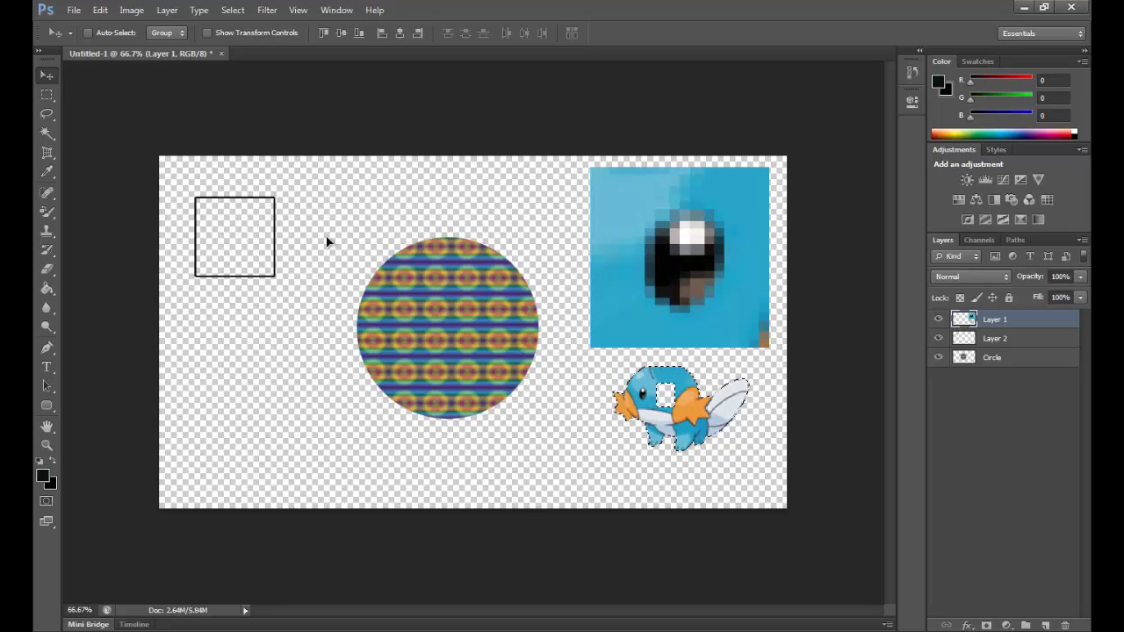
Stroke the Mudkip-shaped selection with a 3 px black outline located outside, and deselect
left_click(48, 94)
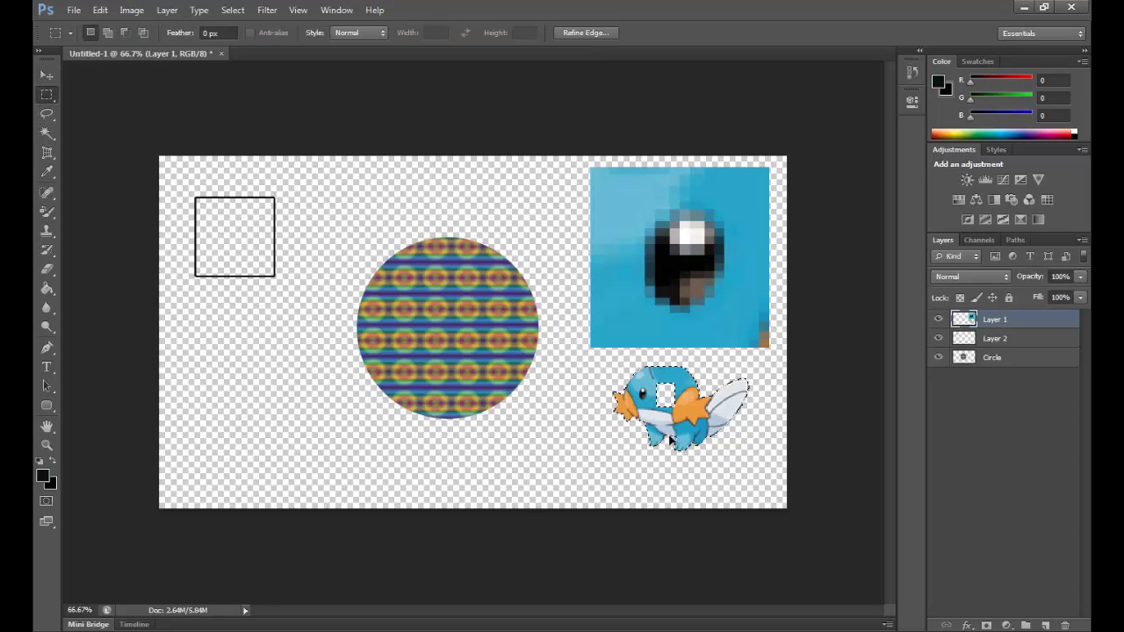
right_click(685, 423)
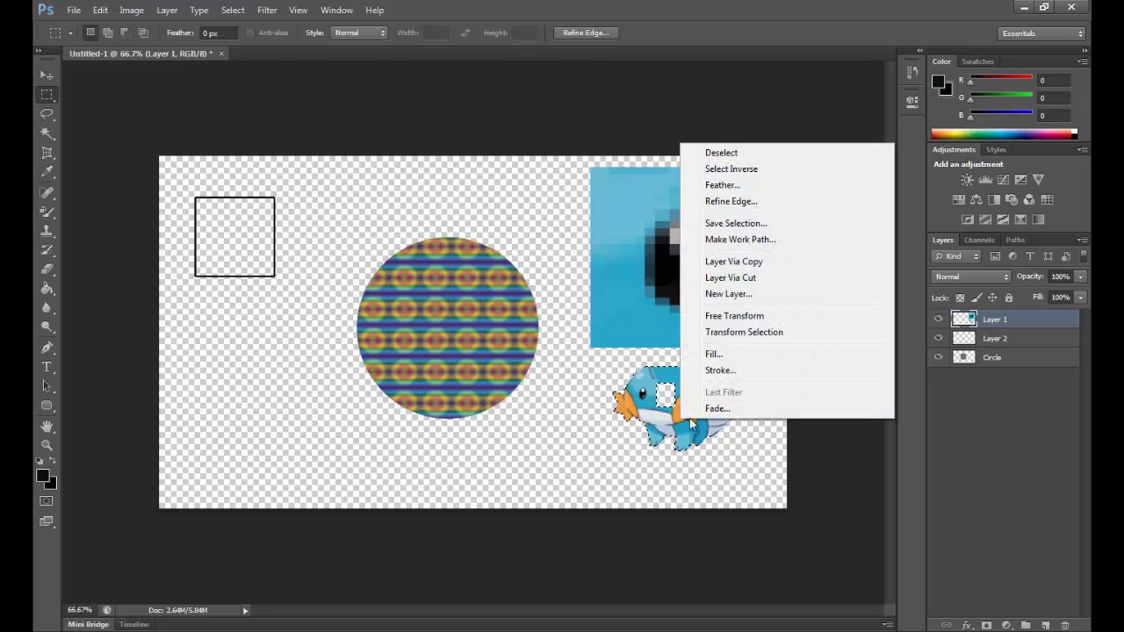
left_click(725, 370)
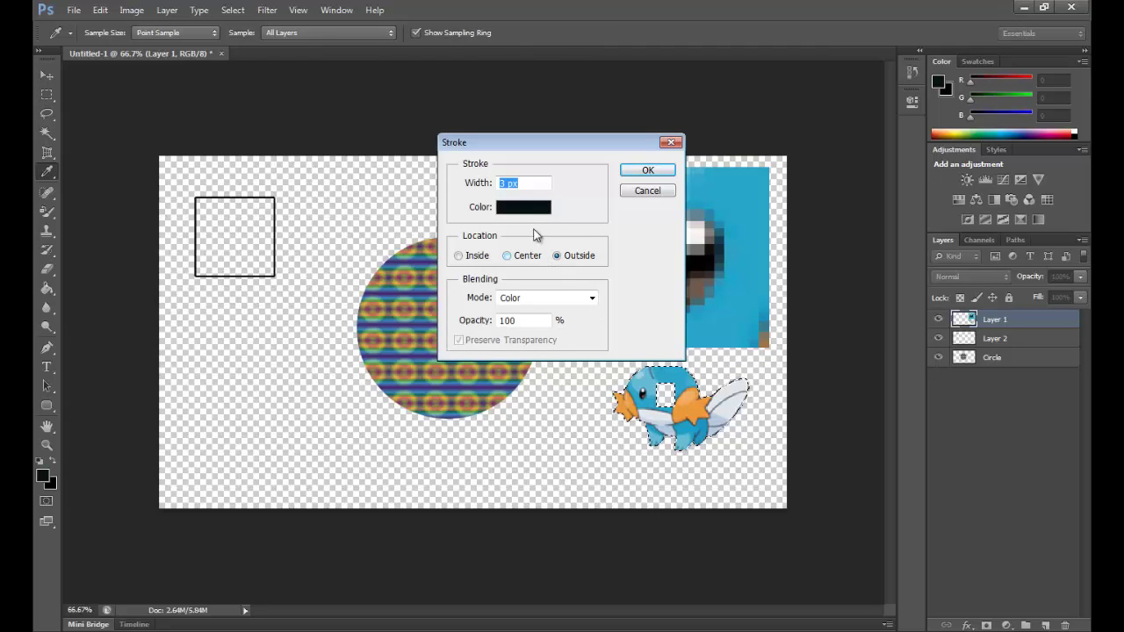
left_click(647, 170)
key("m")
key("ctrl+d")
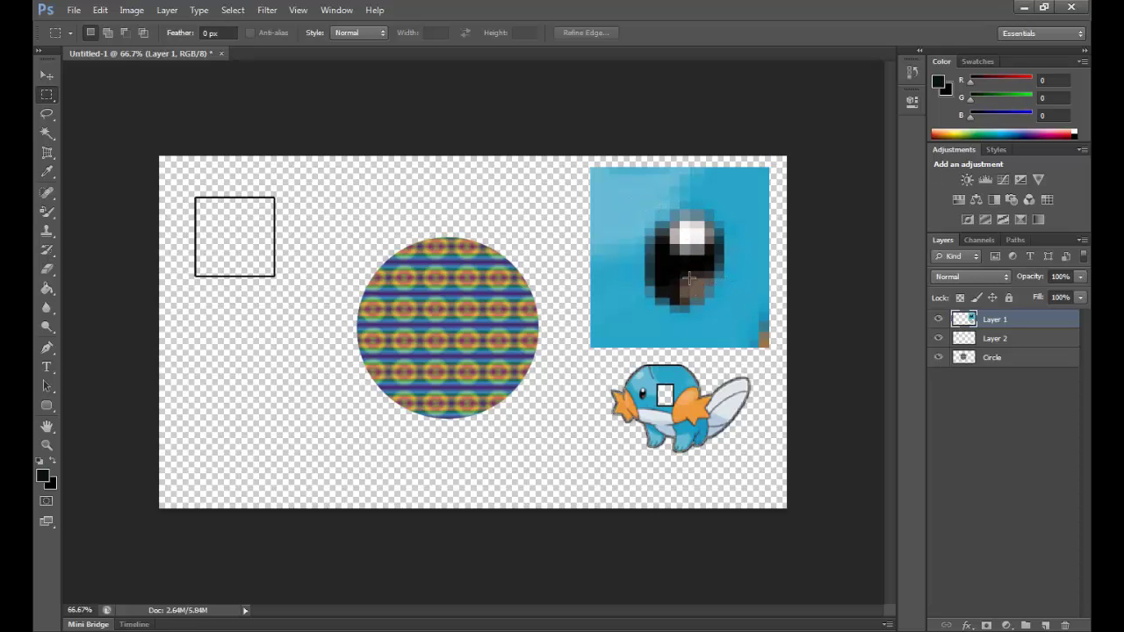
Marquee the pupil area of the enlarged eye, copy it to a new layer, and move the copy below the outlined square
left_click_drag(640, 201, 732, 309)
left_click(645, 226)
left_click_drag(631, 201, 737, 316)
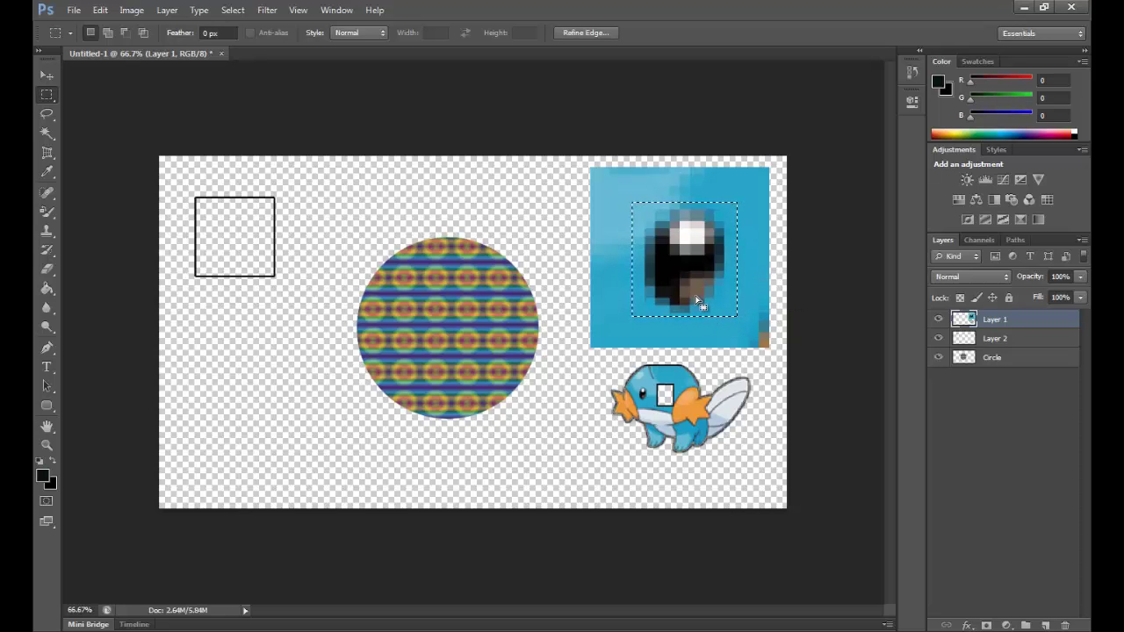
right_click(683, 268)
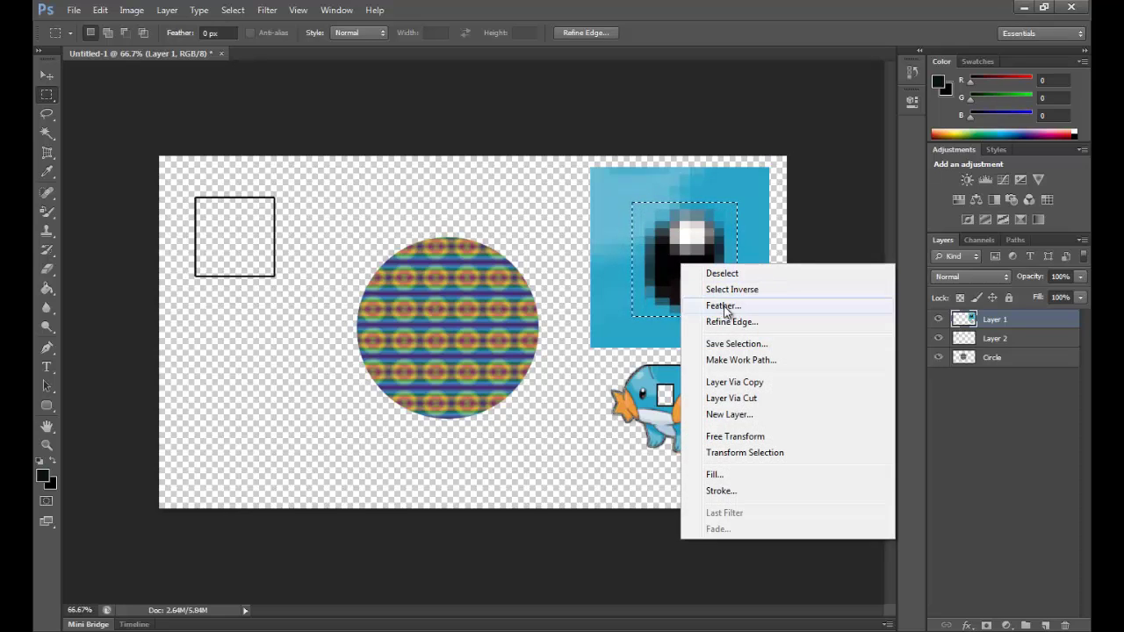
left_click(751, 387)
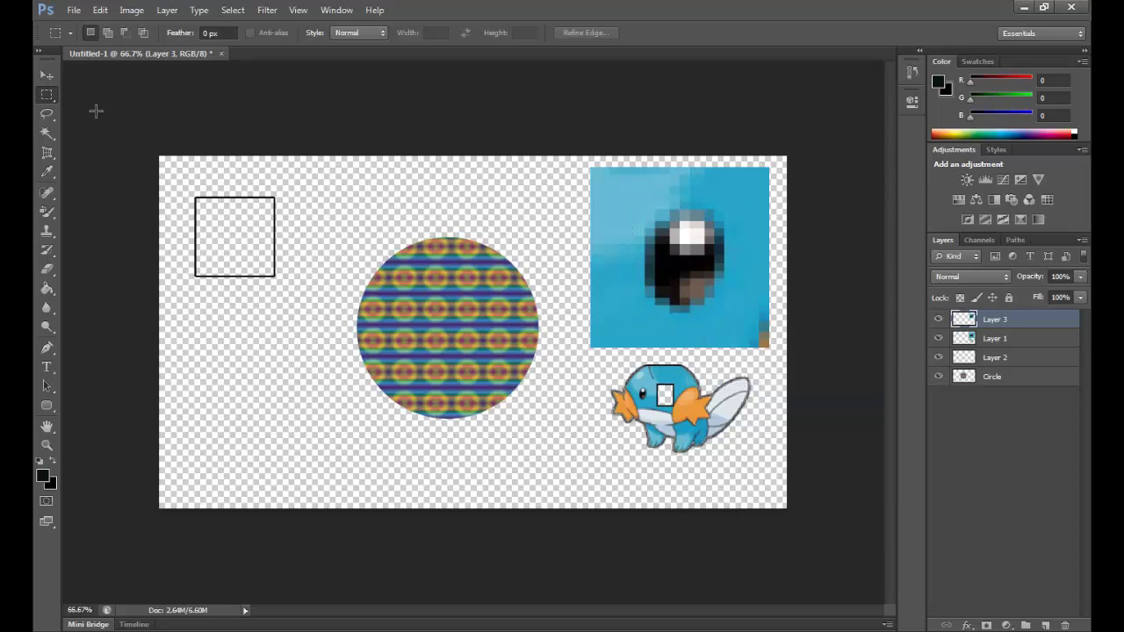
left_click(47, 75)
left_click_drag(657, 273, 250, 411)
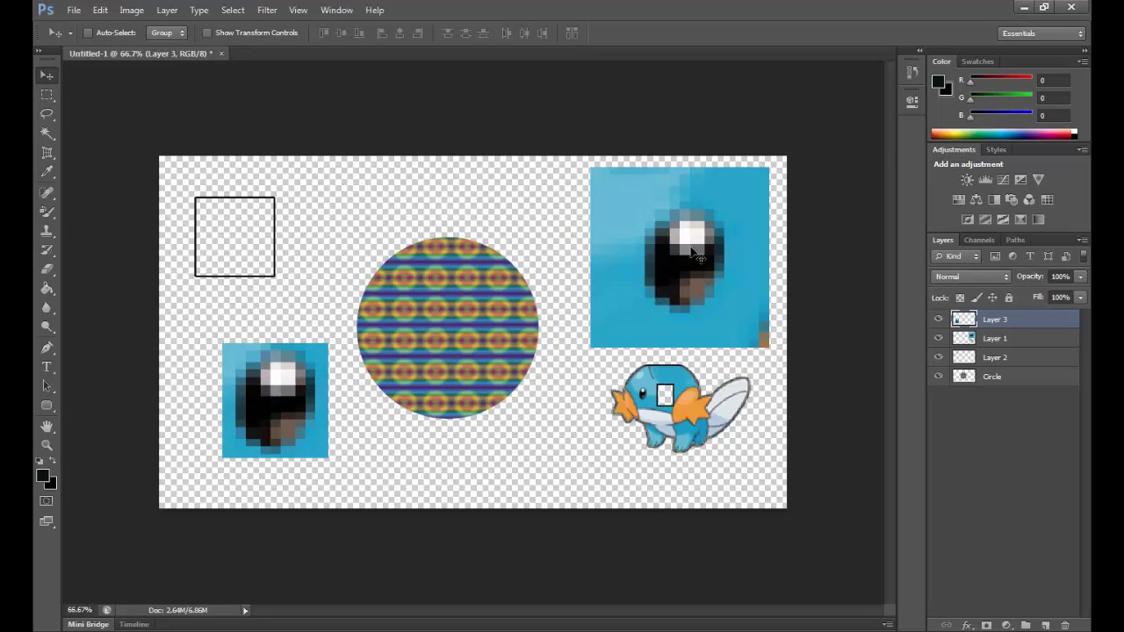
Try to cut the large eye square to a new layer from a rectangular marquee while Layer 3 is active, and deselect
left_click(47, 93)
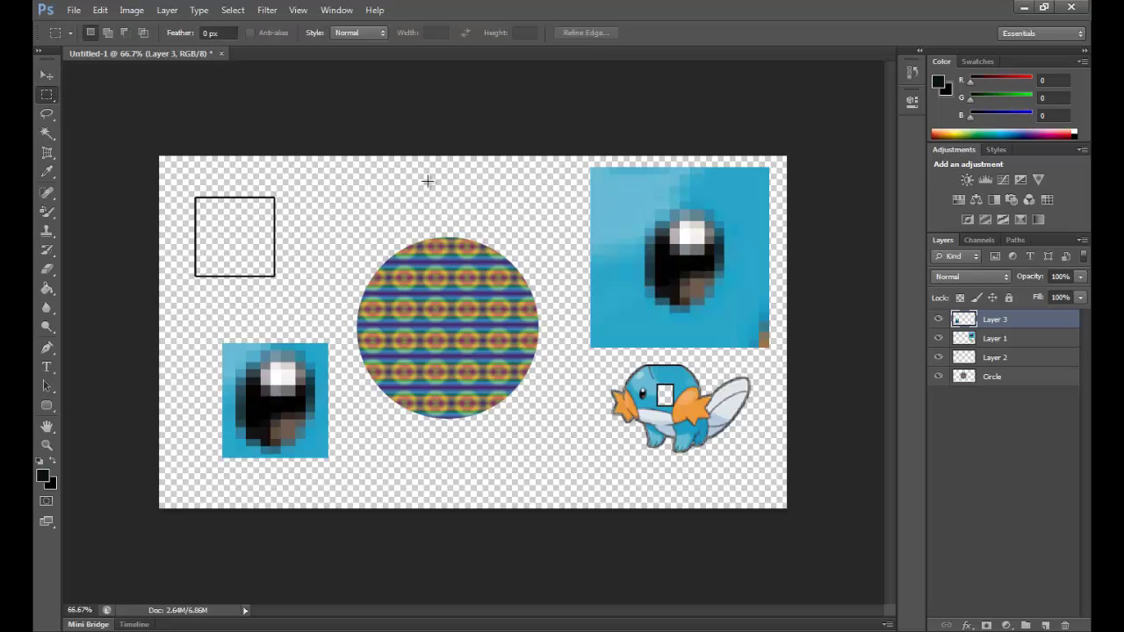
left_click_drag(576, 341, 748, 251)
left_click(598, 356)
left_click_drag(586, 353, 778, 165)
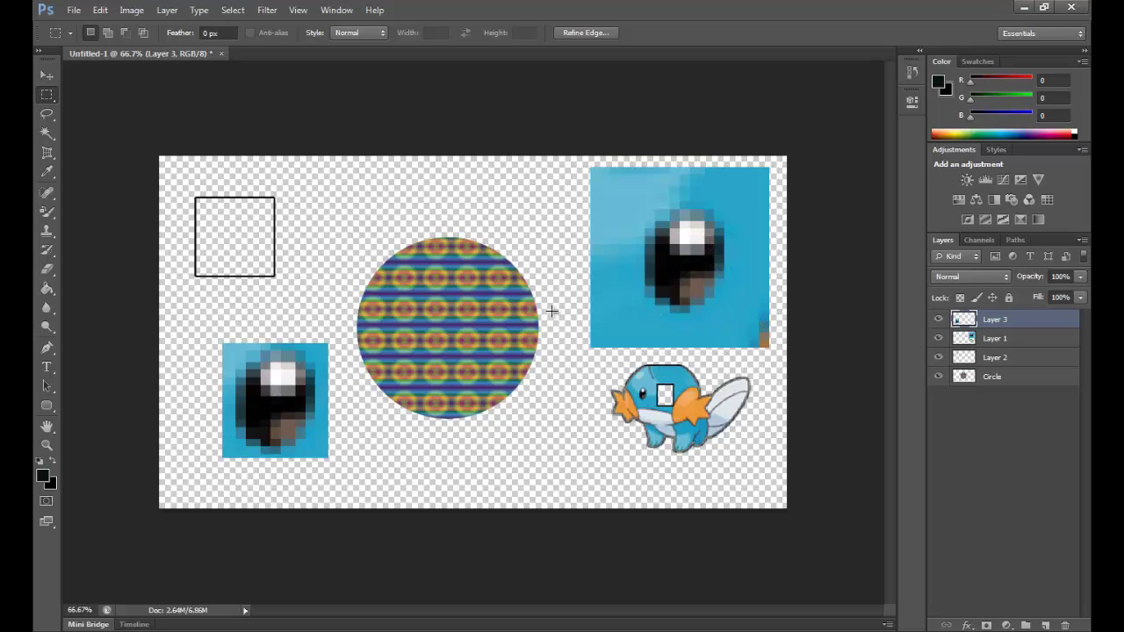
left_click(584, 330)
left_click_drag(581, 158, 778, 357)
right_click(699, 303)
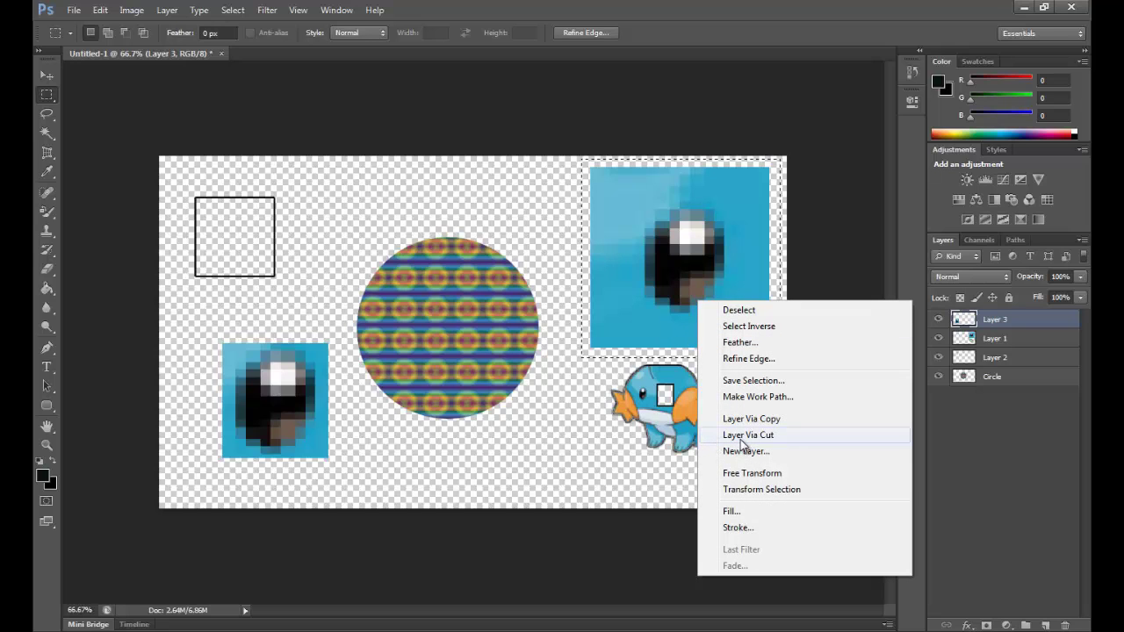
left_click(740, 439)
left_click(584, 242)
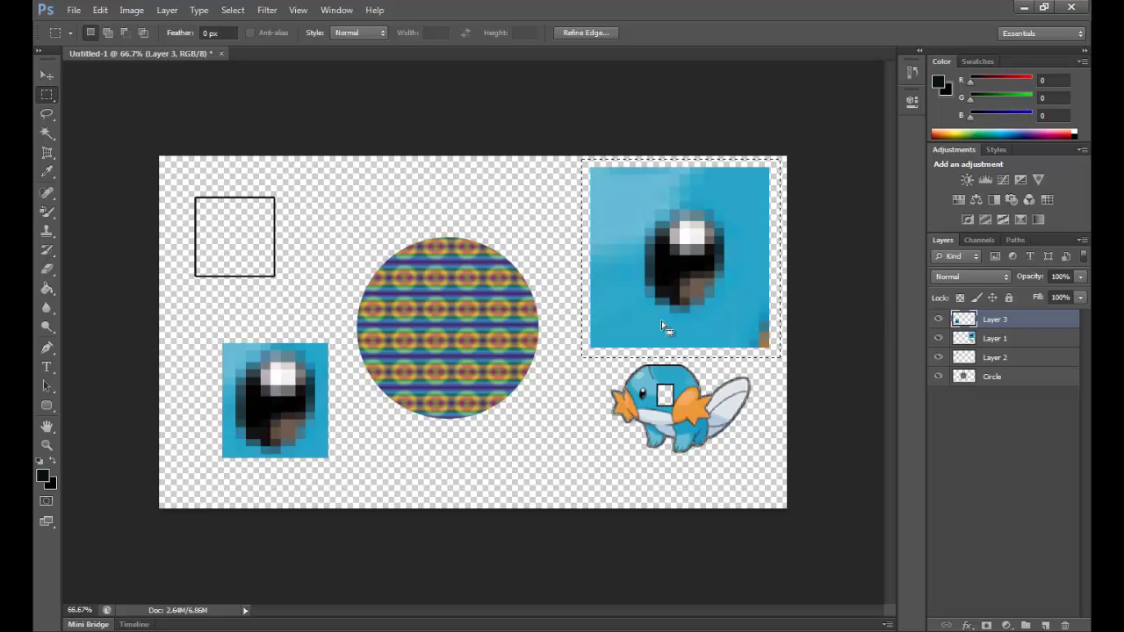
left_click(542, 255)
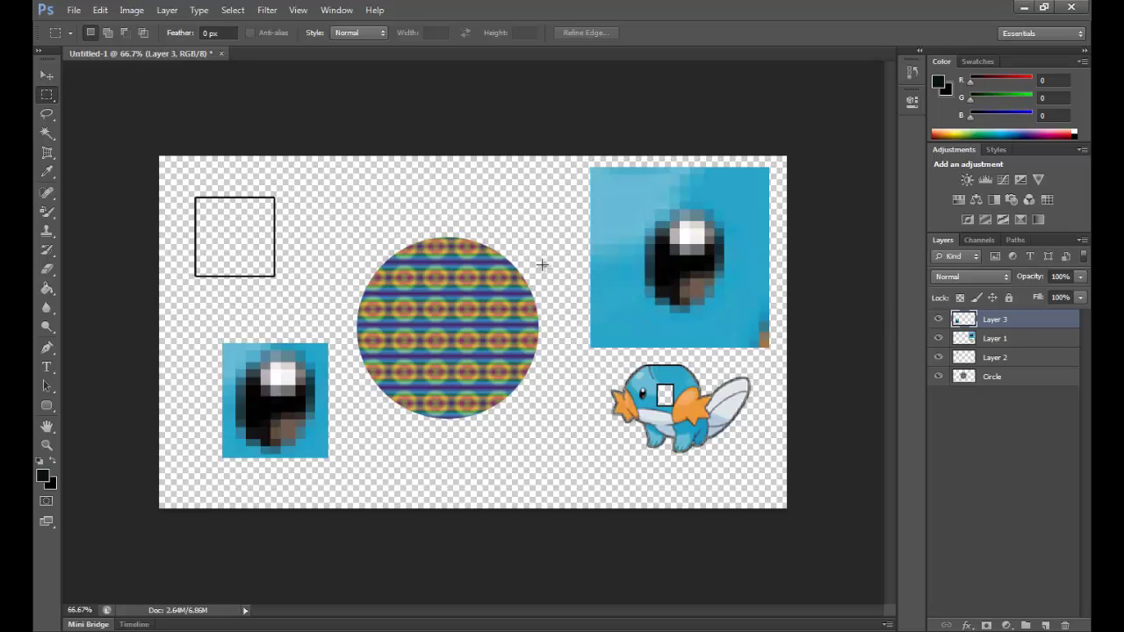
right_click(644, 260)
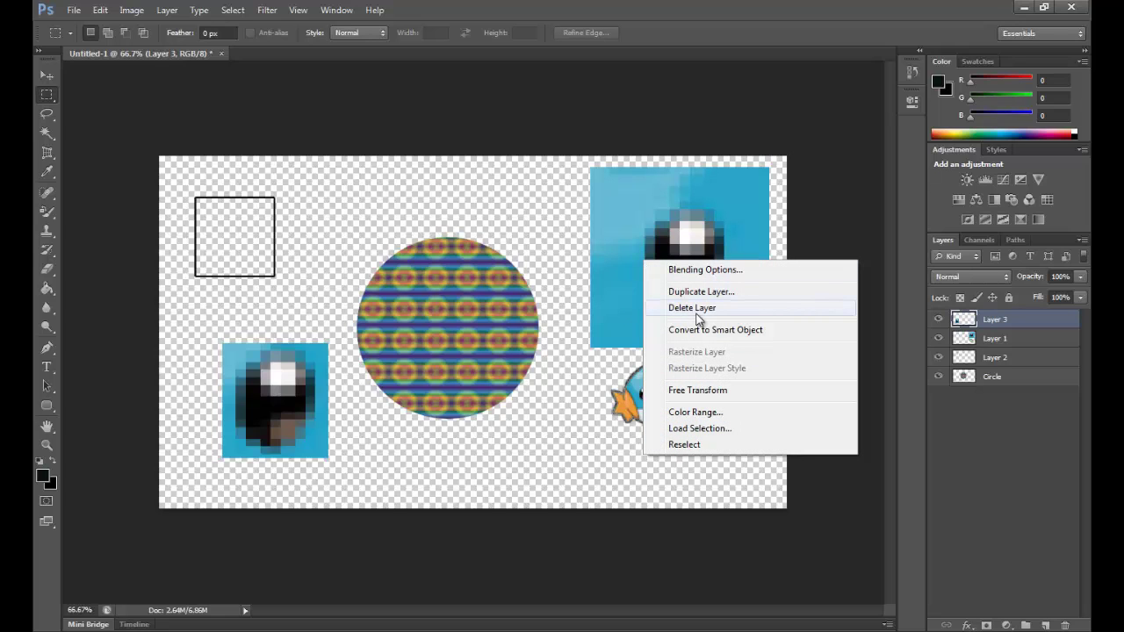
left_click(543, 239)
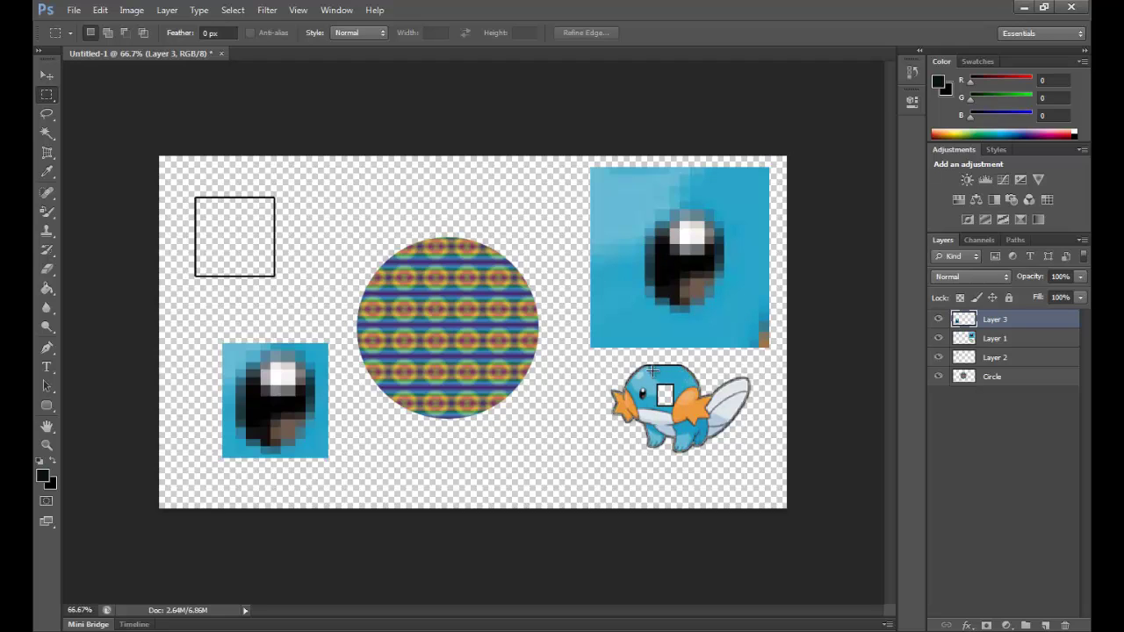
Try to move the small Mudkip with a rectangular marquee and the Move tool while Layer 3 is active
left_click_drag(597, 363, 669, 376)
left_click(572, 353)
left_click_drag(600, 353, 748, 460)
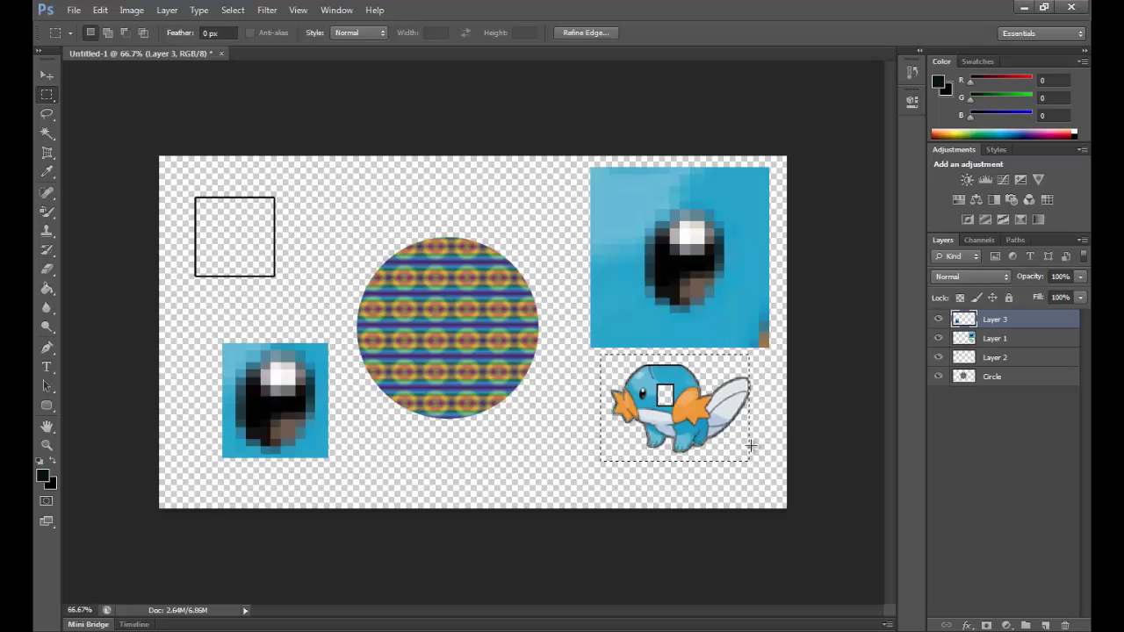
left_click(746, 446)
left_click_drag(604, 361, 762, 464)
left_click(46, 75)
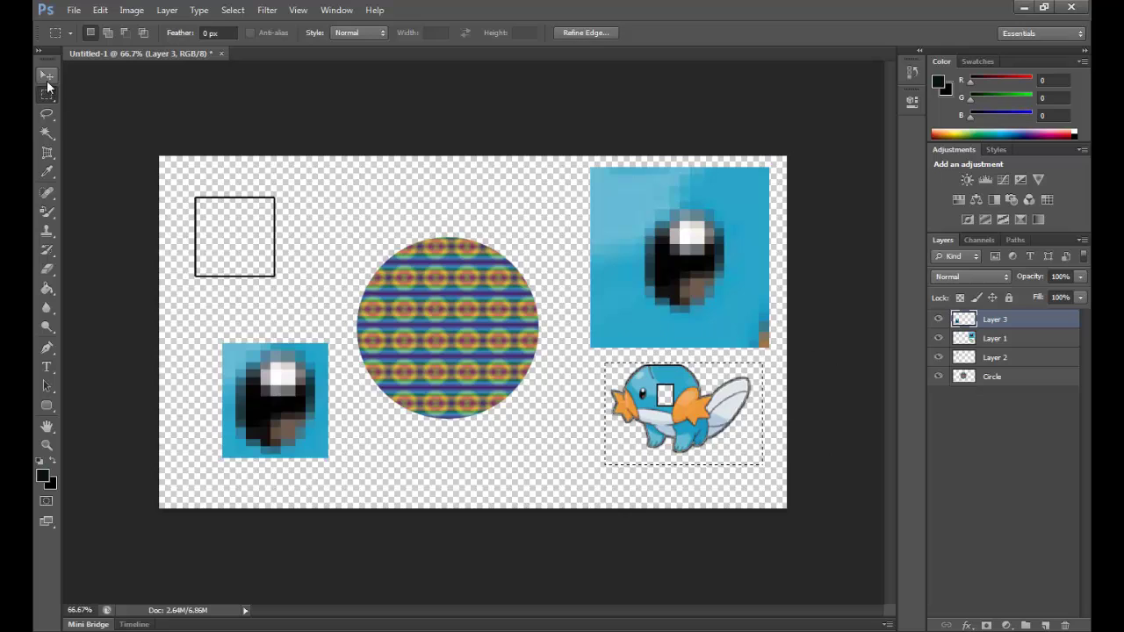
left_click_drag(603, 276, 693, 369)
left_click(722, 458)
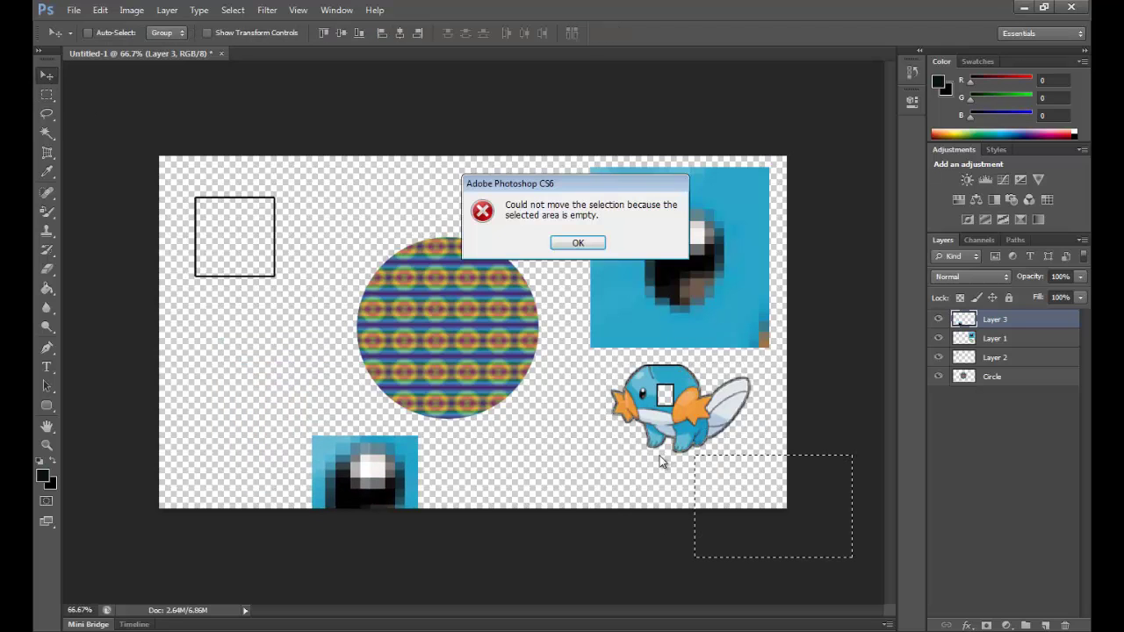
left_click(582, 245)
Move the copied eye on Layer 3 back to the canvas's lower-left area and deselect
left_click_drag(362, 492, 242, 419)
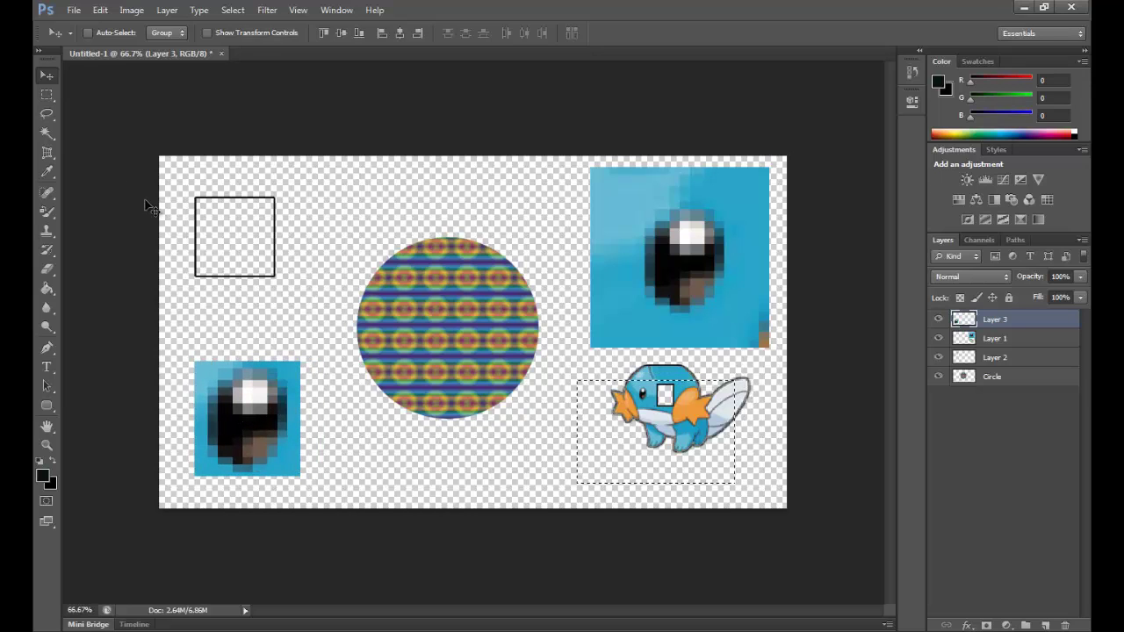
left_click(49, 97)
left_click(439, 426)
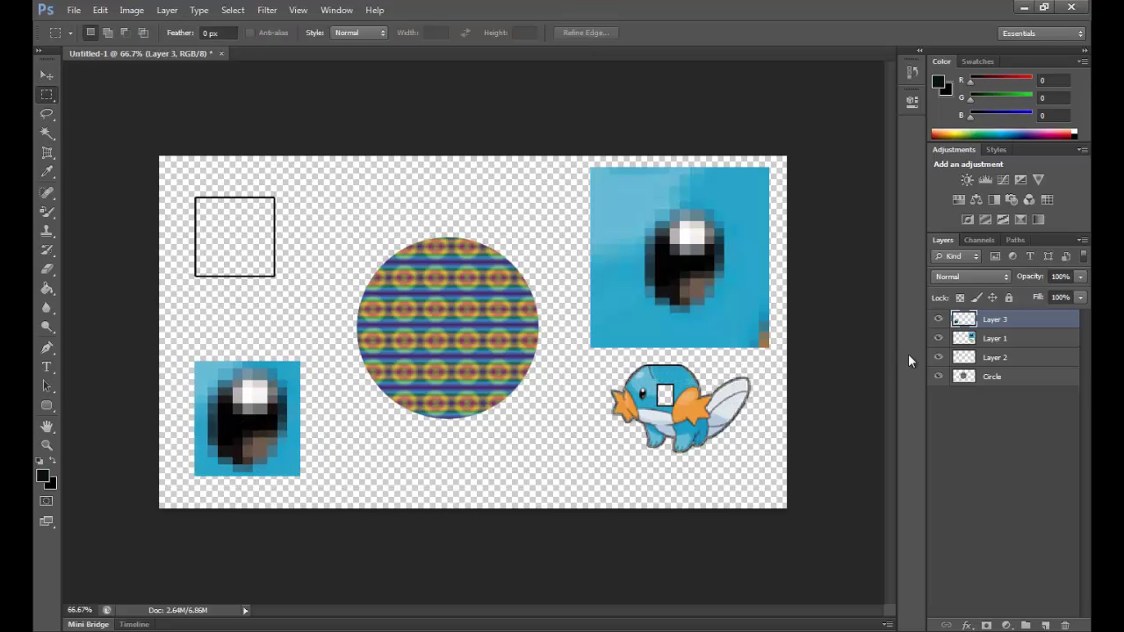
Delete the large eye square from Layer 1 using a rectangular marquee, deselect, and switch to the Move tool
left_click(992, 339)
left_click_drag(579, 341, 775, 162)
left_click(585, 353)
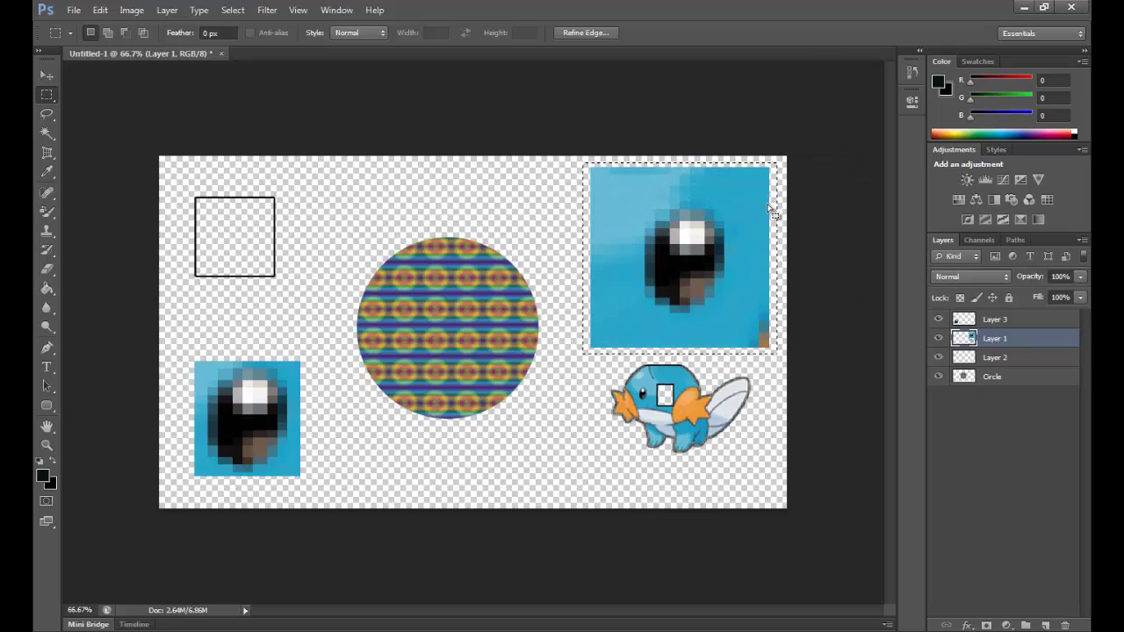
key("Delete")
left_click(672, 319)
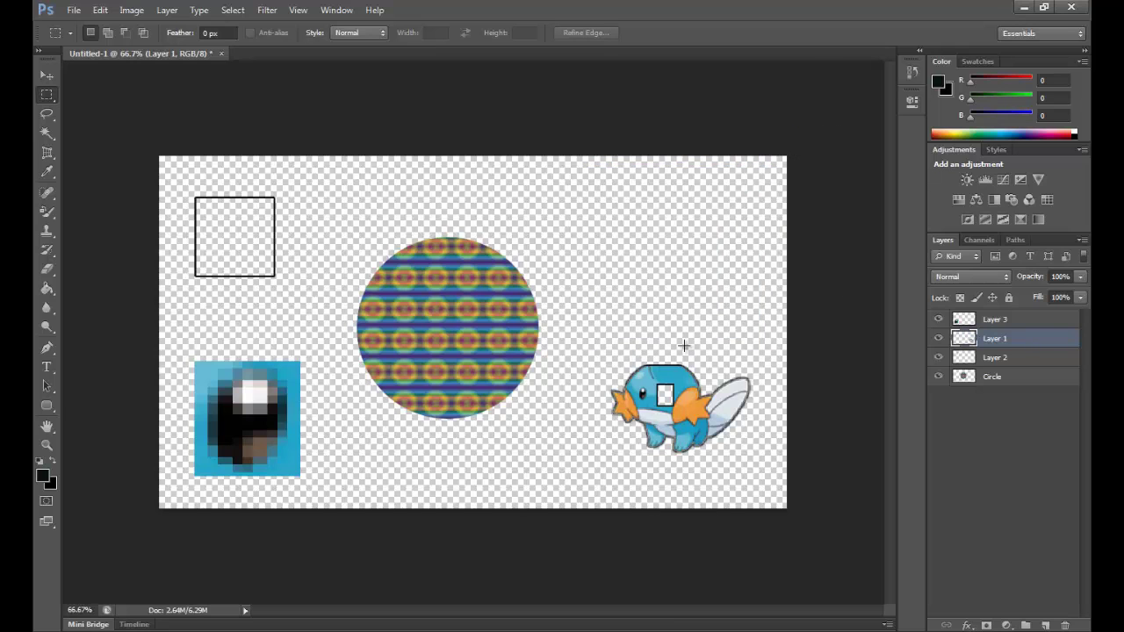
left_click(46, 76)
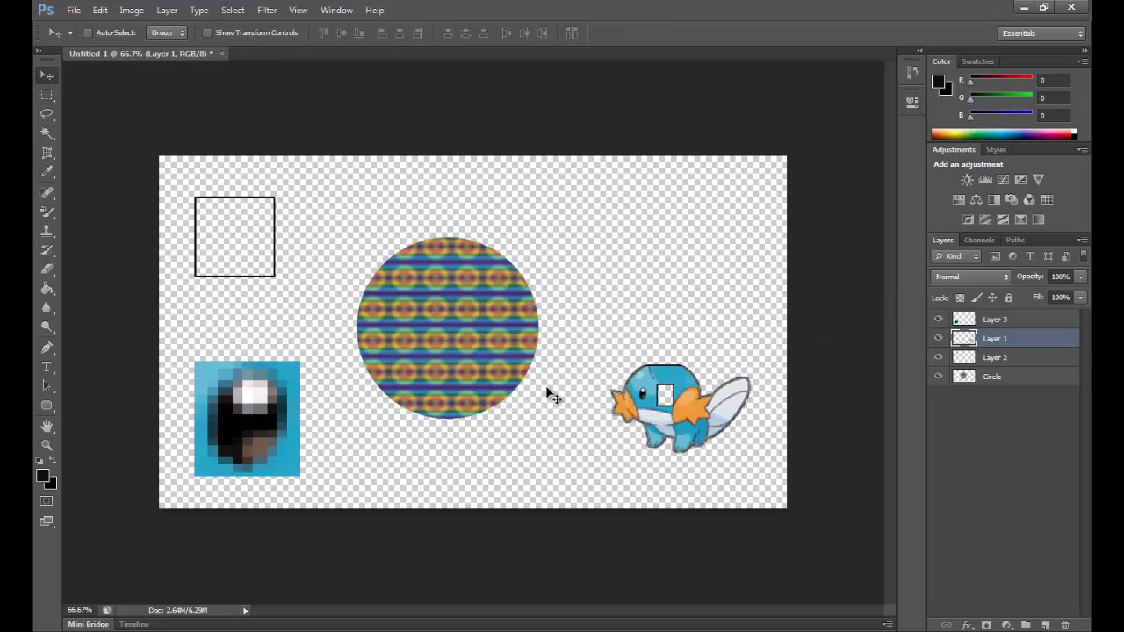
Move the Mudkip on Layer 1 onto the patterned circle and nudge it slightly left and down
left_click_drag(683, 407, 466, 338)
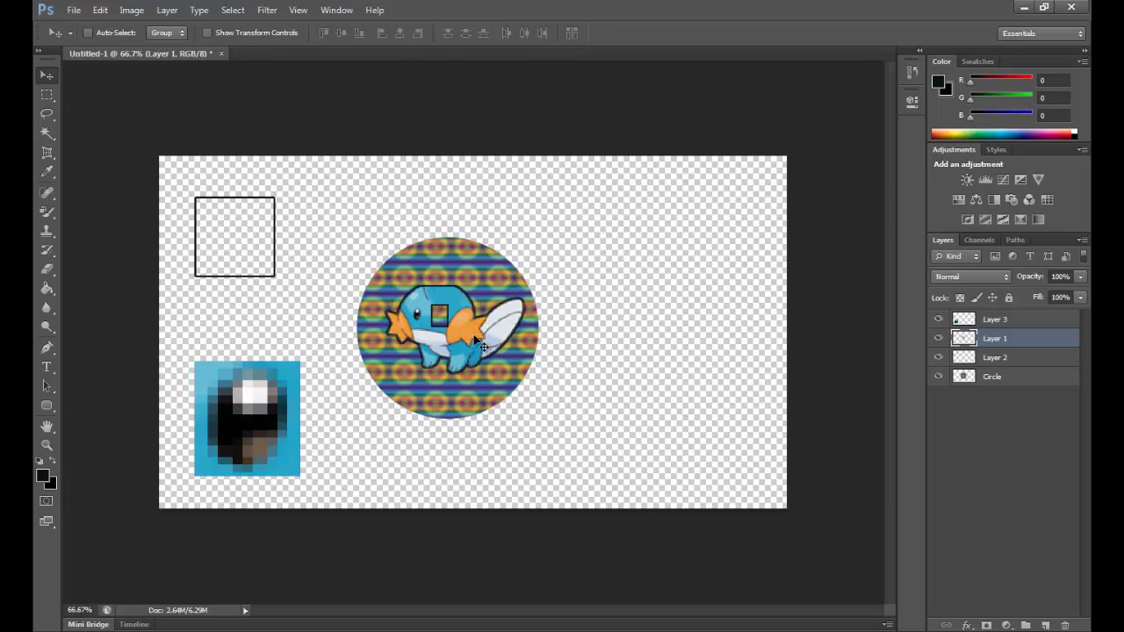
key("Left")
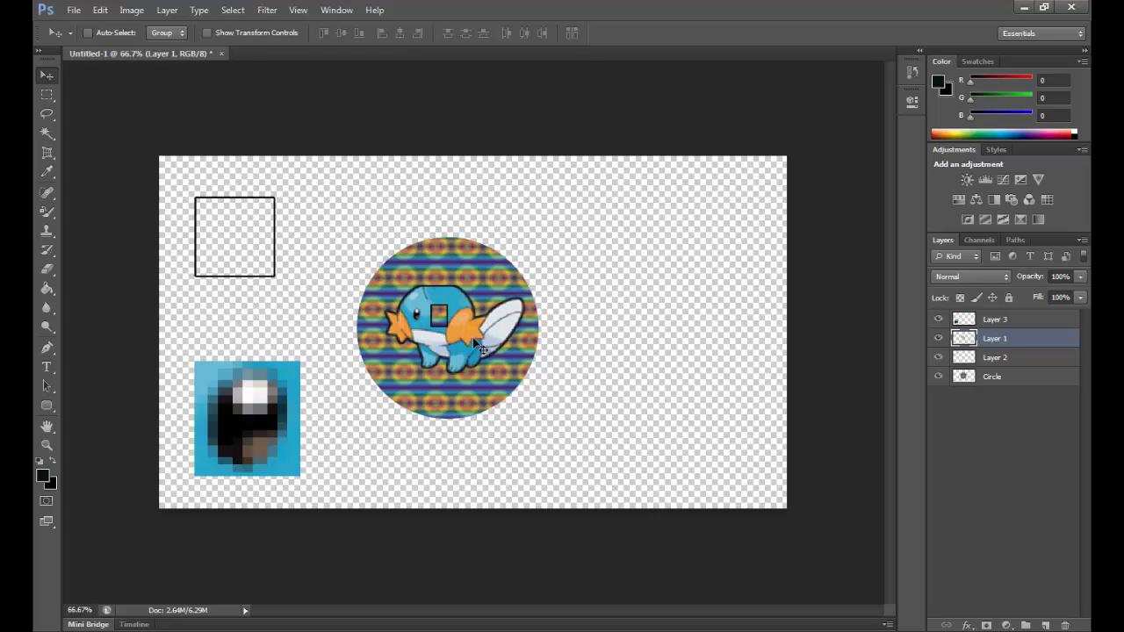
key("Down")
key("Down")
key("Down")
key("Left")
key("Left")
key("Left")
key("Left")
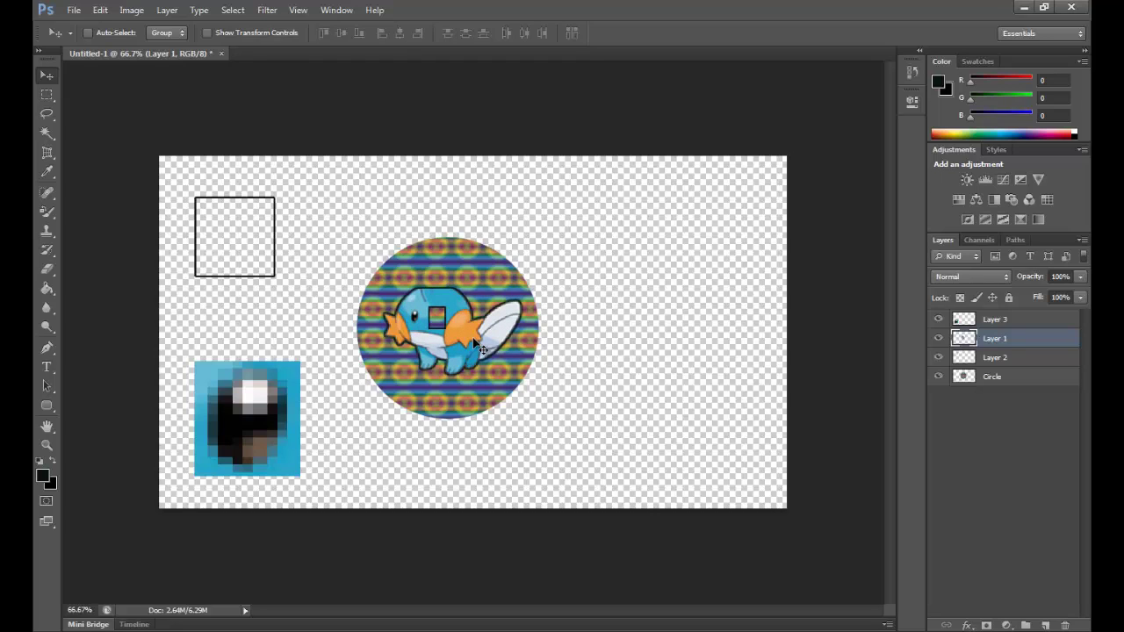
key("Left")
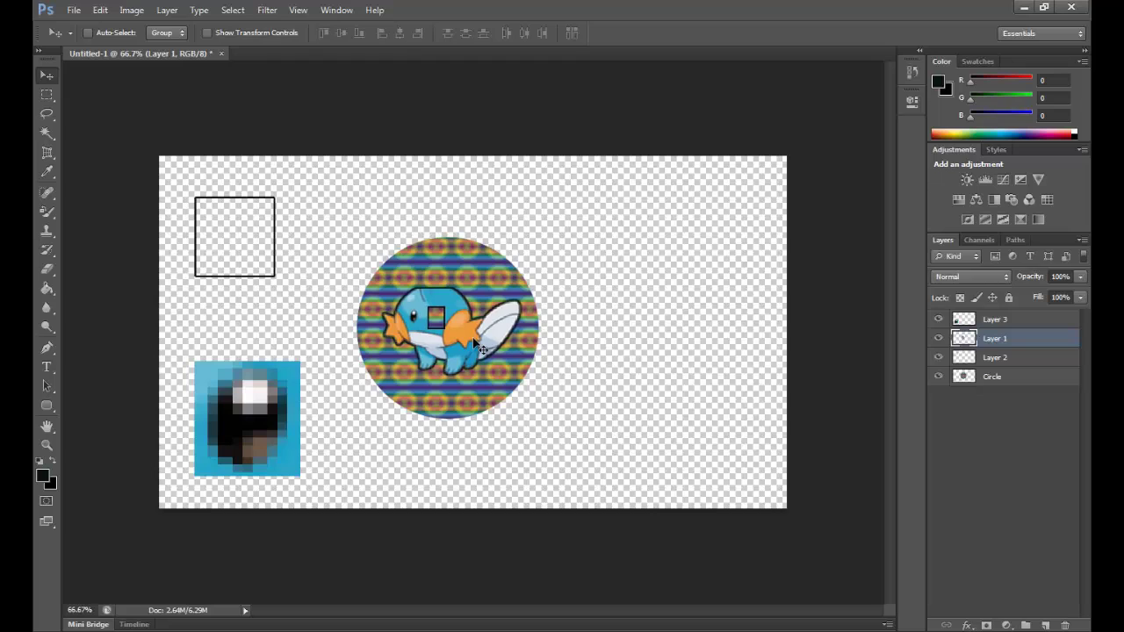
key("Down")
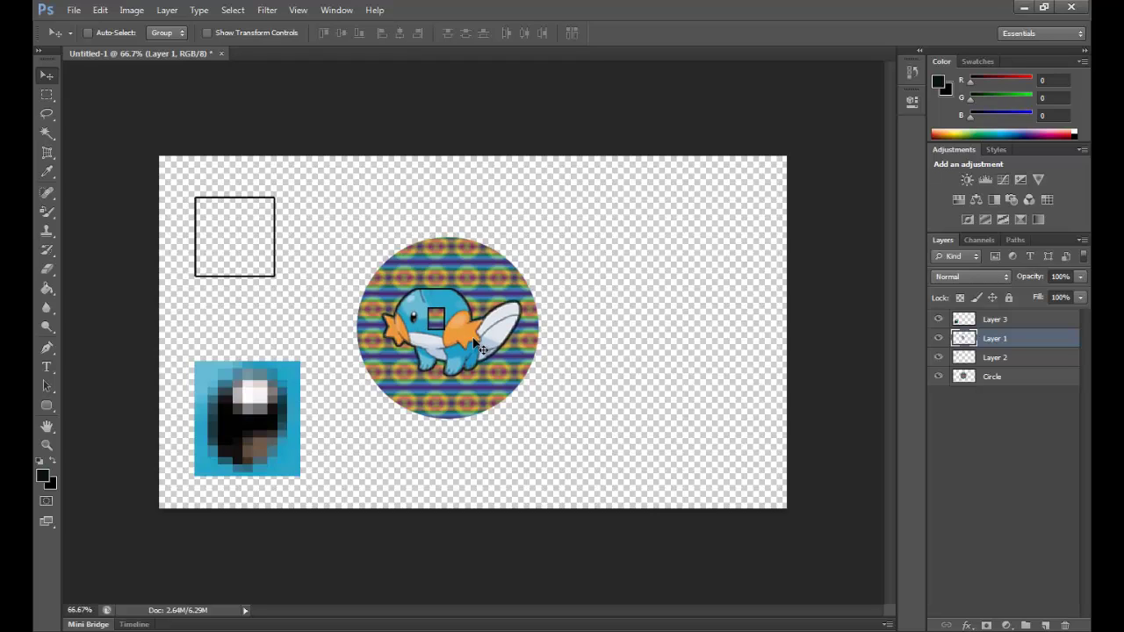
key("Left")
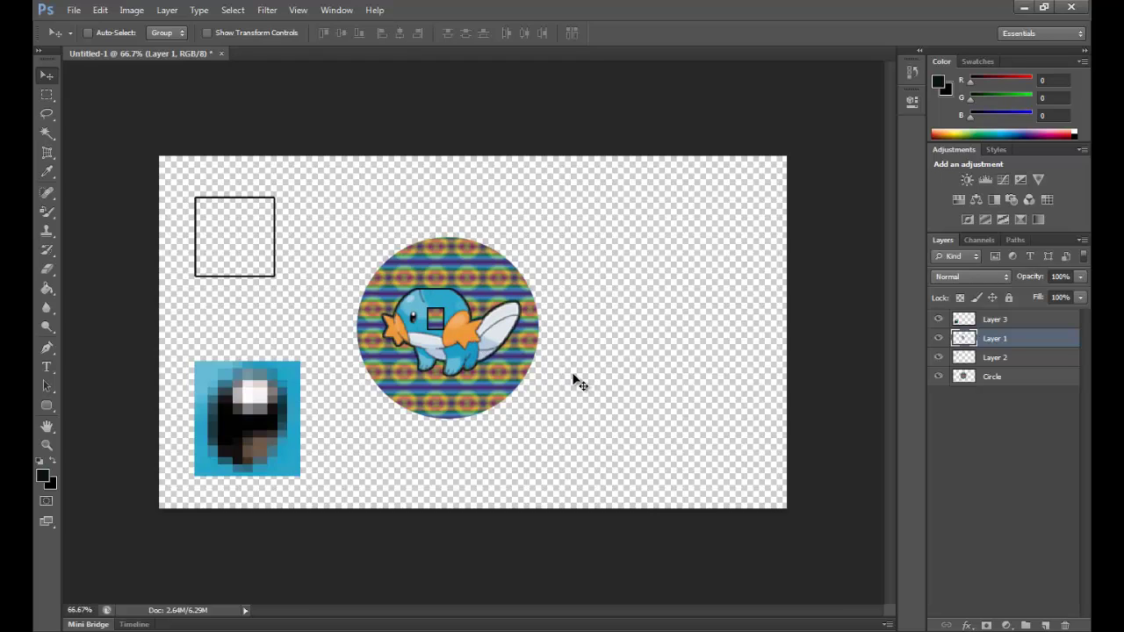
key("Left")
key("Down")
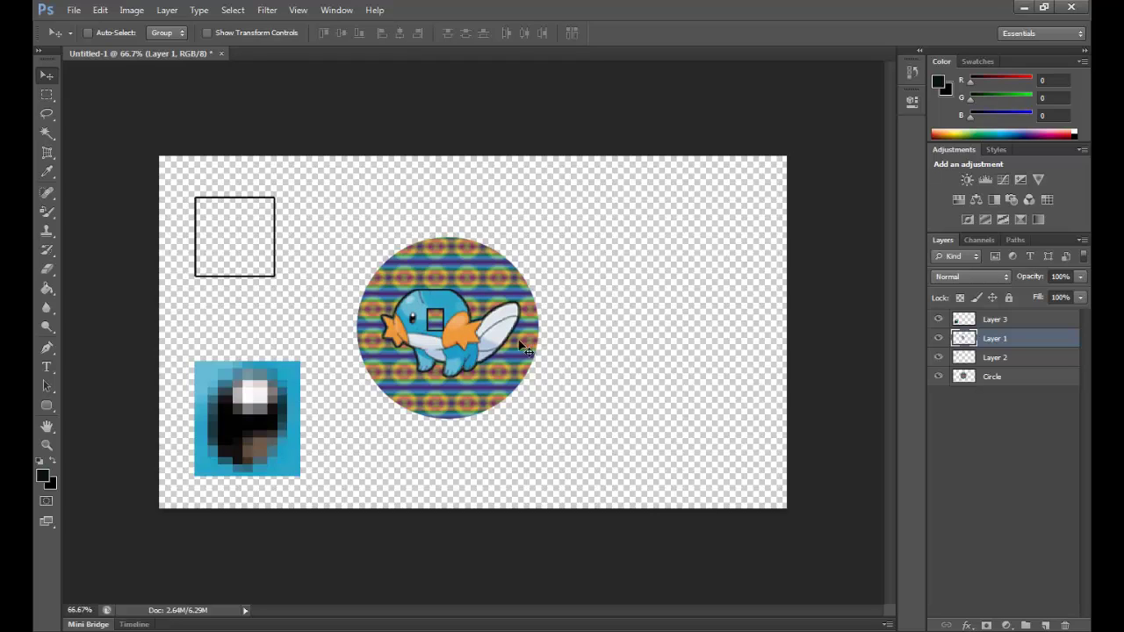
Undo the Mudkip's nudges and its move onto the circle, and redo the move
left_click_drag(286, 401, 282, 393)
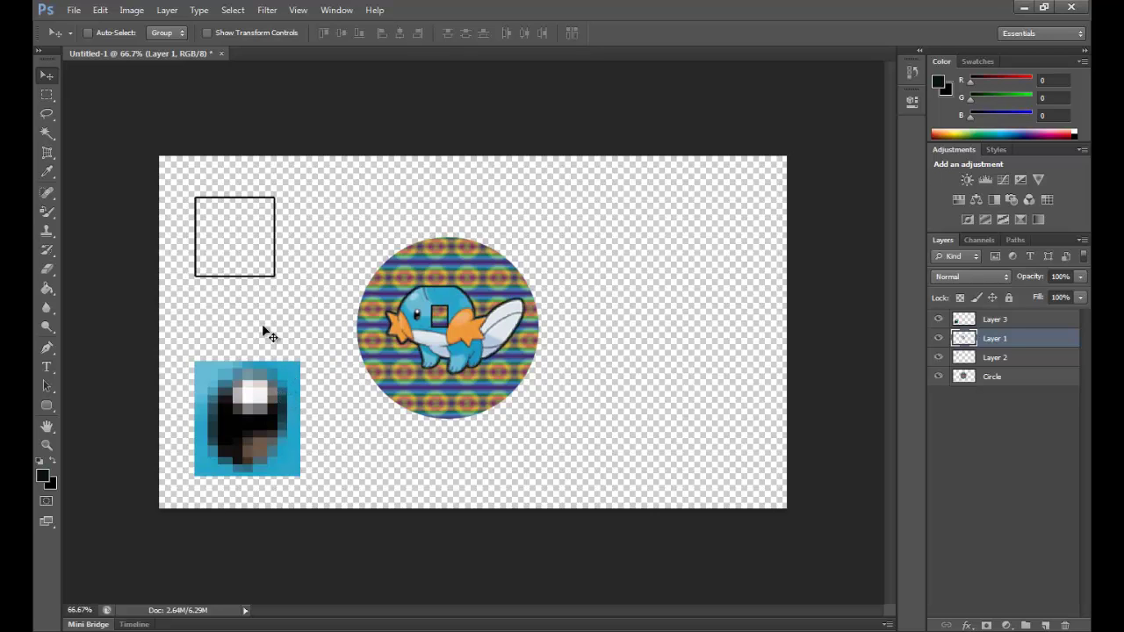
left_click(131, 10)
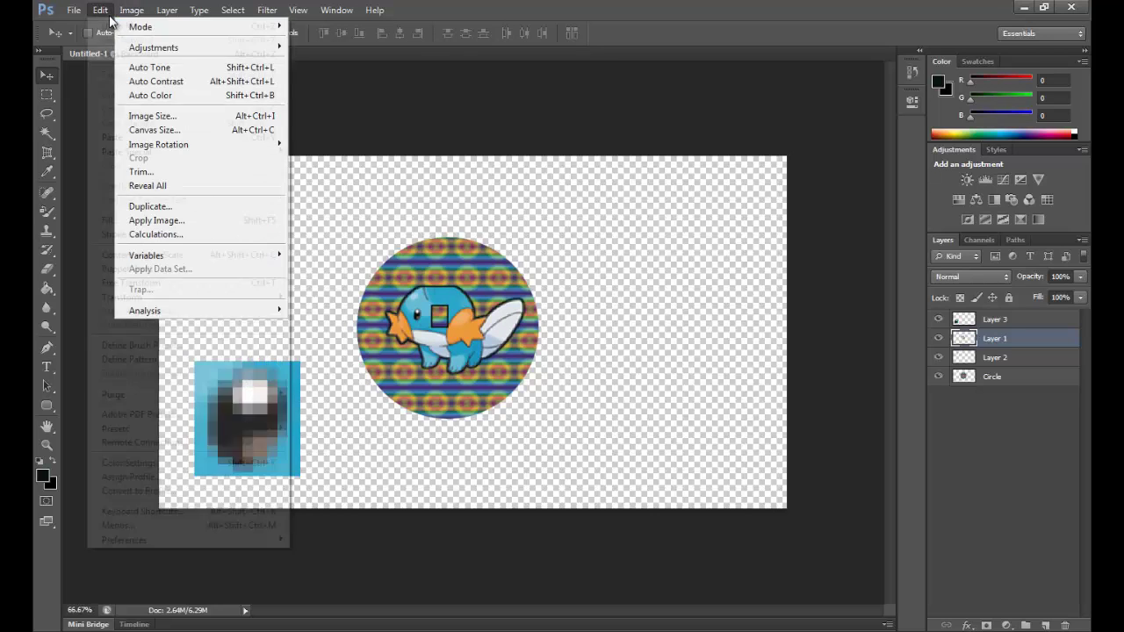
mouse_move(100, 9)
left_click(362, 102)
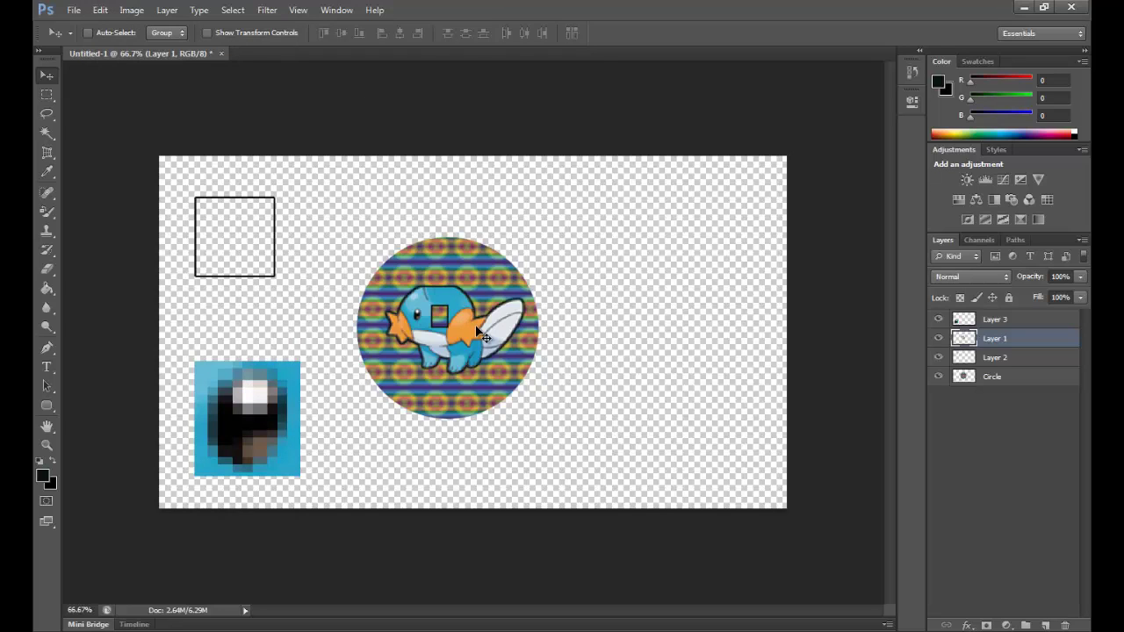
key("ctrl+z")
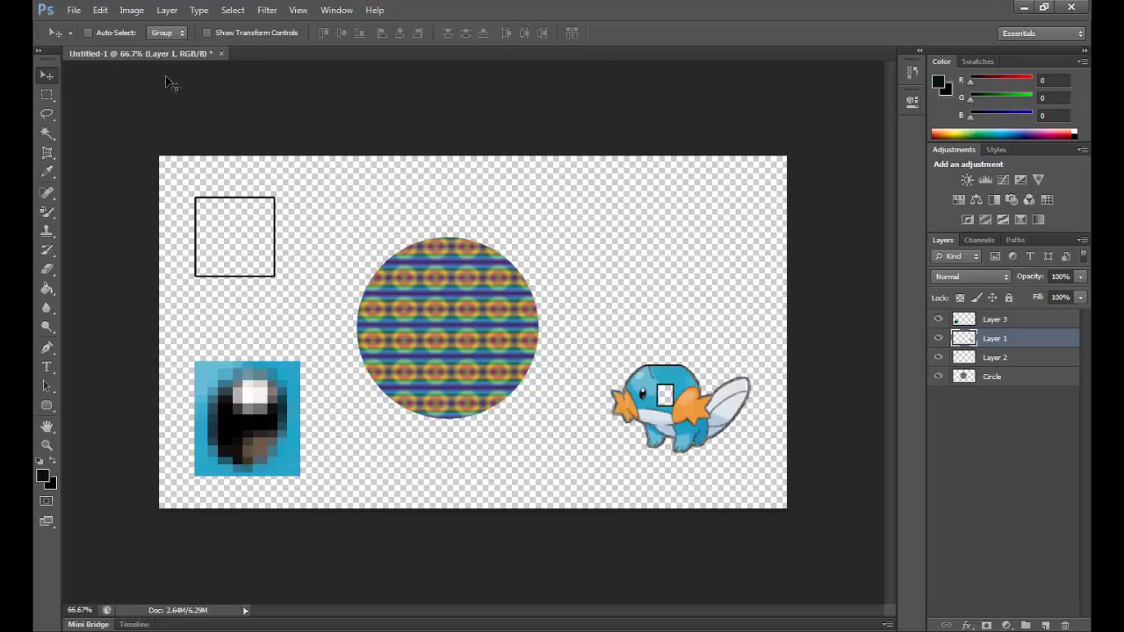
left_click(98, 9)
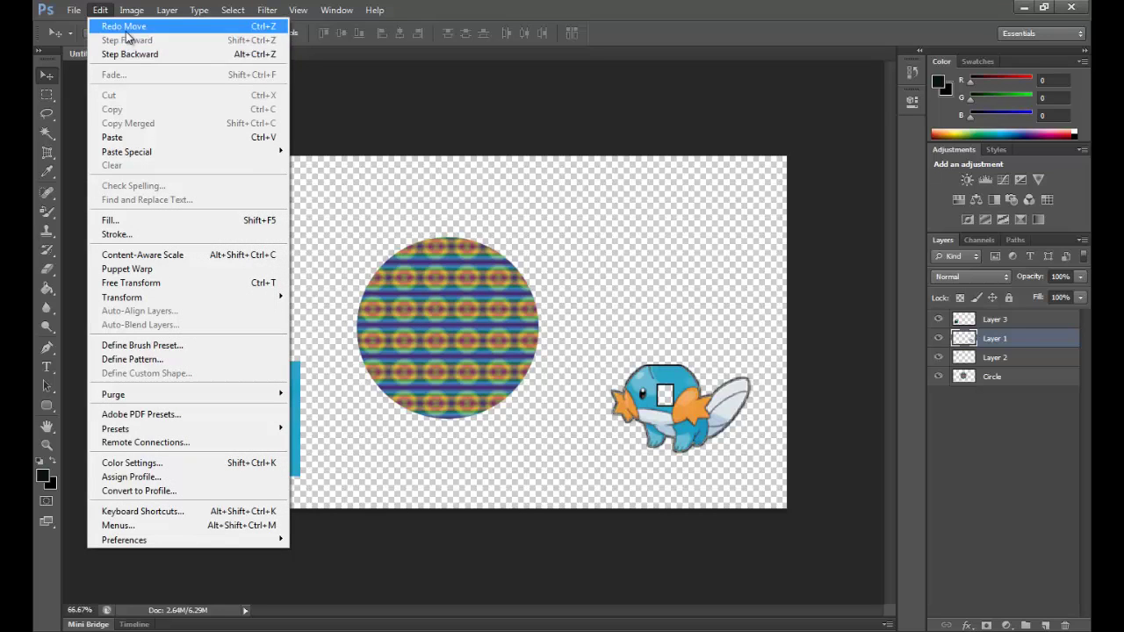
left_click(122, 26)
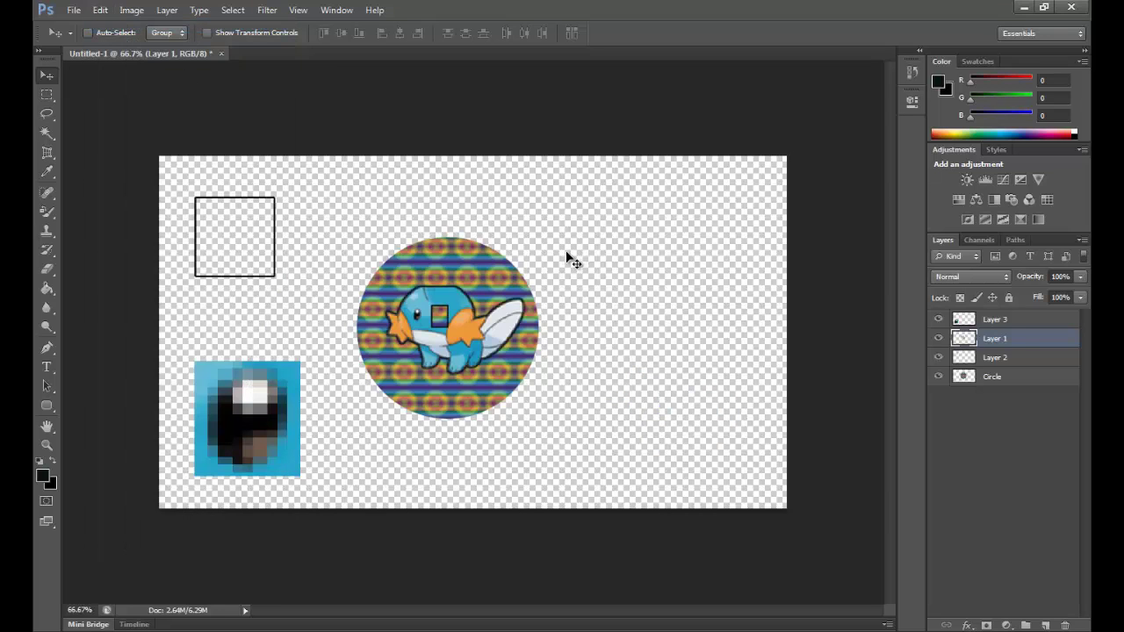
Fine-tune the Mudkip's position over the patterned circle by nudging it left, down and slightly back to the right
key("Left")
key("Left")
key("Left")
key("Left")
key("Left")
key("Left")
key("Left")
key("Left")
key("Left")
key("Left")
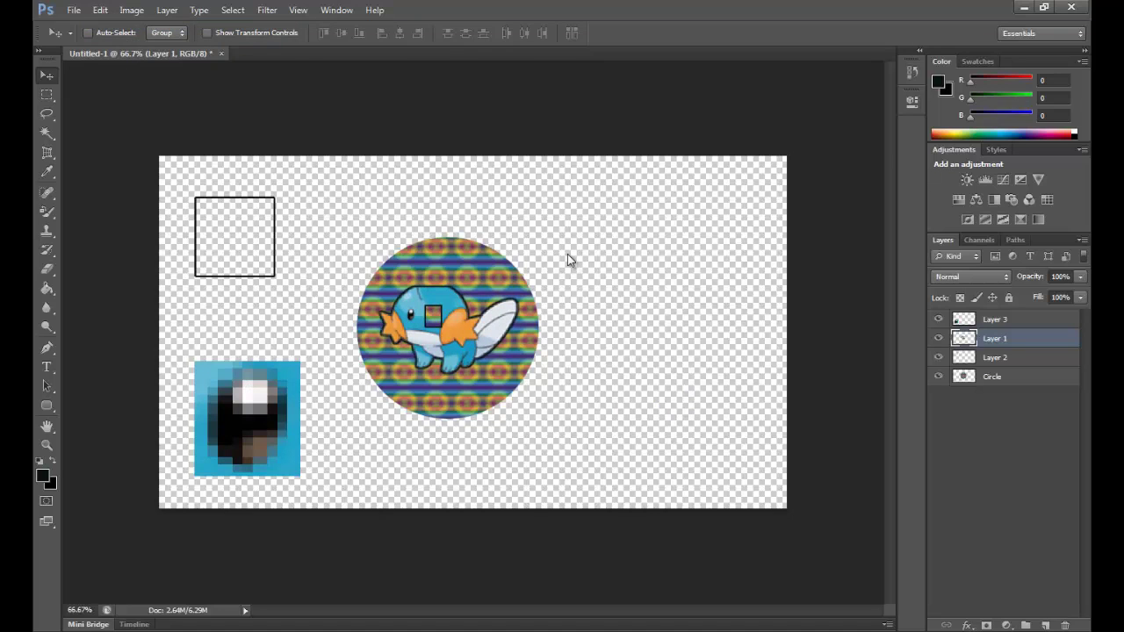
key("Down")
key("Down")
key("Down")
key("Down")
key("Down")
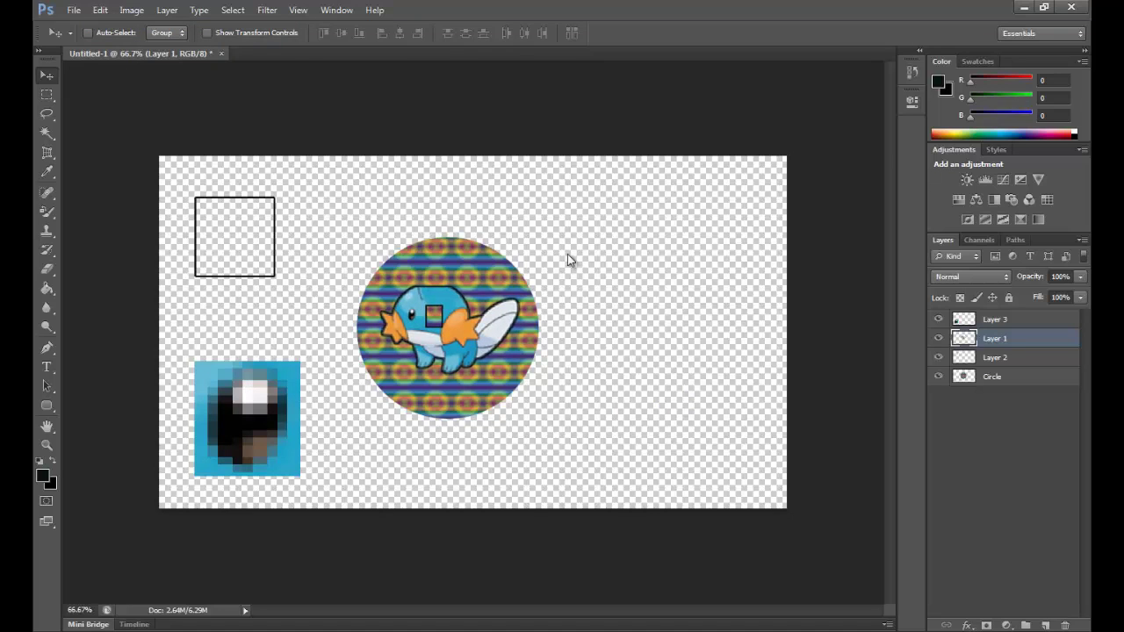
key("Down")
key("Down")
key("Down")
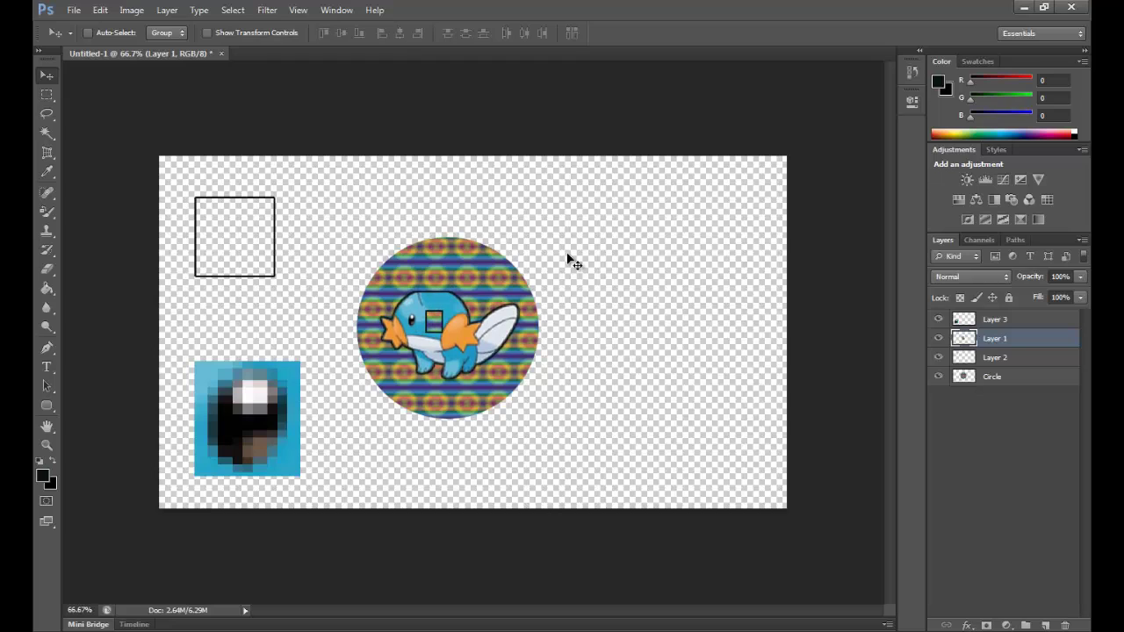
key("Right")
key("Right")
key("Right")
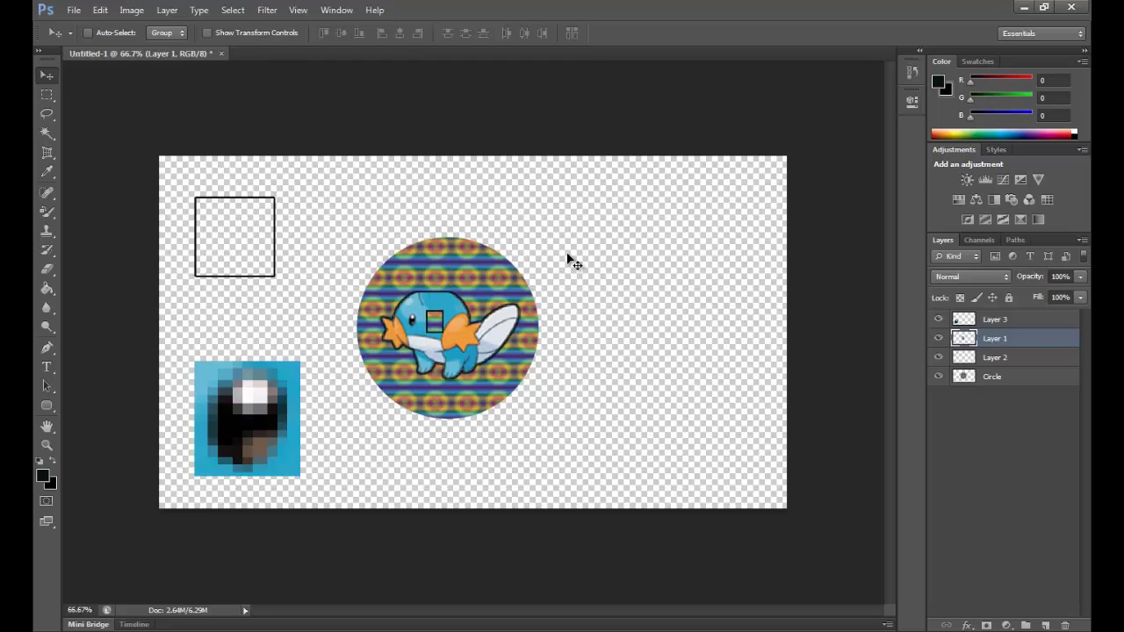
key("Right")
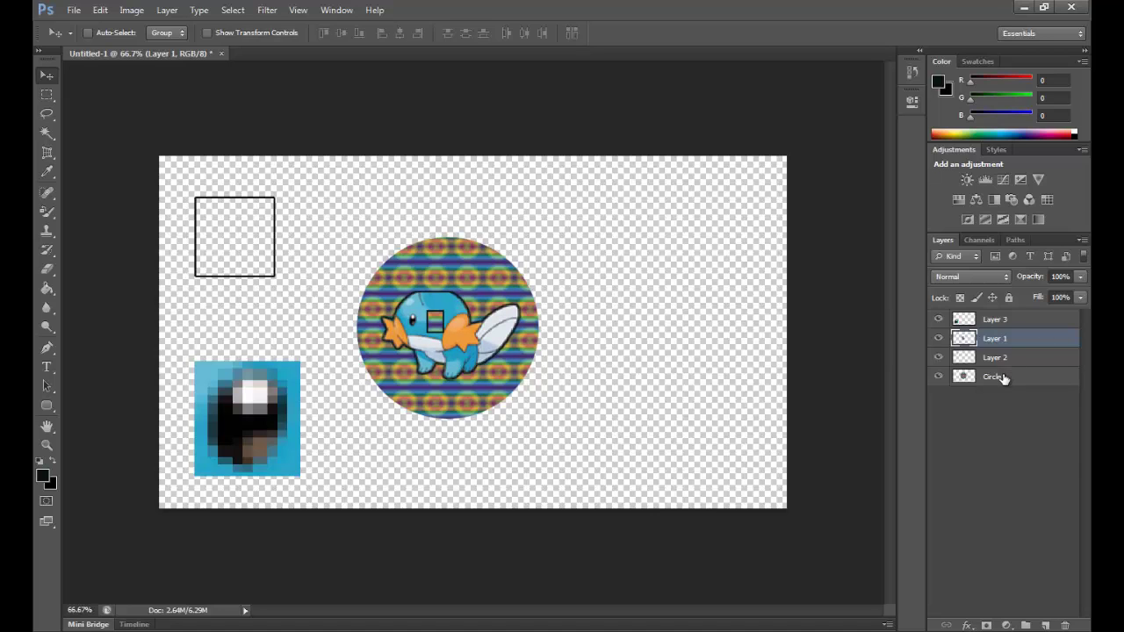
Move the large eye on Layer 3 to the canvas's upper-right area
left_click(992, 321)
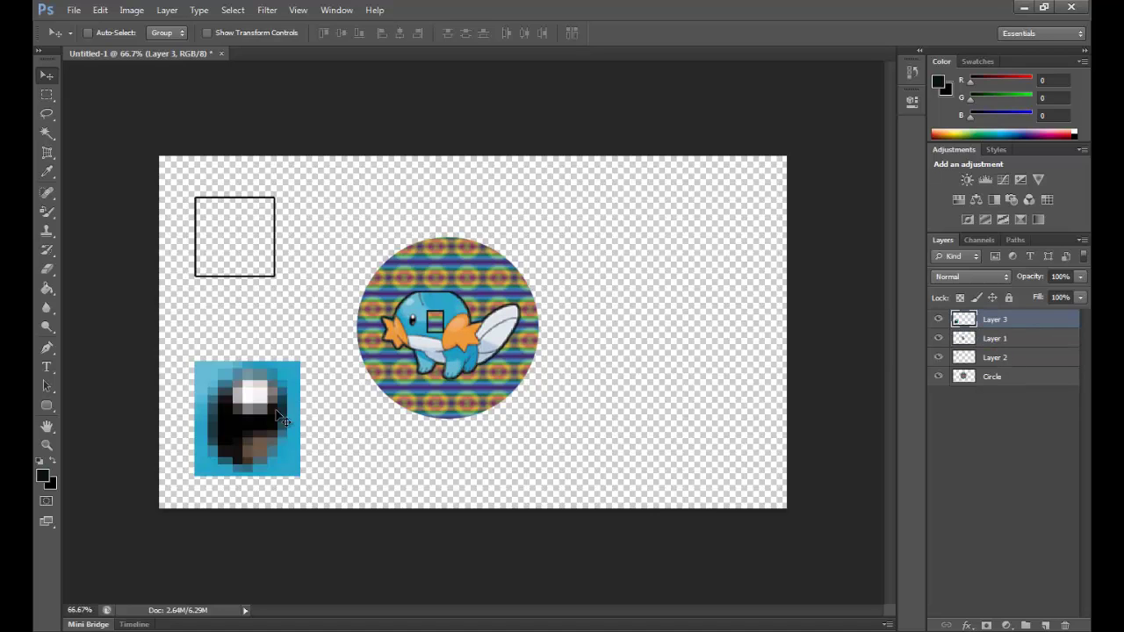
left_click_drag(262, 411, 714, 229)
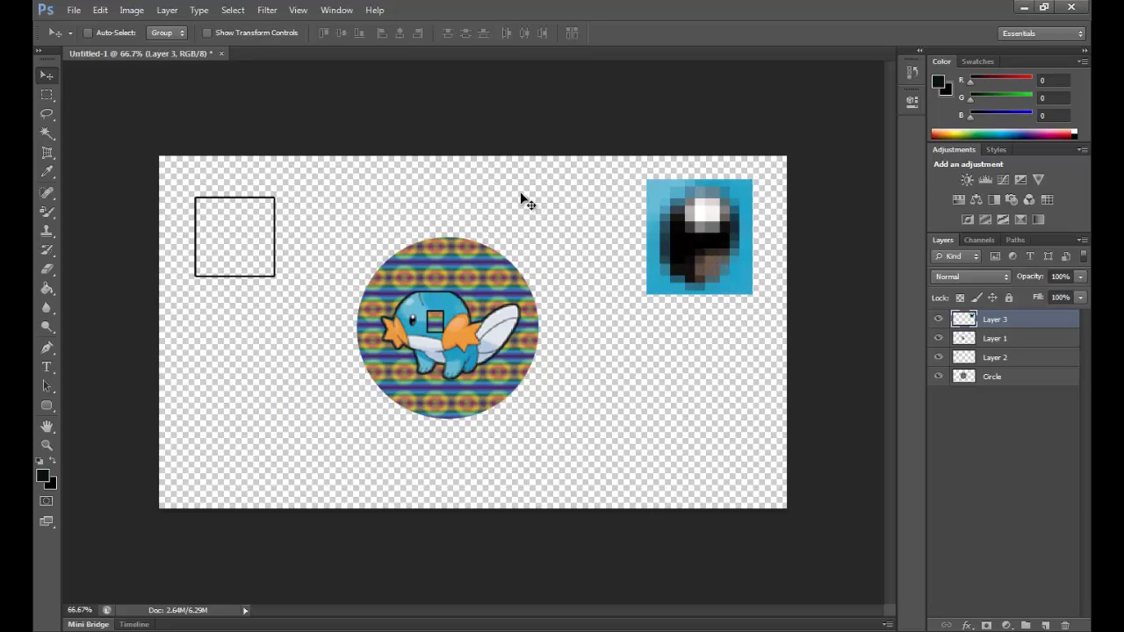
Select the large eye with a rectangular marquee and snap the selection to its edges with a tiny Move tool shift
left_click(47, 94)
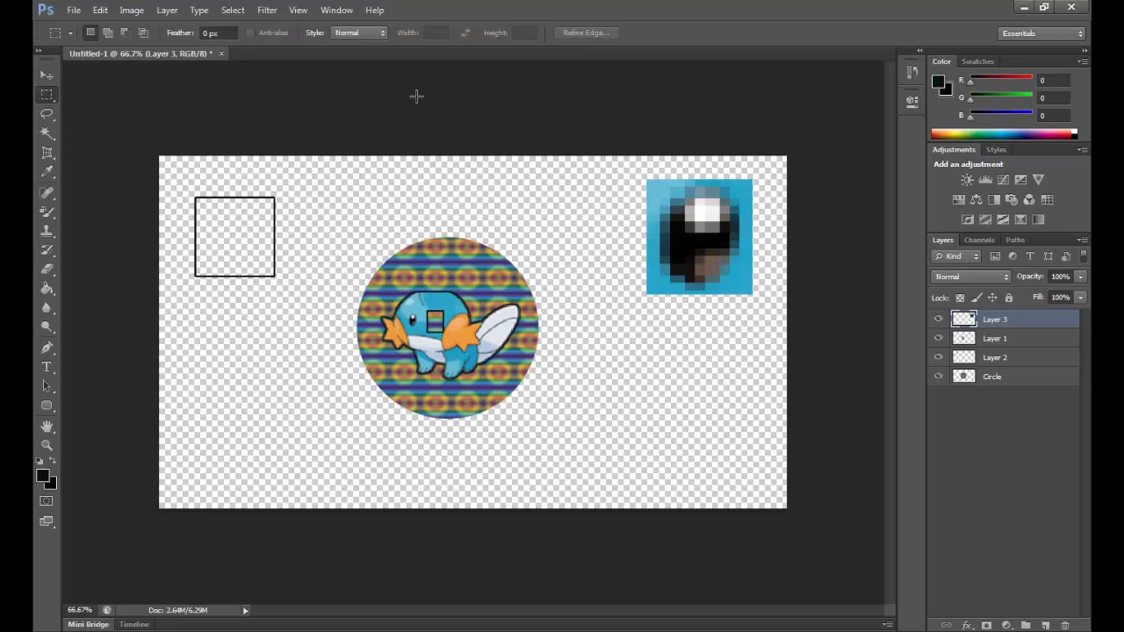
right_click(699, 240)
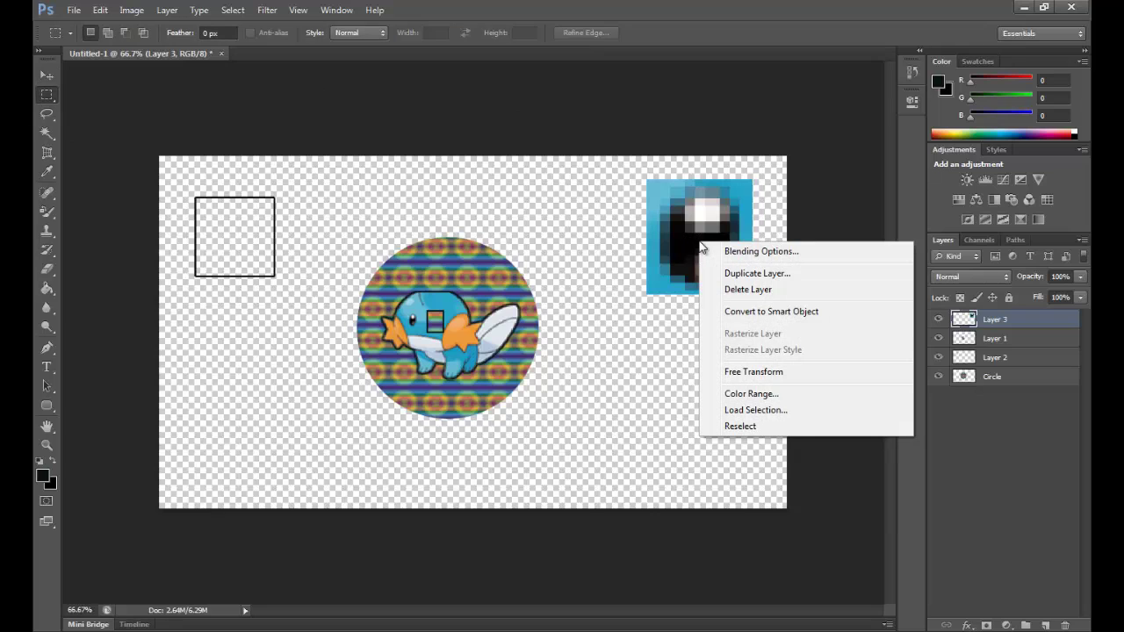
left_click(621, 232)
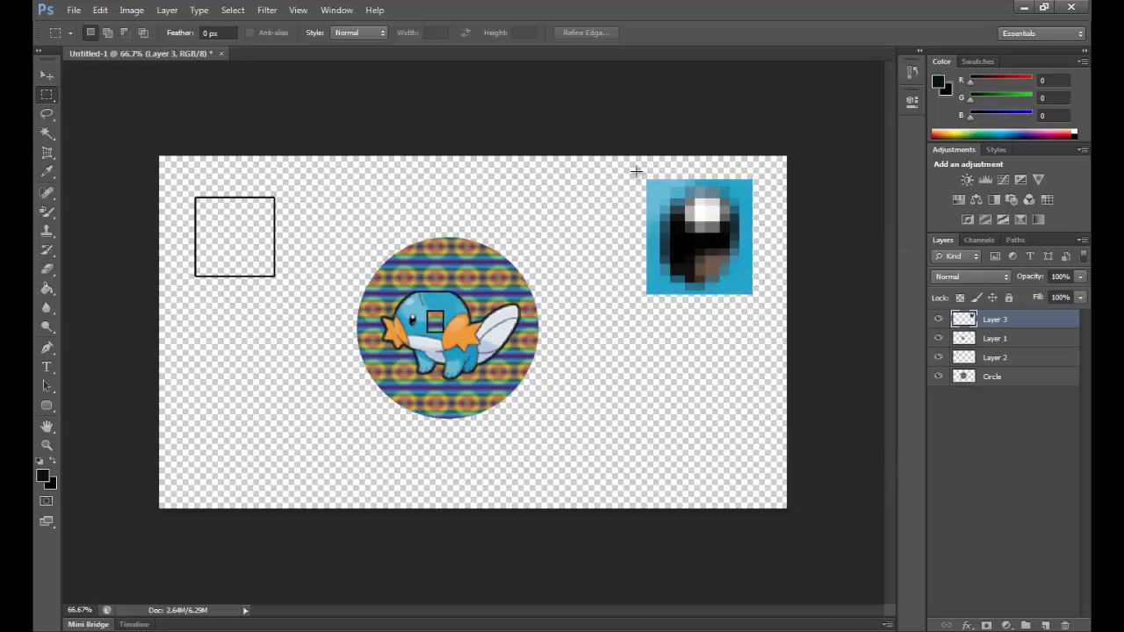
left_click_drag(635, 172, 763, 304)
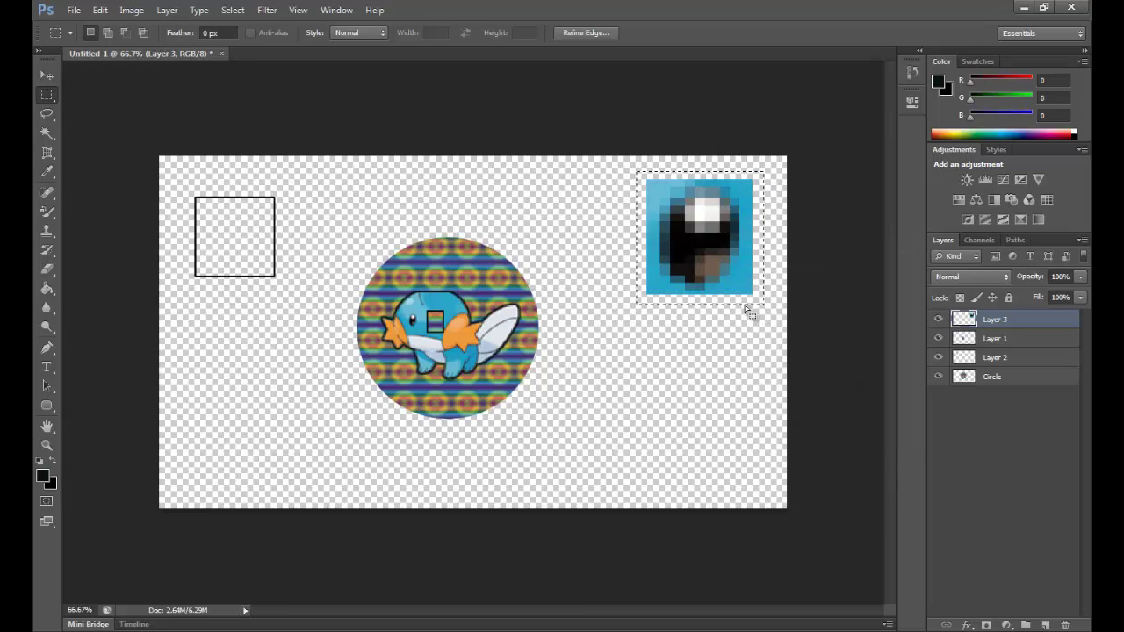
left_click(46, 74)
left_click_drag(691, 225, 692, 224)
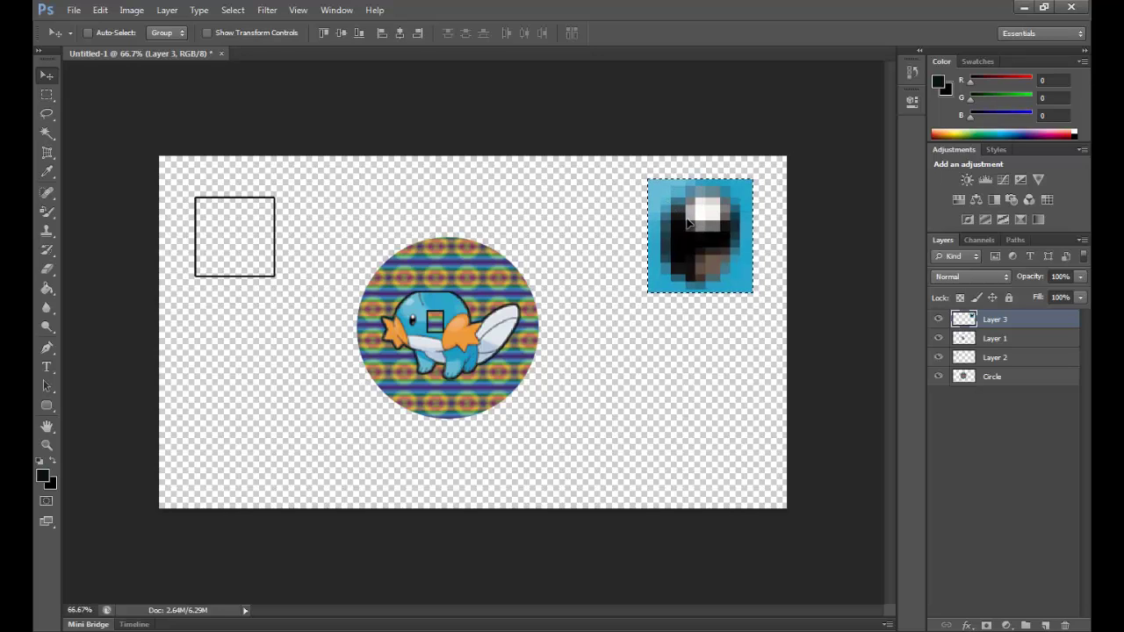
Stroke the large eye's selection with a 3 px black outline, location Outside, blending mode Color, at 100% opacity
left_click(46, 94)
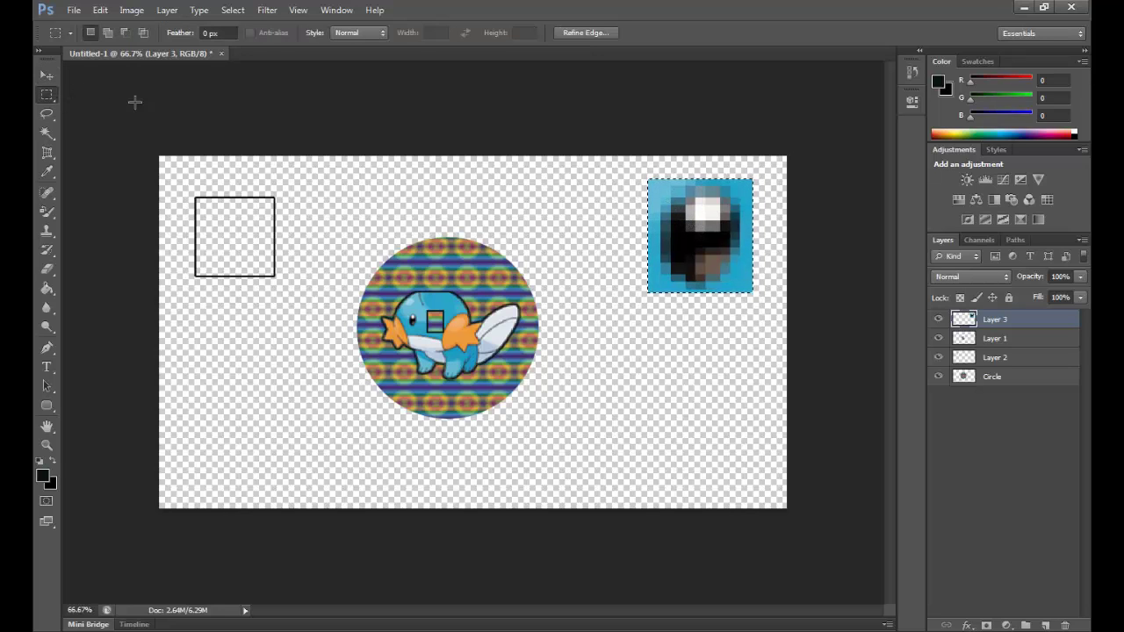
right_click(704, 248)
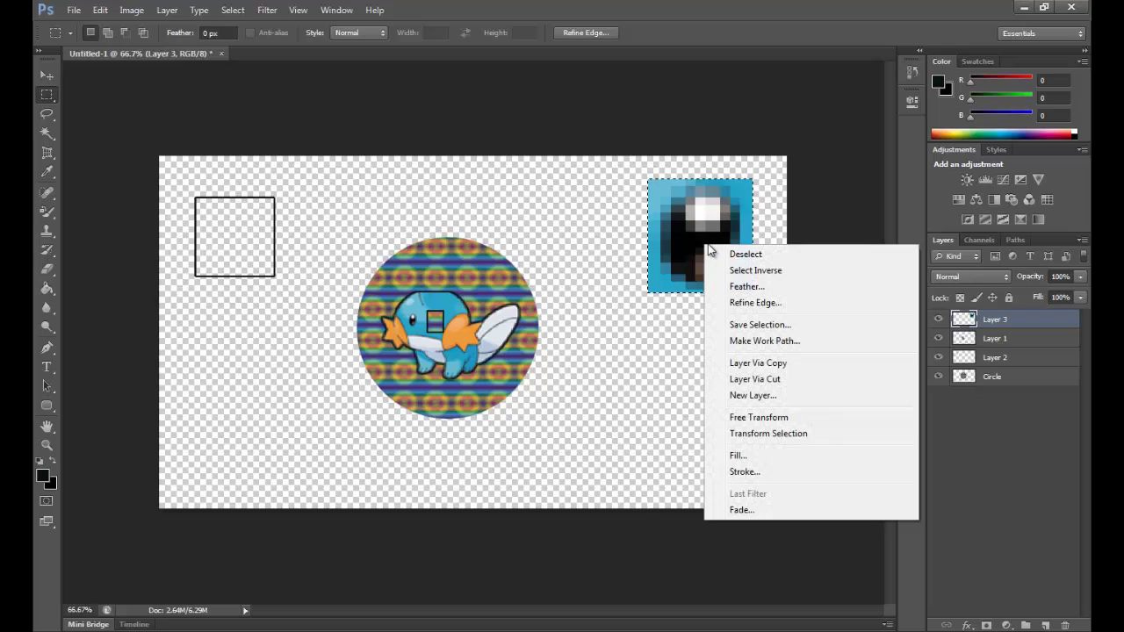
left_click(755, 473)
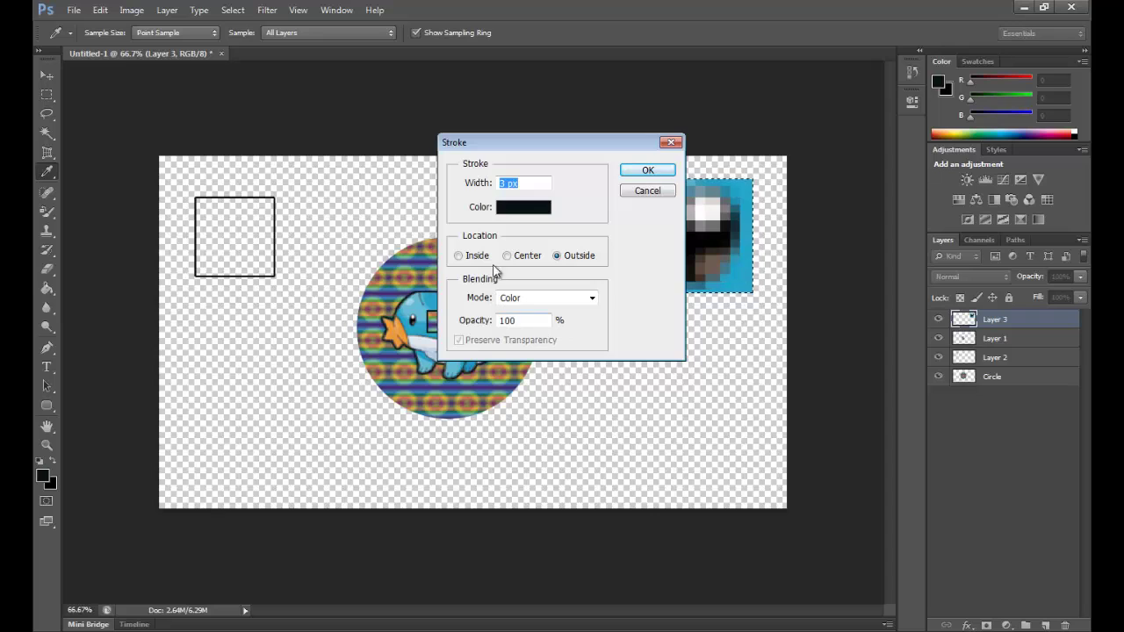
left_click(642, 172)
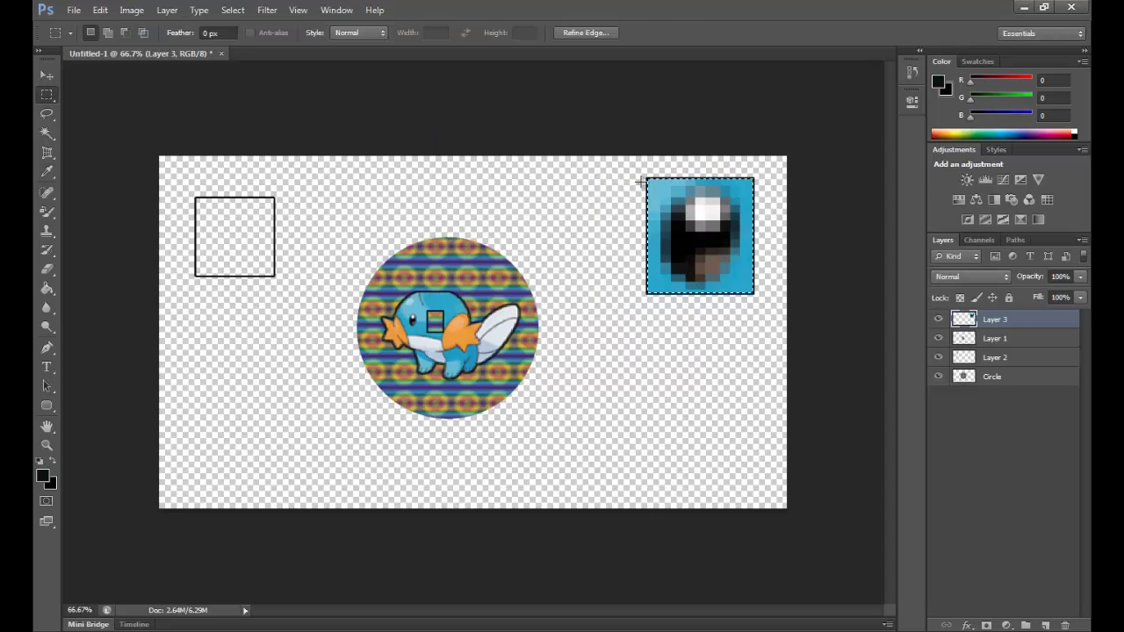
Deselect the stroked eye and undo the deselection
left_click(725, 311)
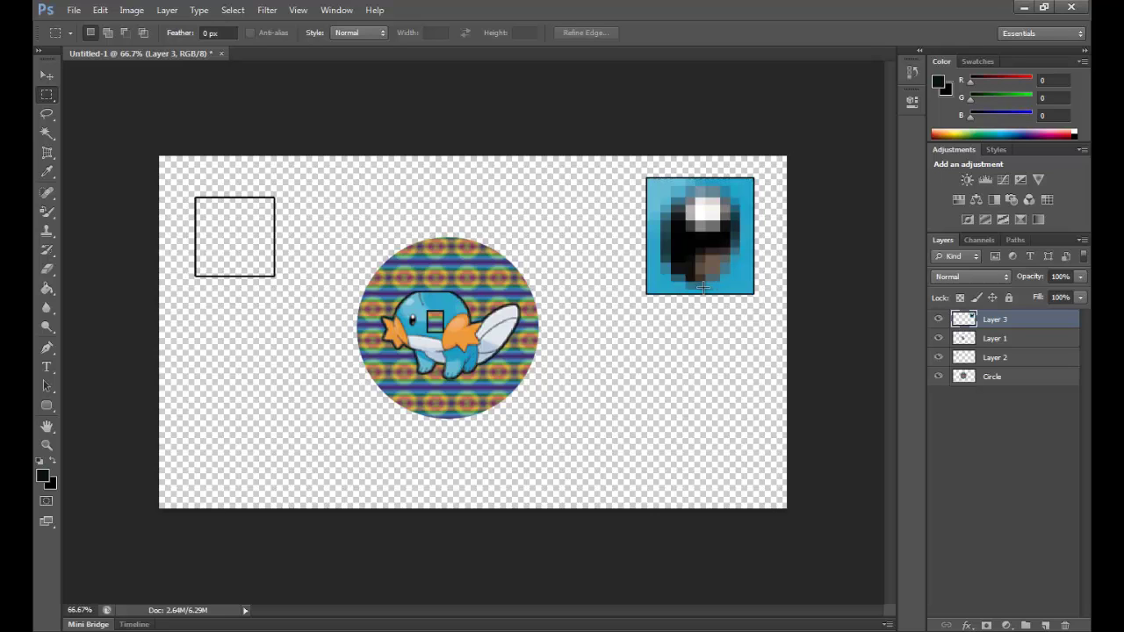
left_click(100, 10)
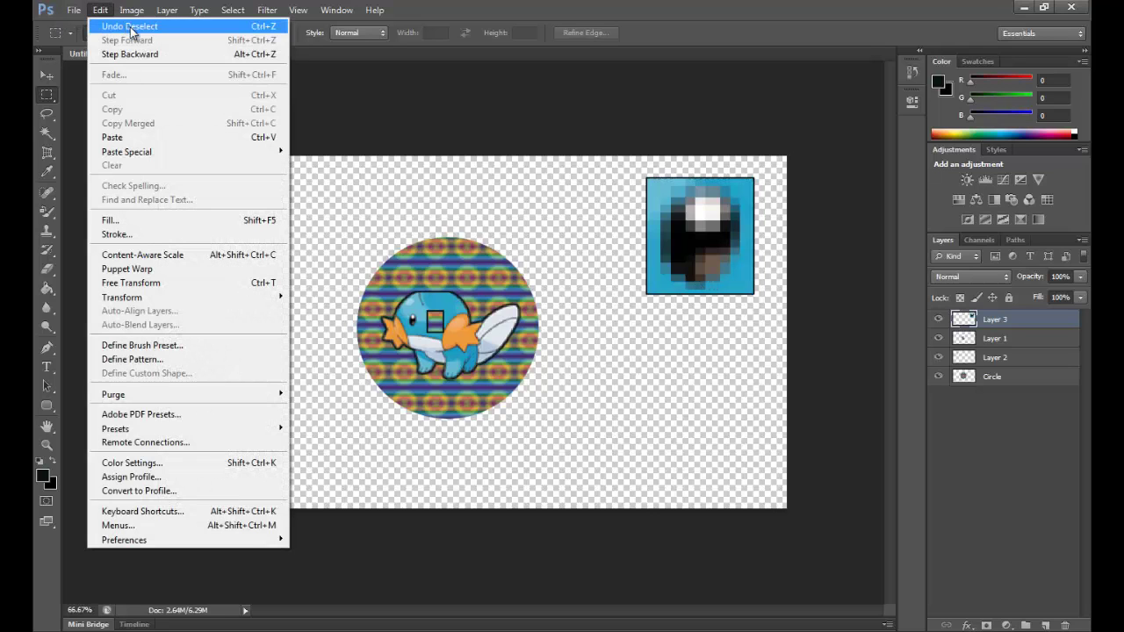
left_click(132, 27)
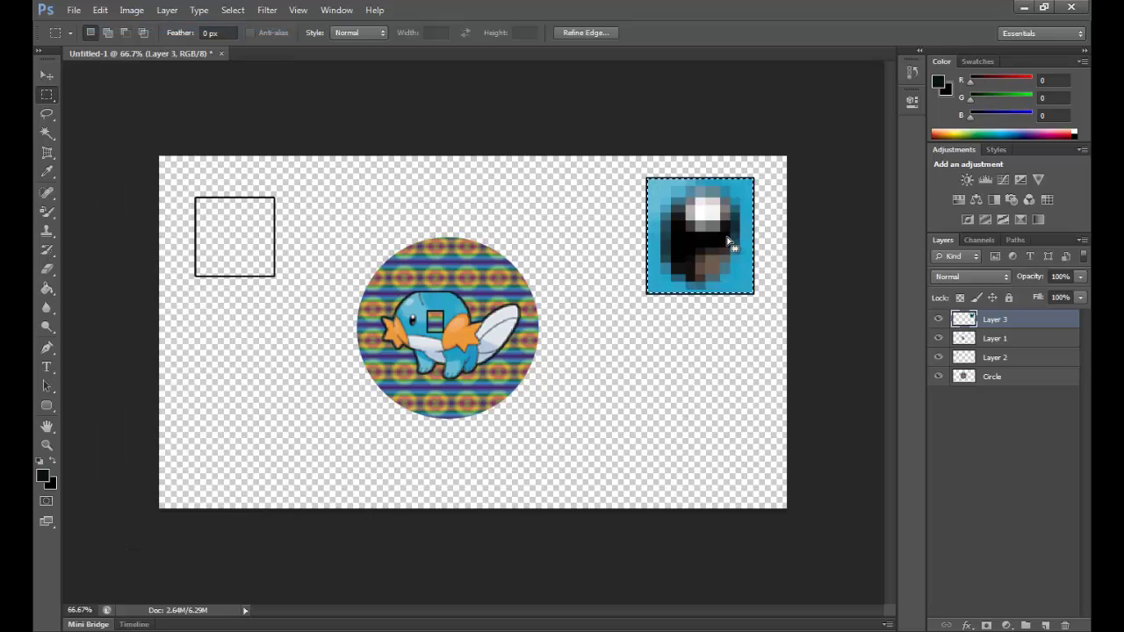
Move the selected eye slightly down and left with the Move tool, and undo the move
left_click(53, 82)
left_click_drag(711, 223, 702, 235)
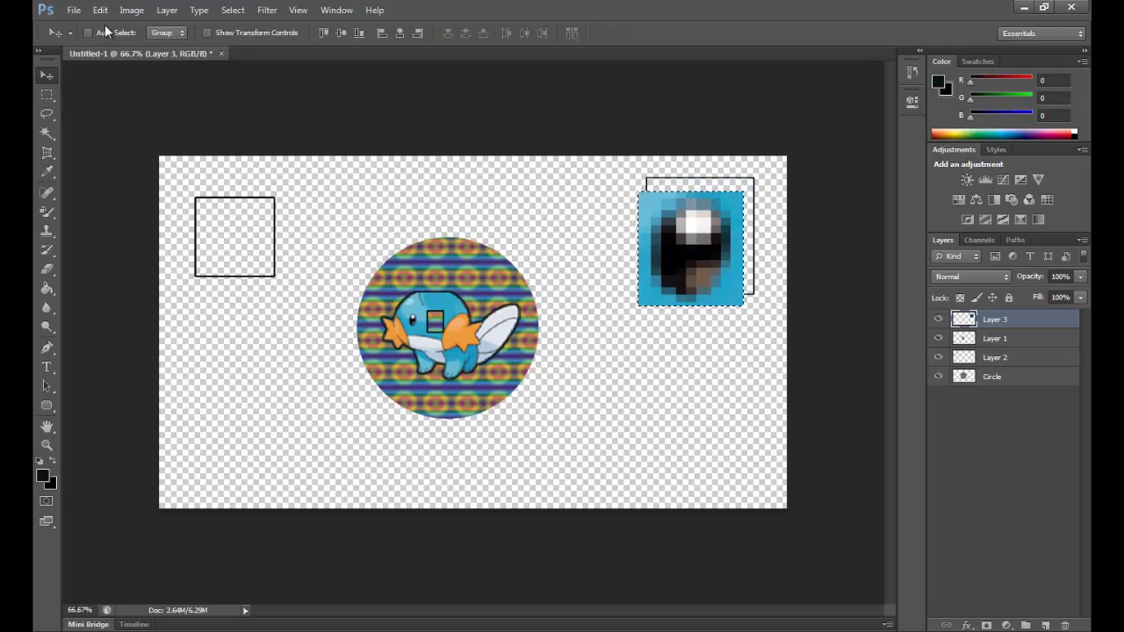
left_click(100, 9)
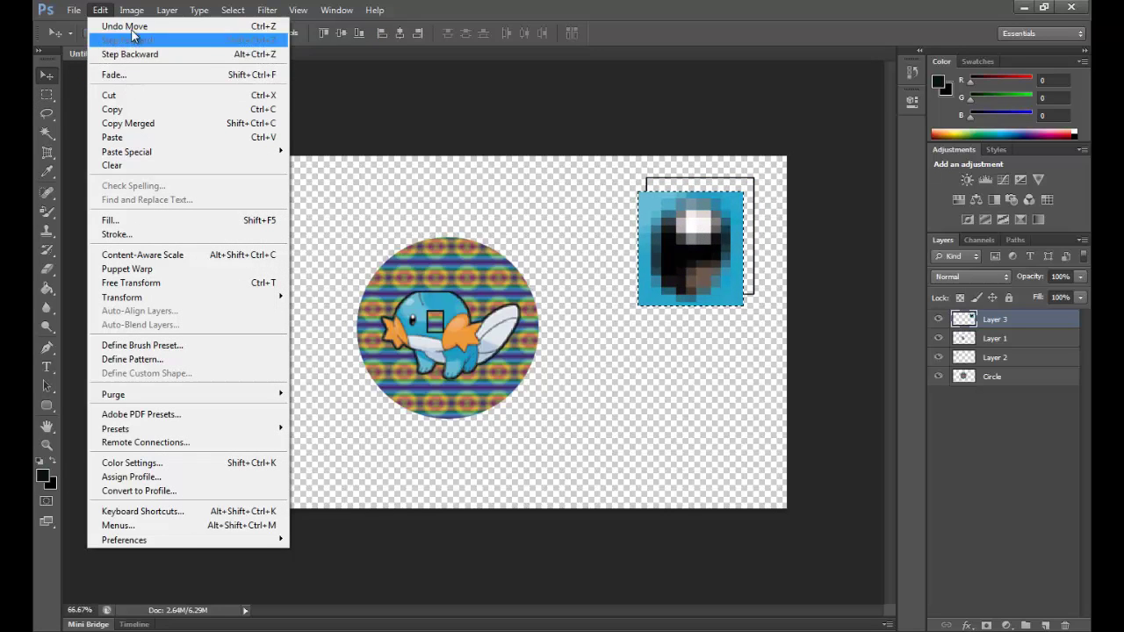
left_click(132, 25)
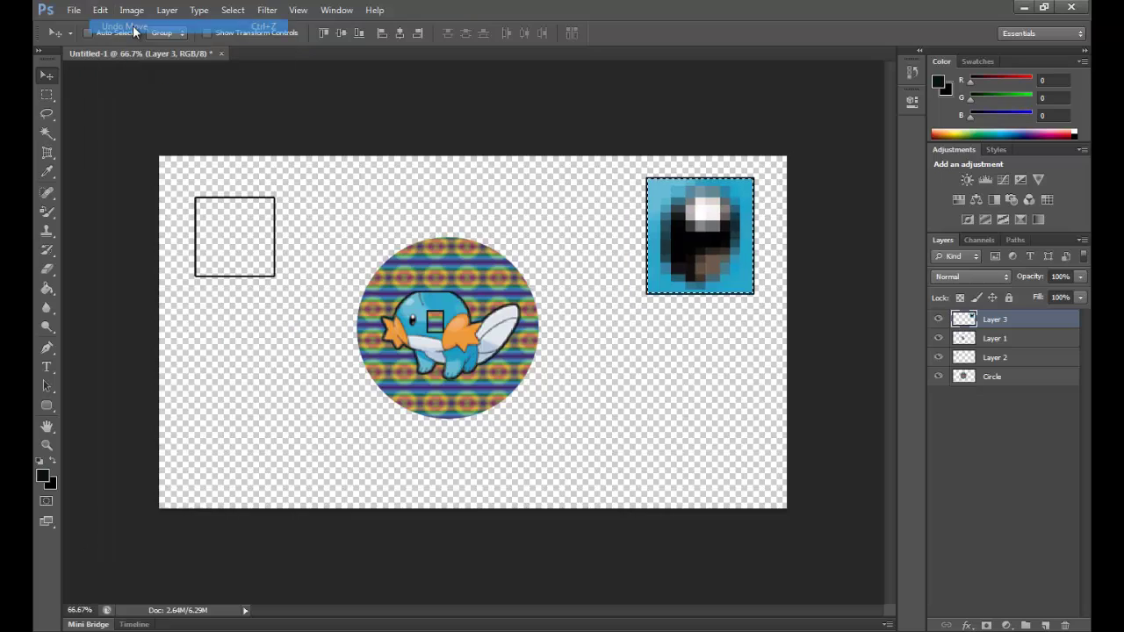
Select the large eye with a rectangular marquee and move it onto the lower right part of the patterned circle
left_click(46, 93)
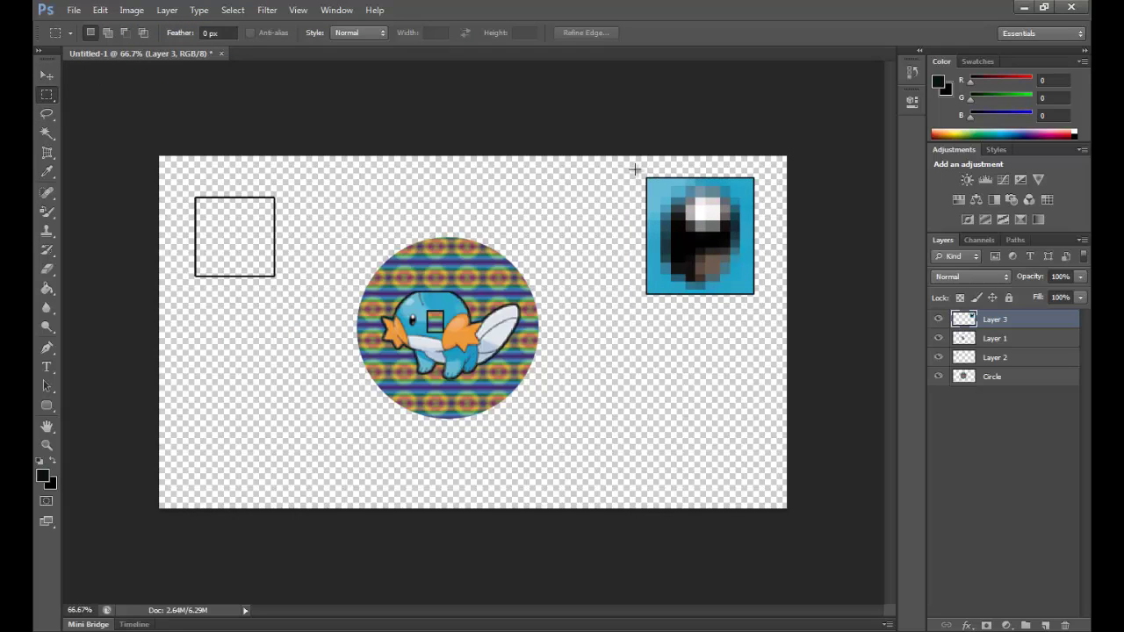
left_click_drag(637, 168, 763, 315)
left_click(47, 77)
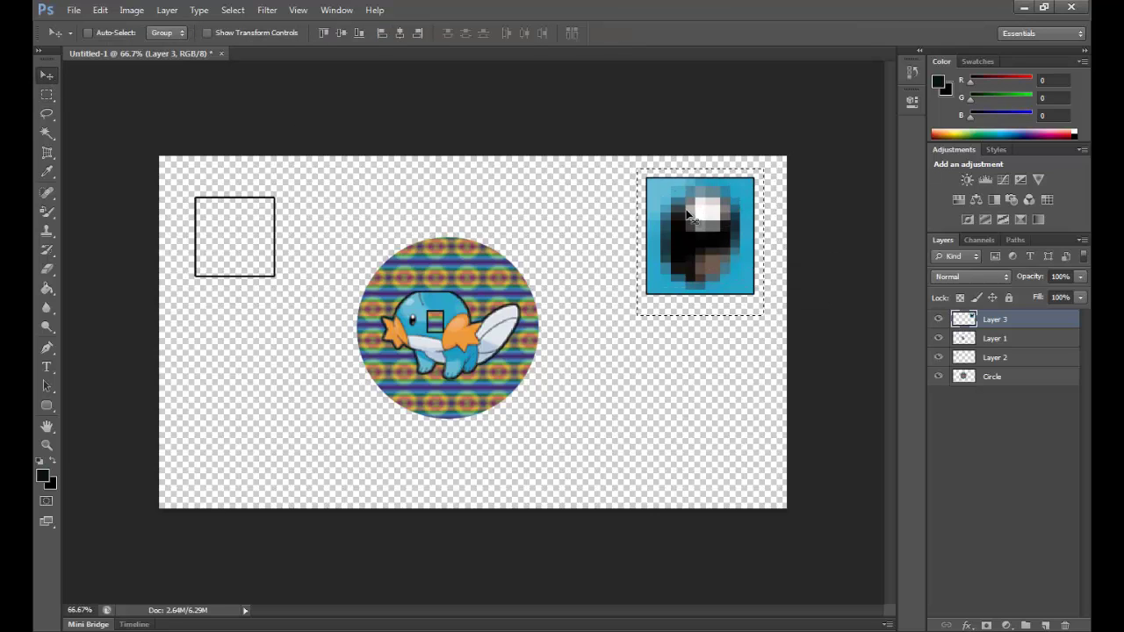
left_click_drag(679, 236, 481, 362)
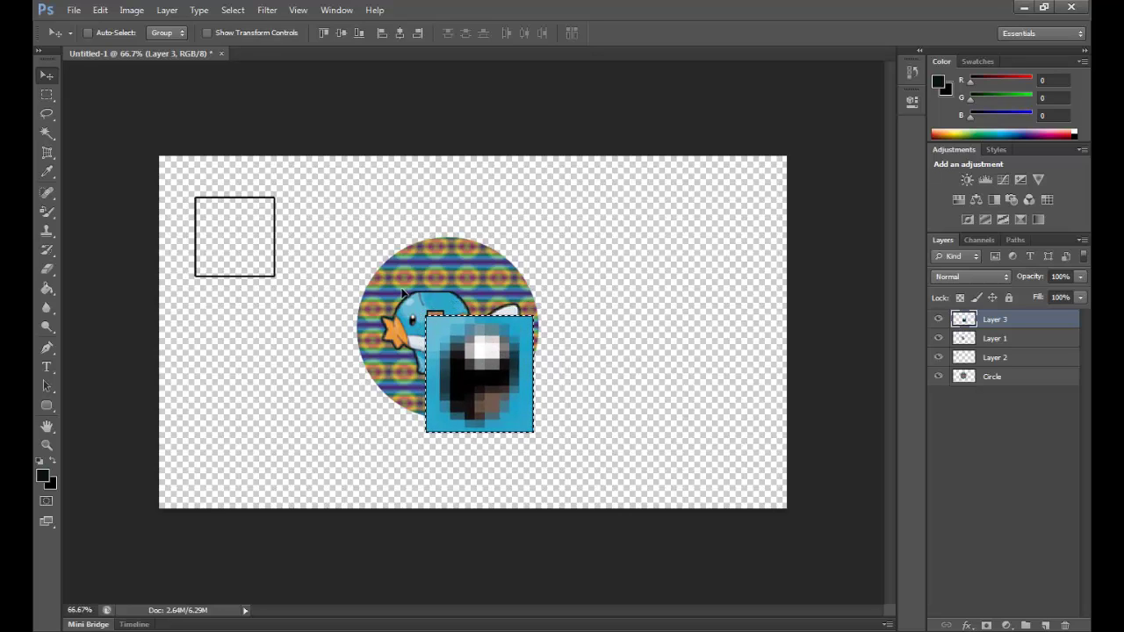
Fade the moved eye to 64% opacity with mode Normal
left_click(47, 93)
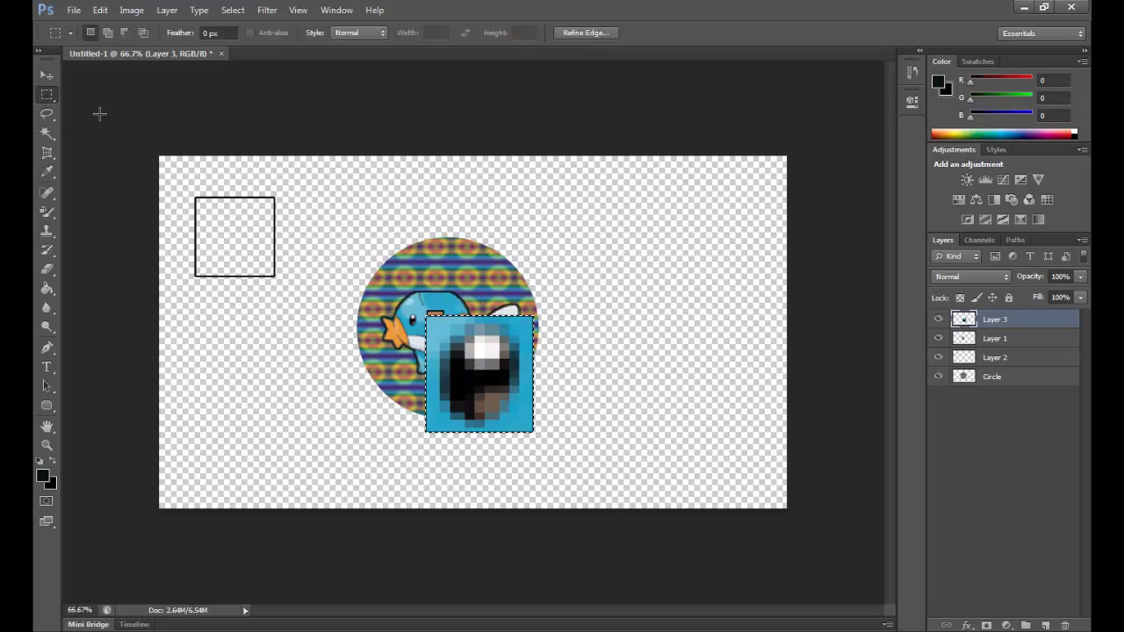
right_click(485, 377)
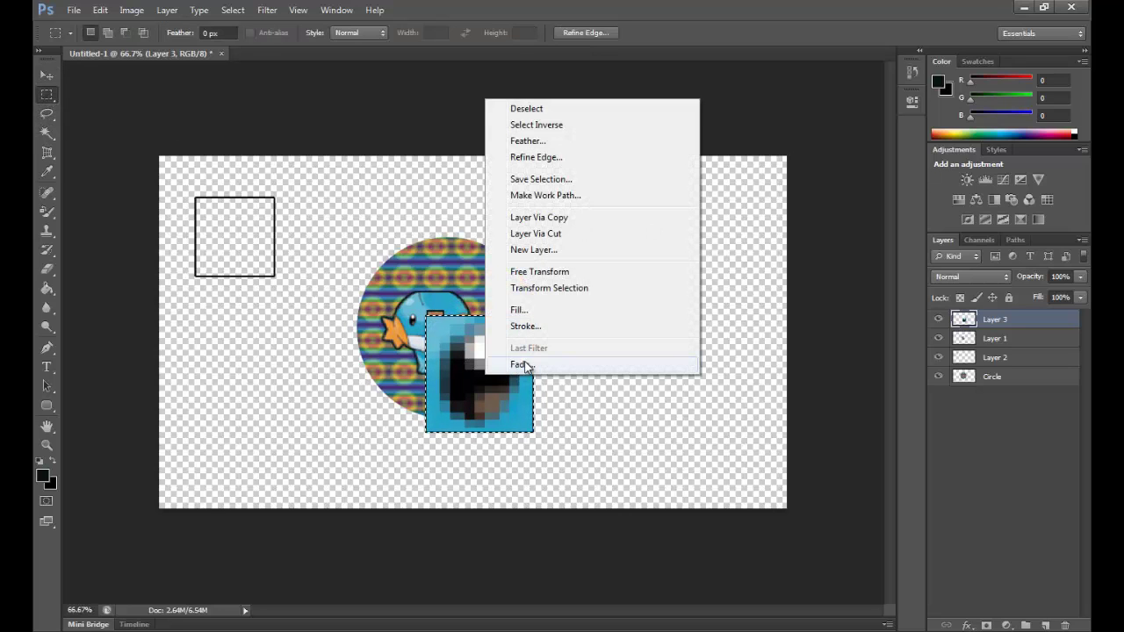
left_click(523, 364)
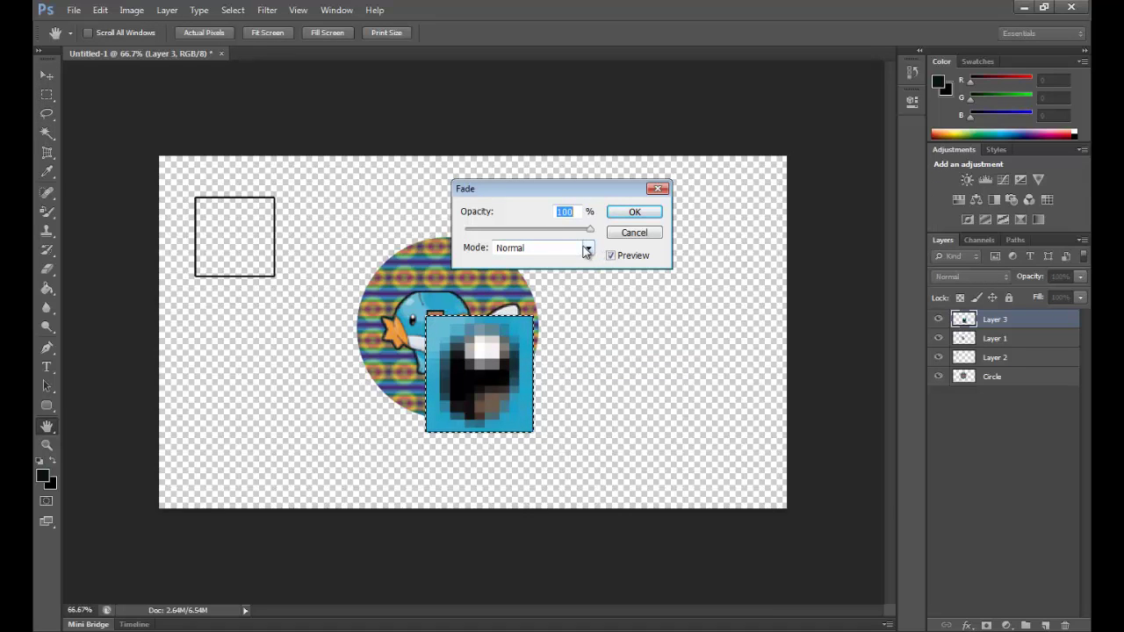
left_click_drag(591, 230, 539, 231)
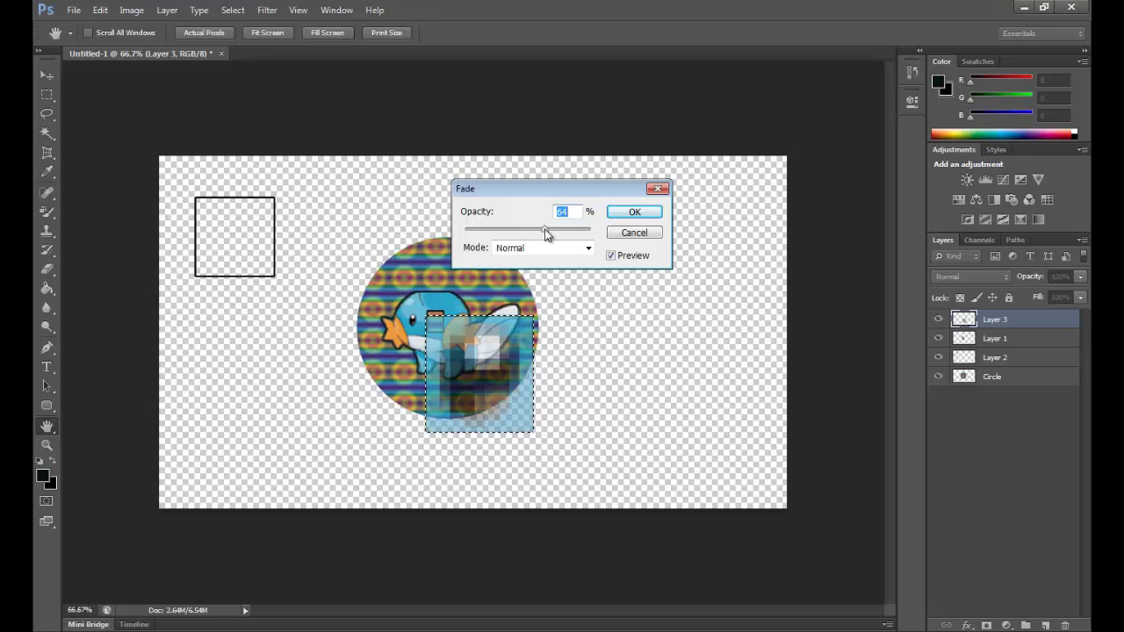
left_click(625, 213)
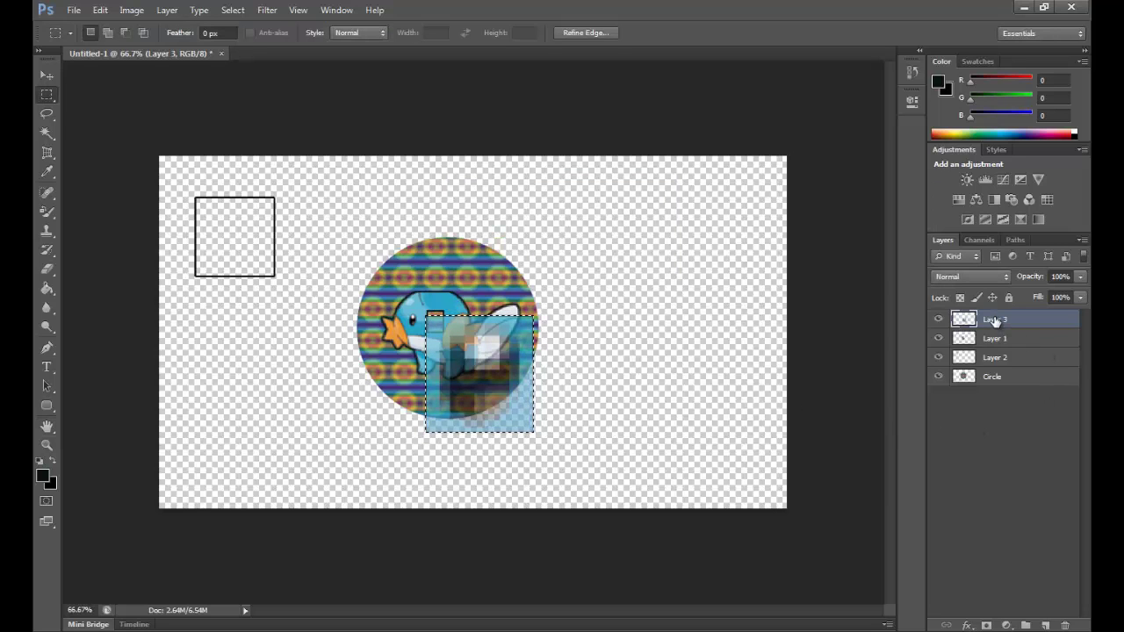
Reorder Layer 3 to sit directly below Layer 1 and deselect the eye
left_click_drag(995, 321, 996, 351)
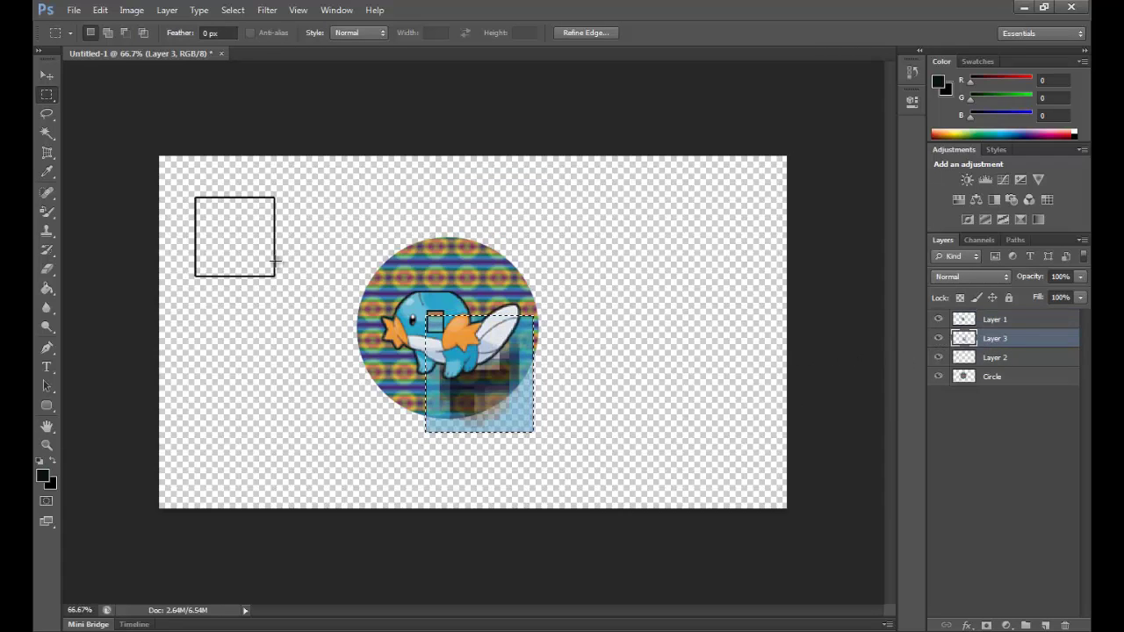
left_click(647, 356)
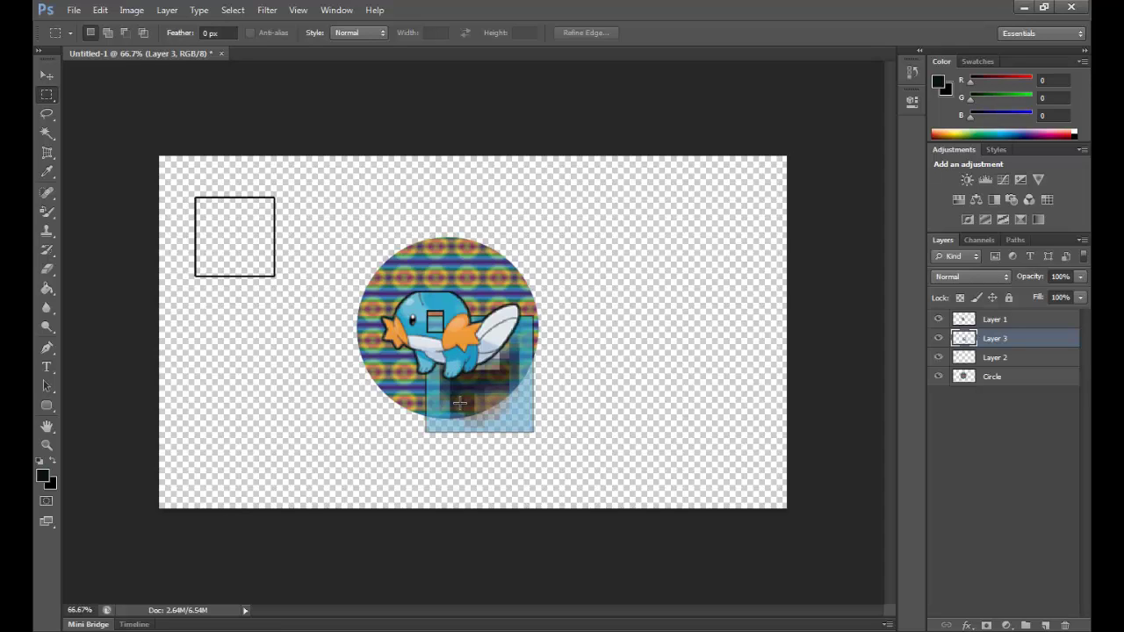
Select the patterned circle on the Circle layer with a rectangular marquee and snap the selection to its edges with a tiny Move tool shift
left_click(995, 380)
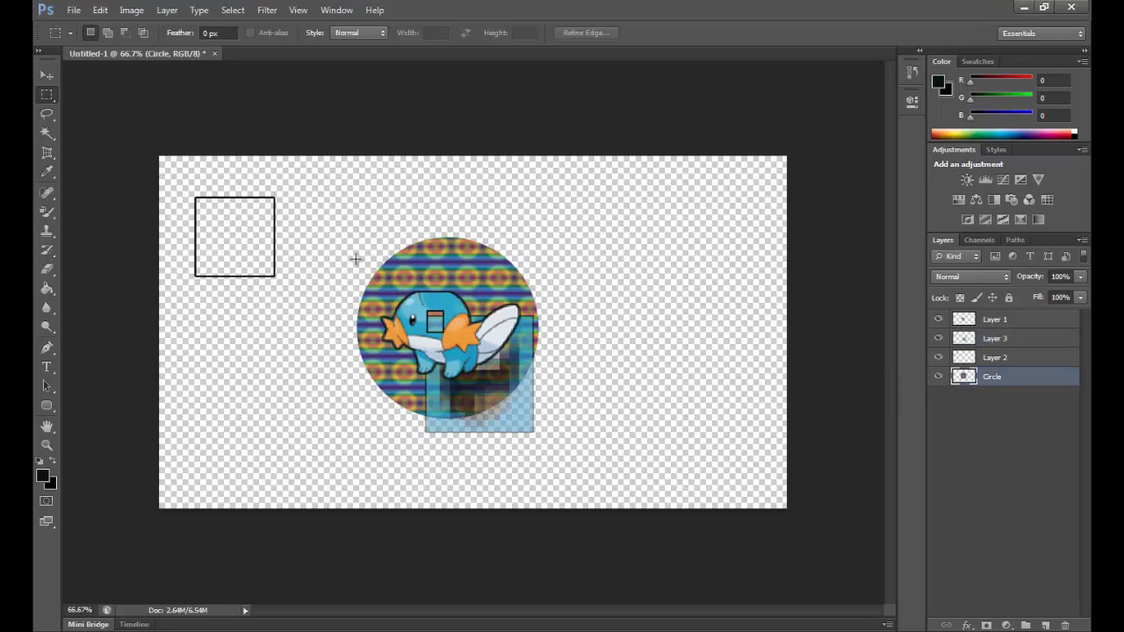
left_click_drag(334, 230, 572, 425)
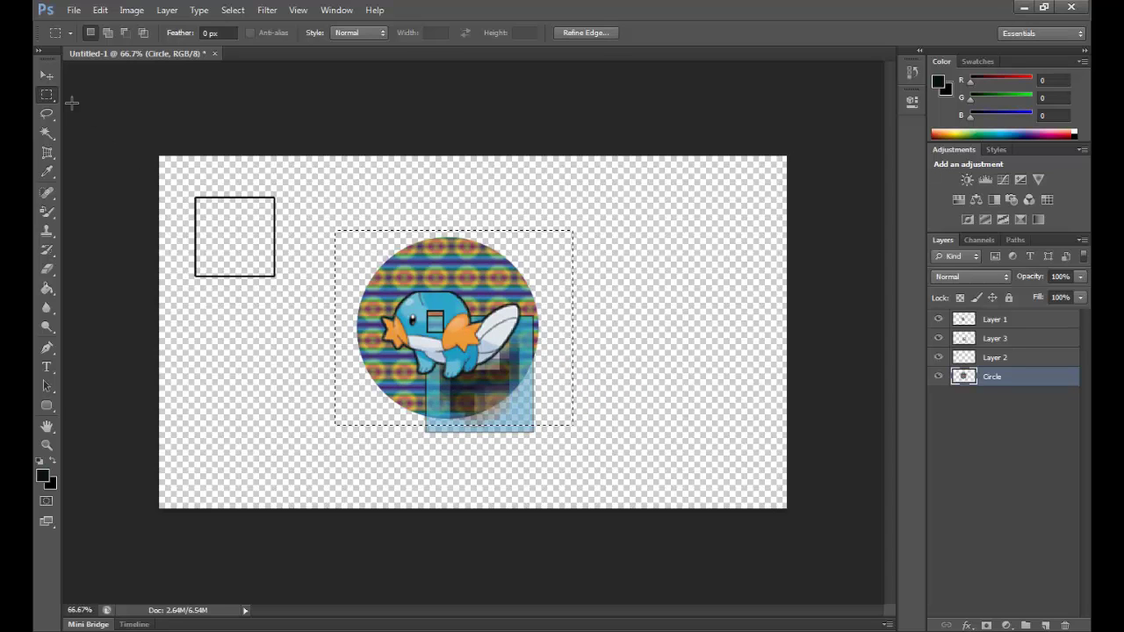
left_click(48, 77)
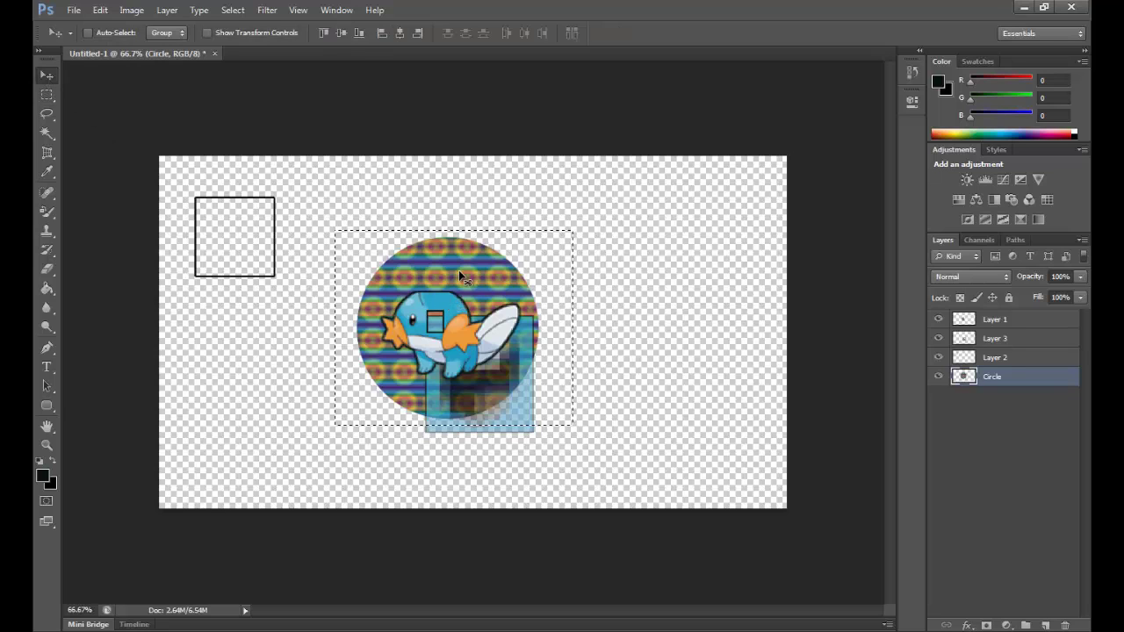
left_click_drag(458, 271, 456, 272)
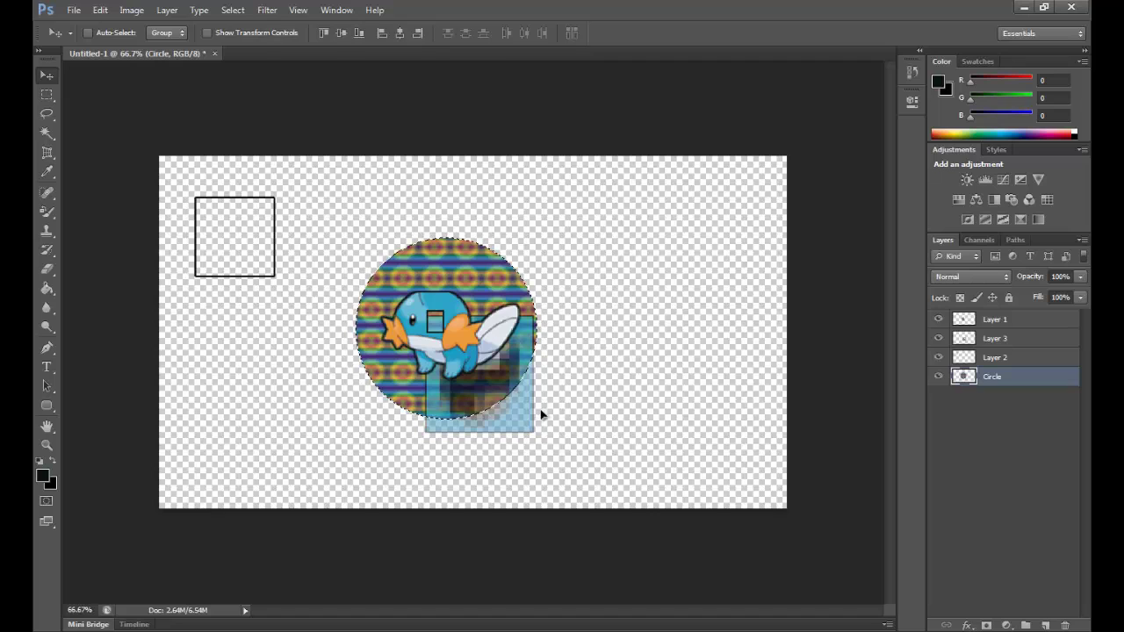
Try fading the Eraser edit on the selected circle to 60% opacity, and cancel the fade
left_click(51, 270)
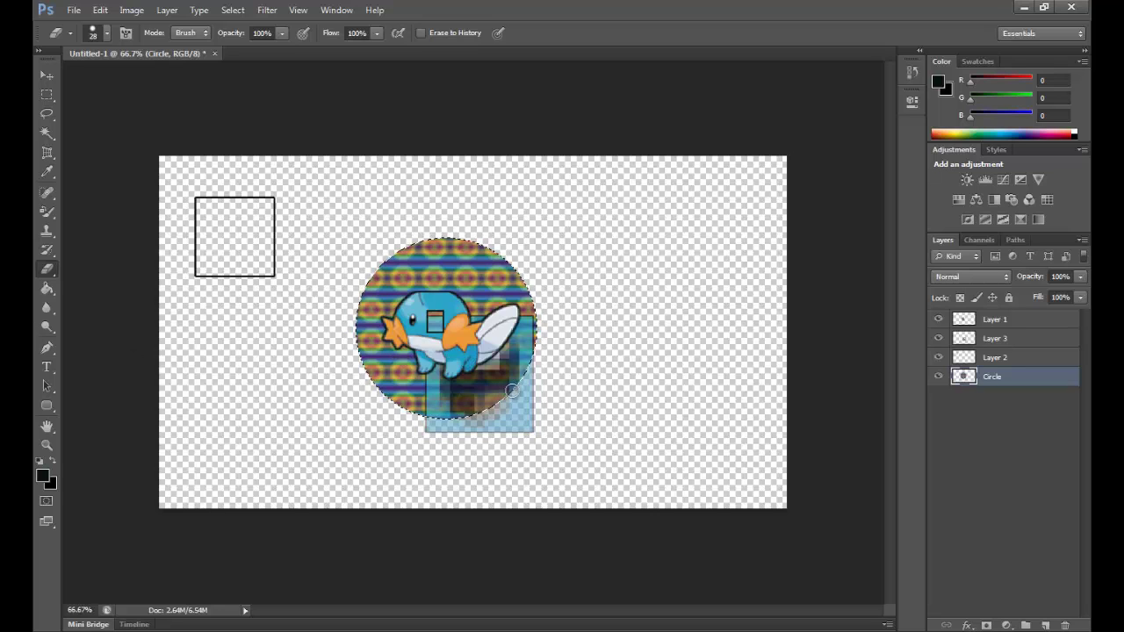
left_click(47, 94)
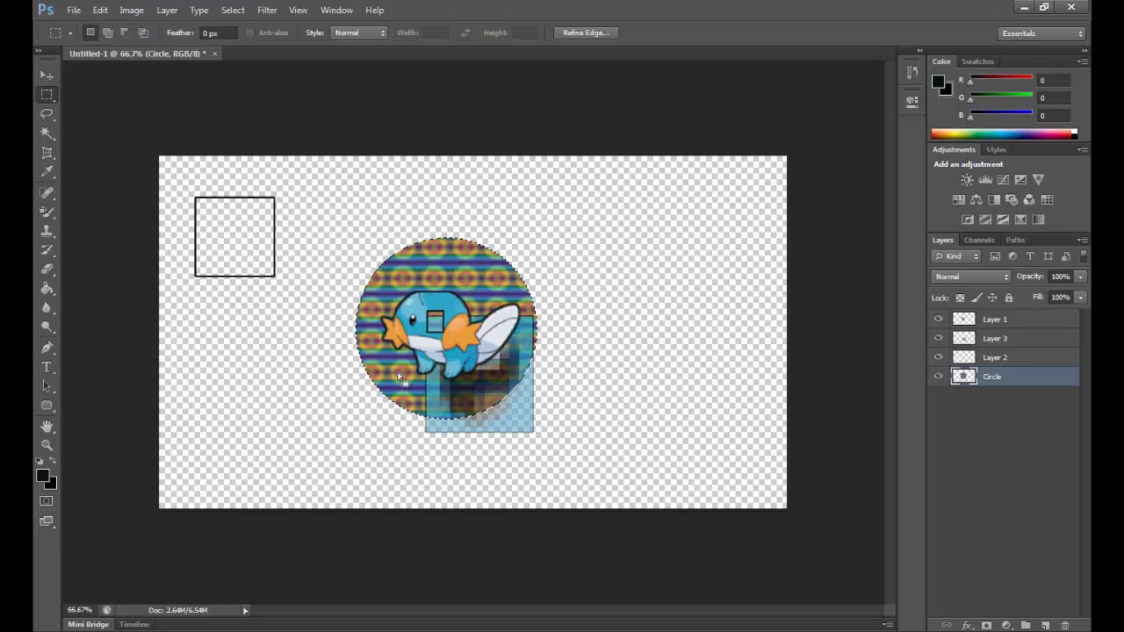
right_click(474, 376)
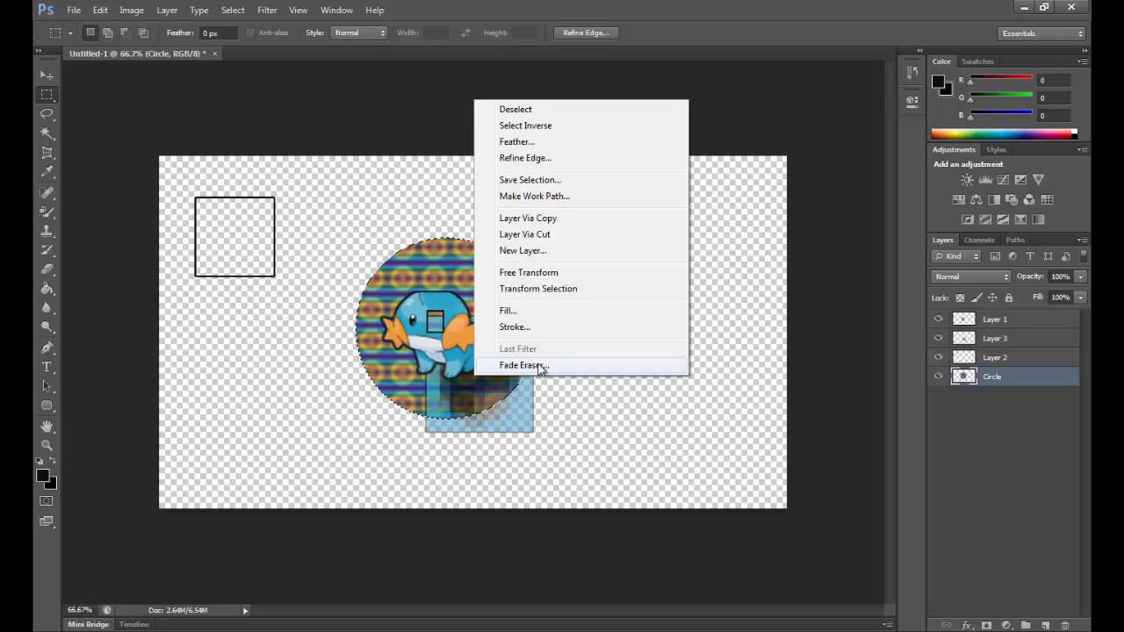
left_click(538, 368)
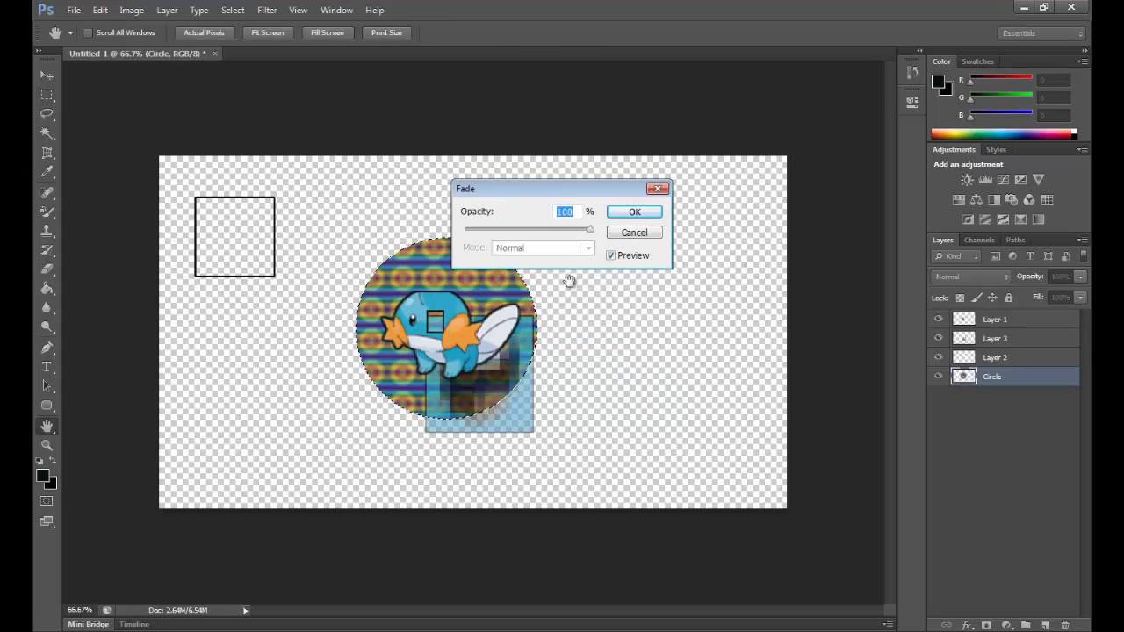
mouse_move(591, 231)
left_mouse_down()
mouse_move(542, 238)
mouse_move(572, 243)
left_mouse_up()
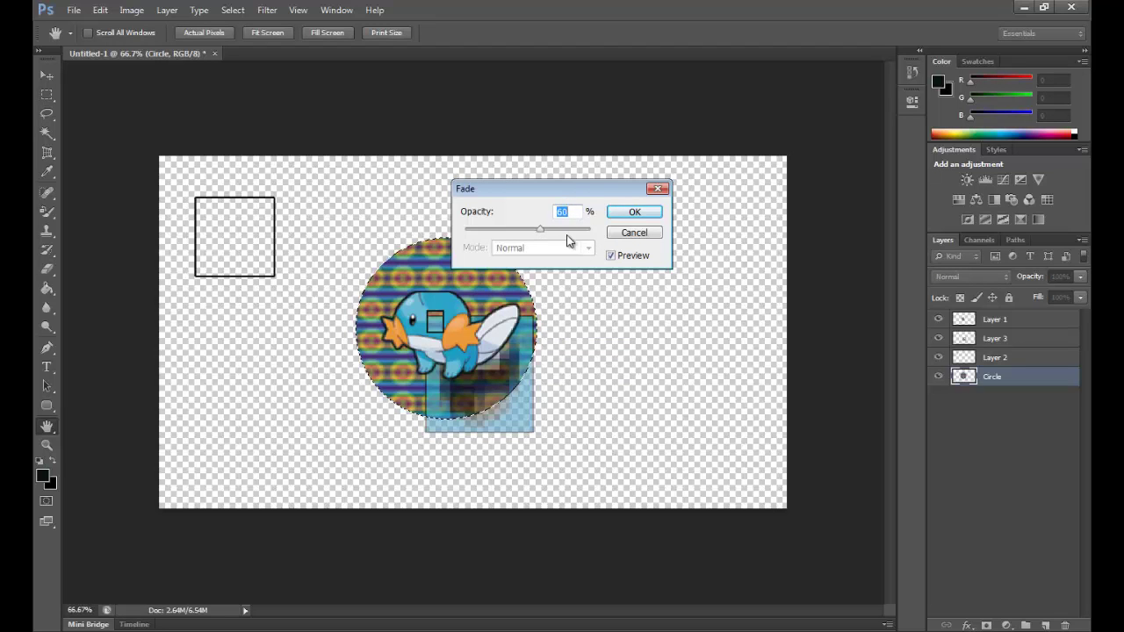
left_click(634, 233)
Copy the selected circle to a new layer with Layer Via Copy
right_click(472, 378)
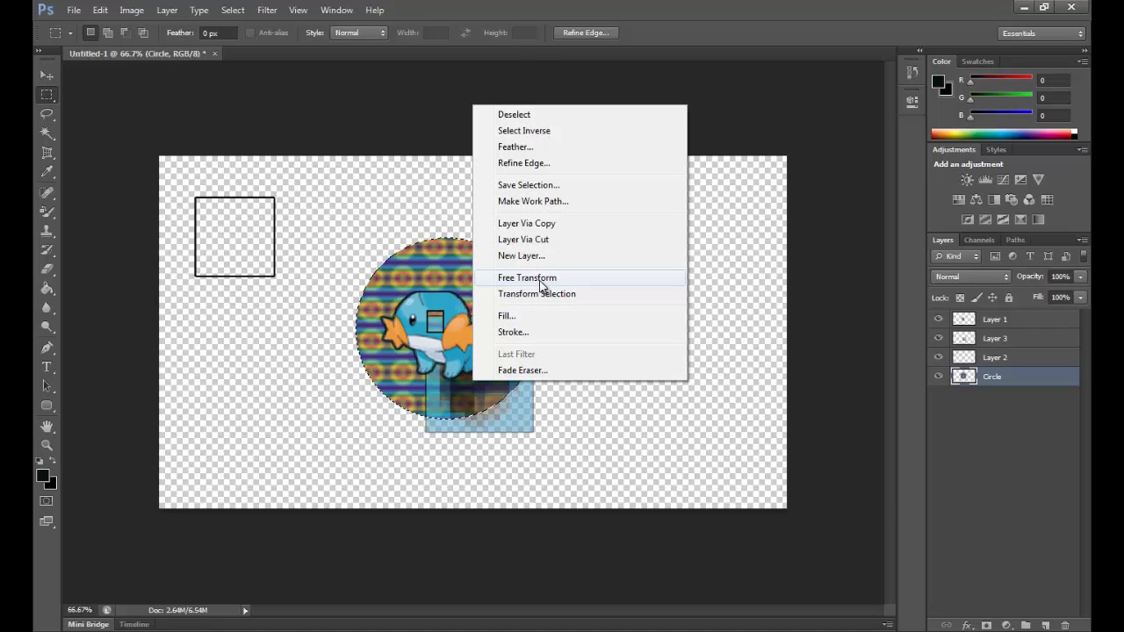
left_click(537, 225)
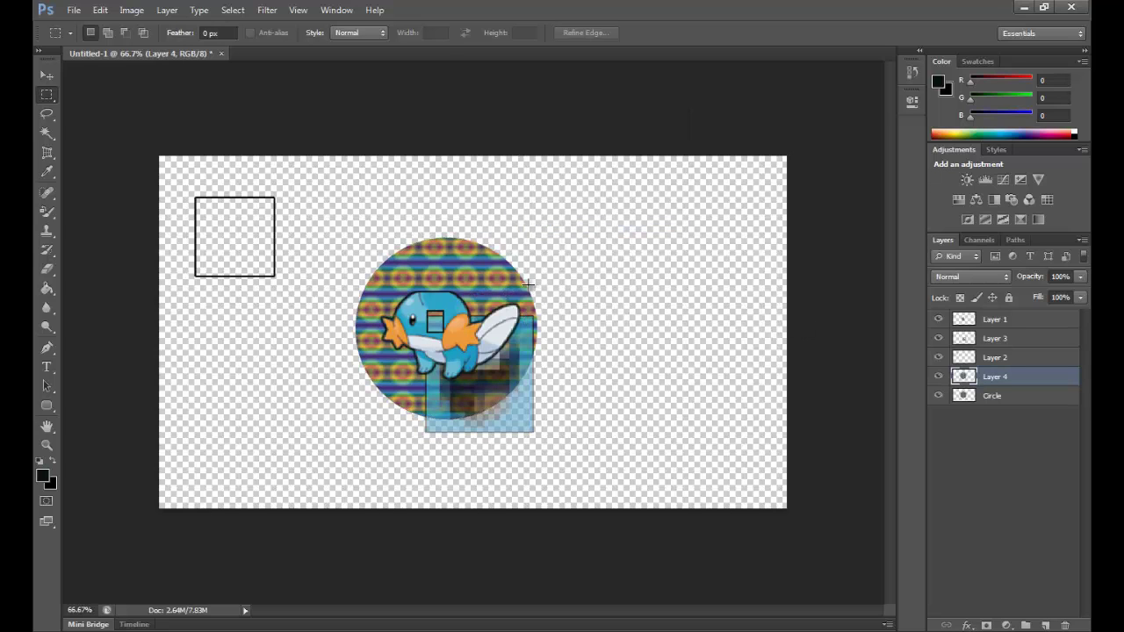
Move the copied circle on Layer 4 slightly with the Move tool, and undo the move
key("v")
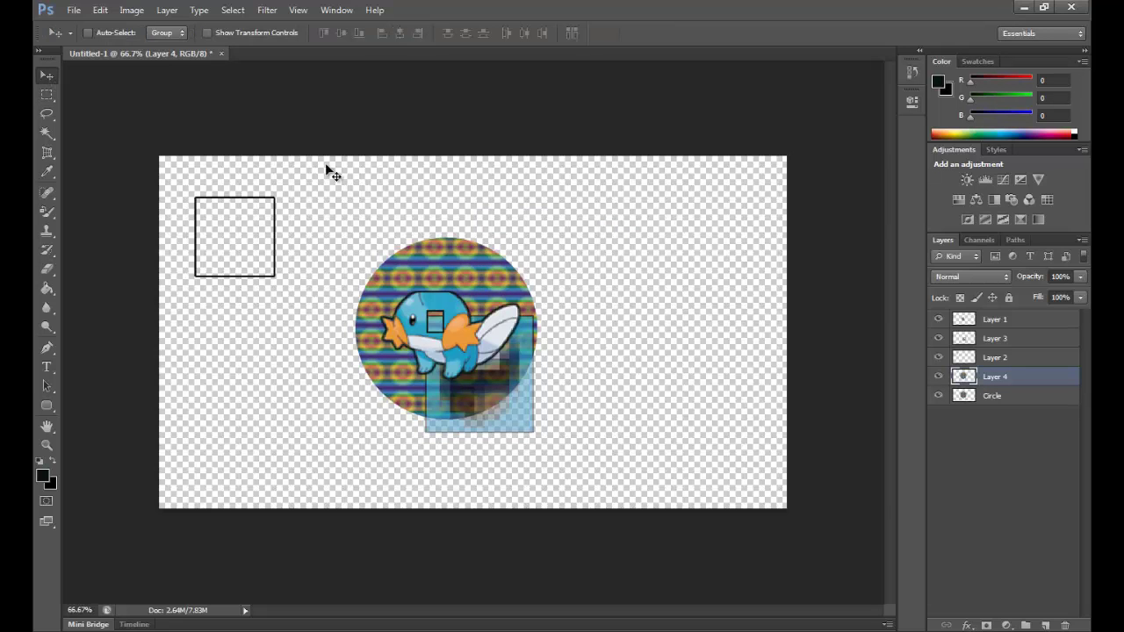
mouse_move(450, 264)
left_mouse_down()
mouse_move(630, 238)
mouse_move(463, 245)
mouse_move(457, 270)
left_mouse_up()
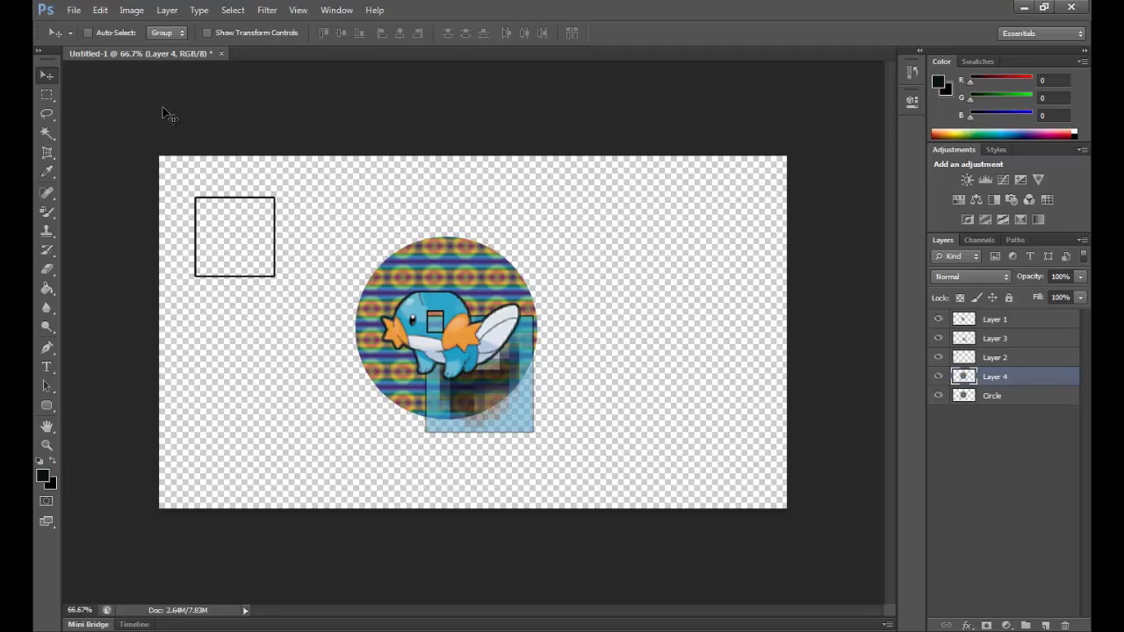
left_click(99, 9)
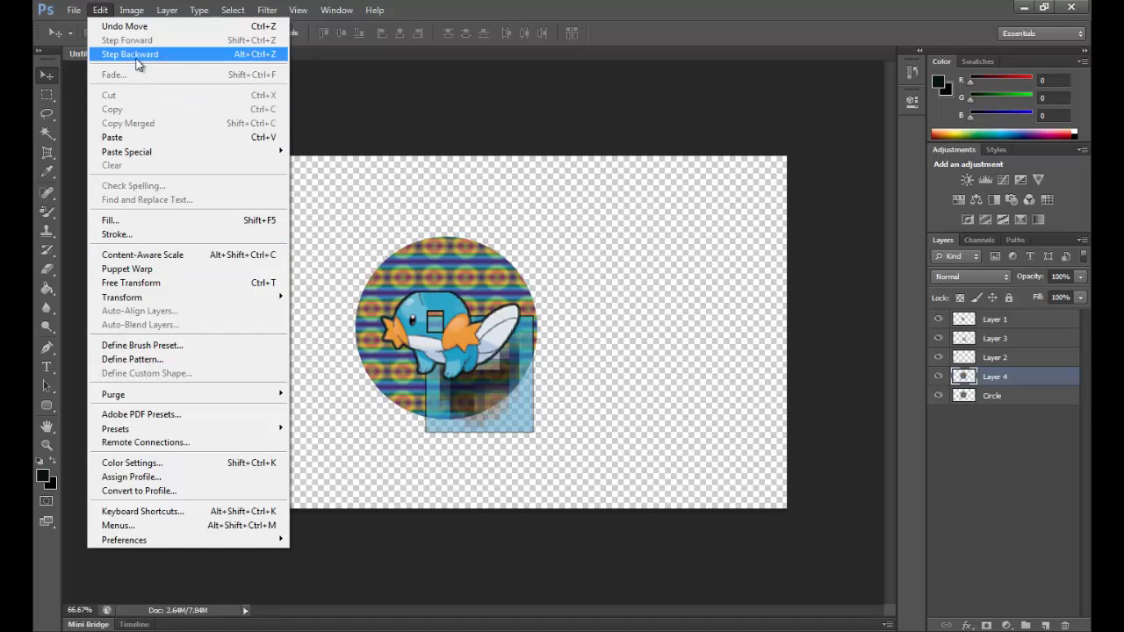
left_click(140, 29)
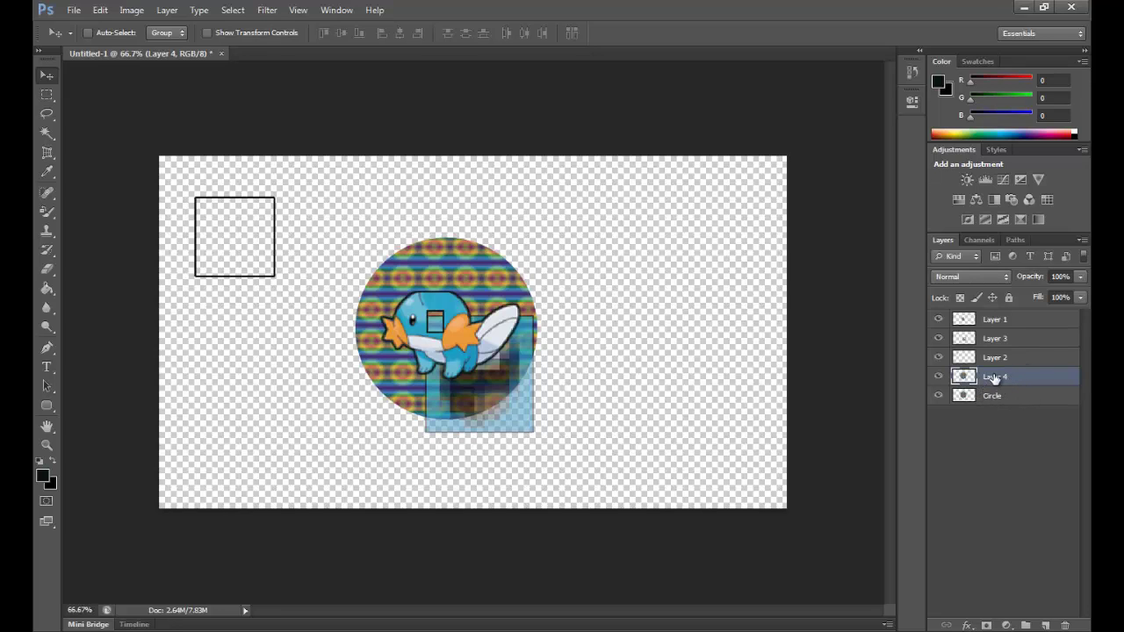
Load the Mudkip's pixels on Layer 1 as a selection, and replace it with a selection of Layer 3's pixels
left_click(999, 326)
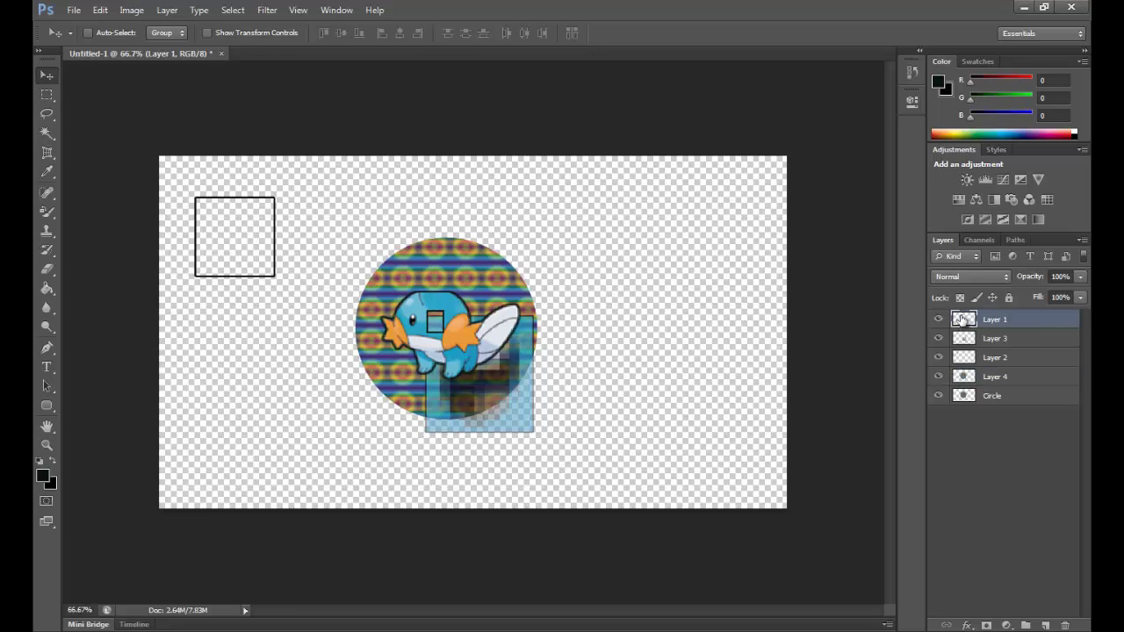
right_click(963, 322)
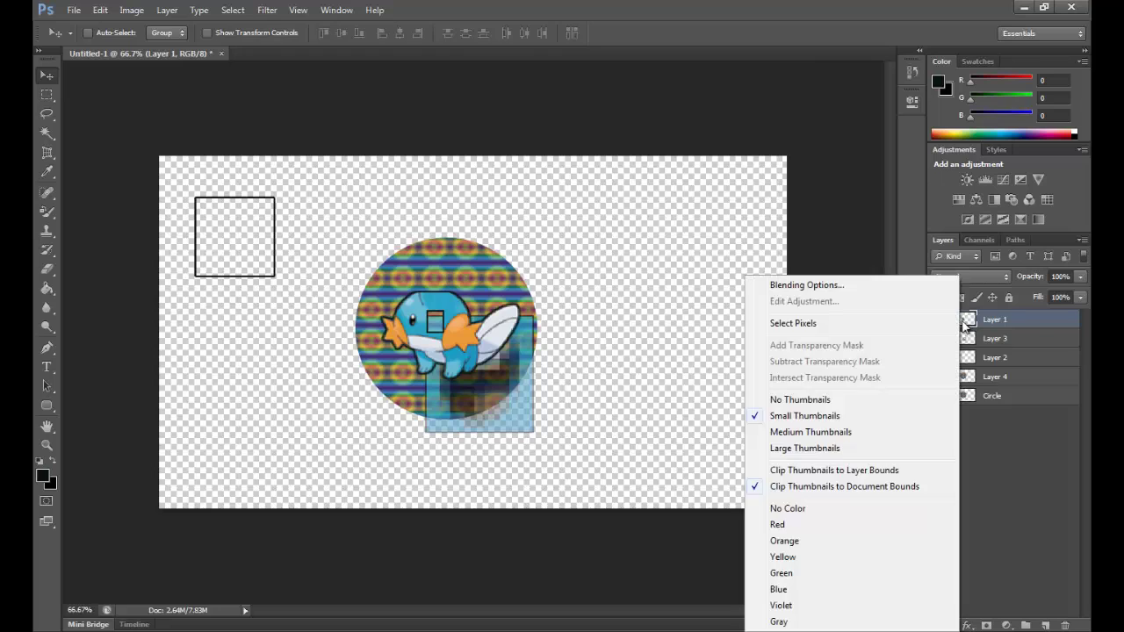
key("Escape")
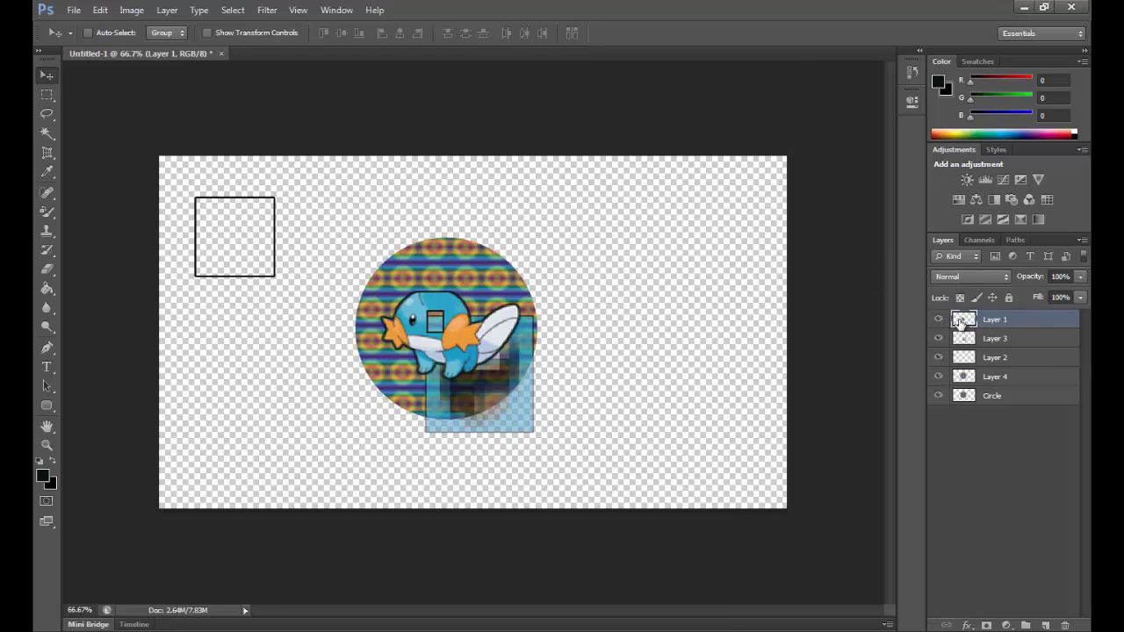
left_click(962, 323, "ctrl")
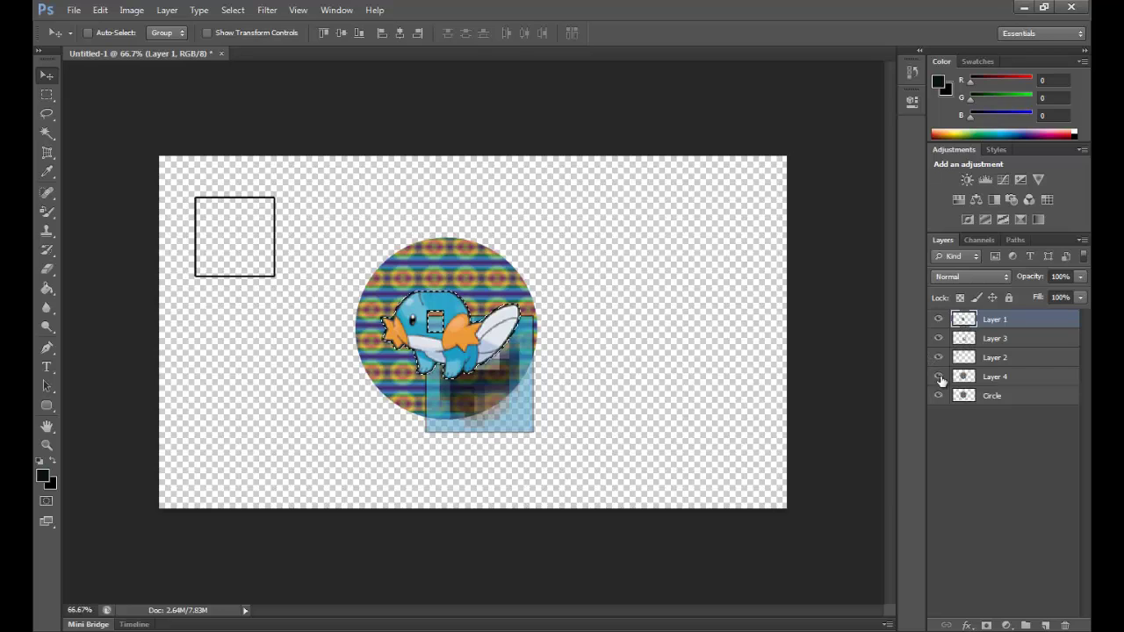
left_click(995, 441)
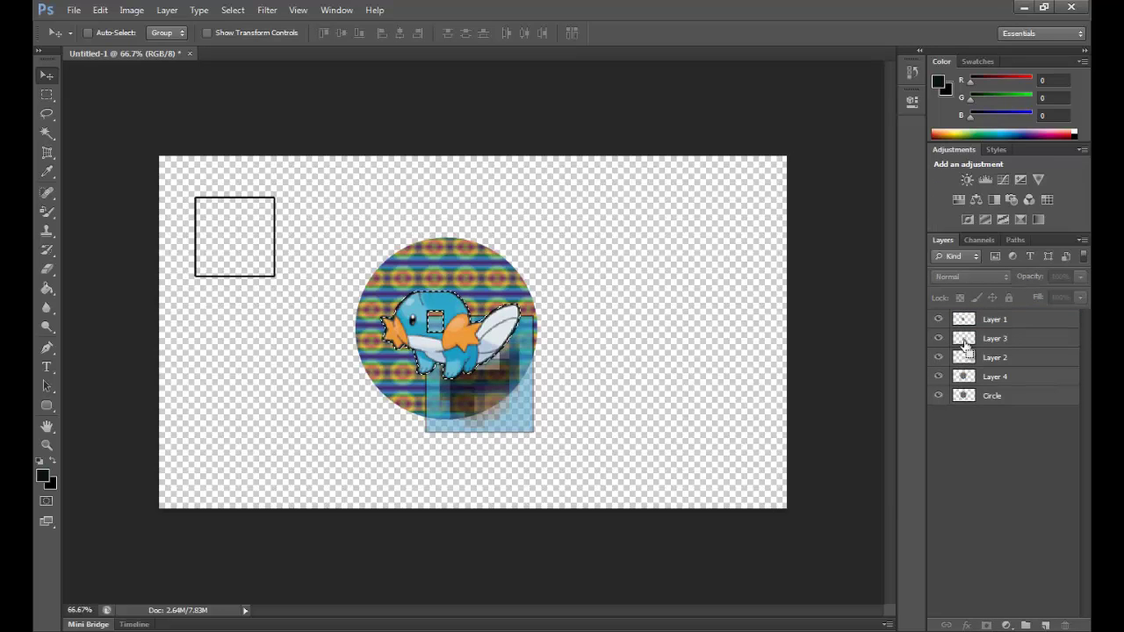
left_click(965, 345, "ctrl")
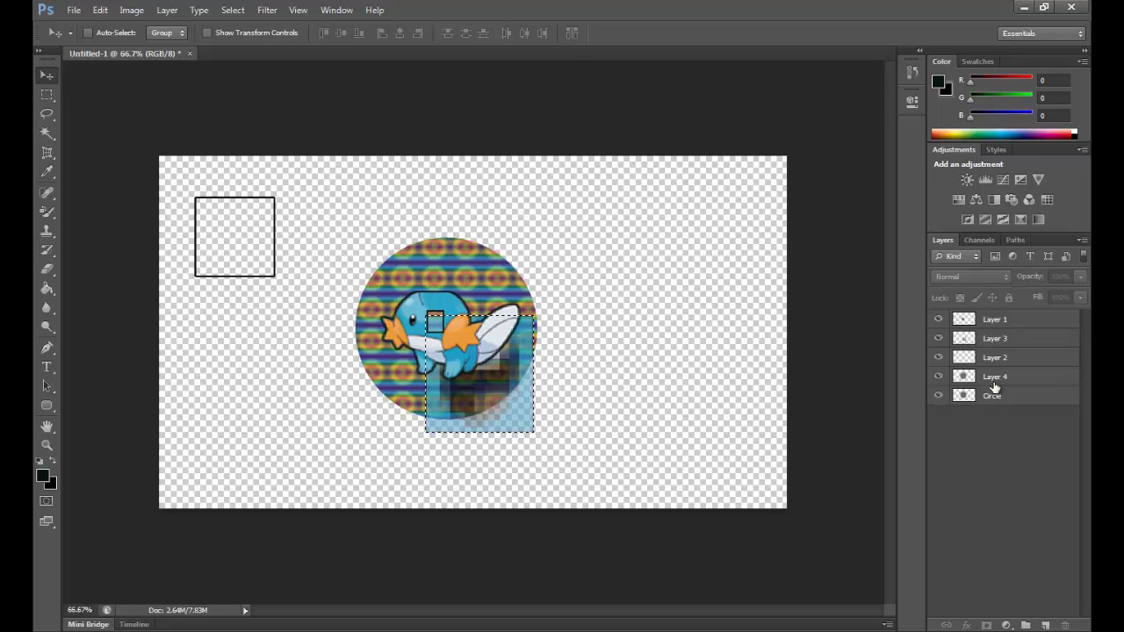
Move the Circle layer up in the layer order to sit directly below Layer 3
left_click_drag(993, 398, 993, 360)
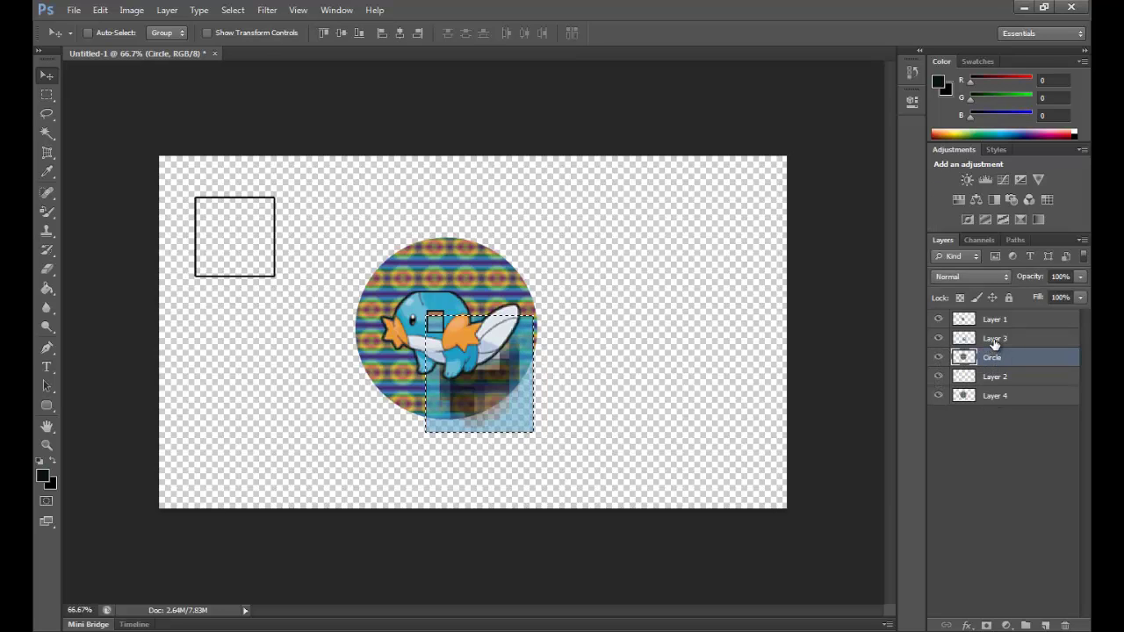
right_click(994, 343)
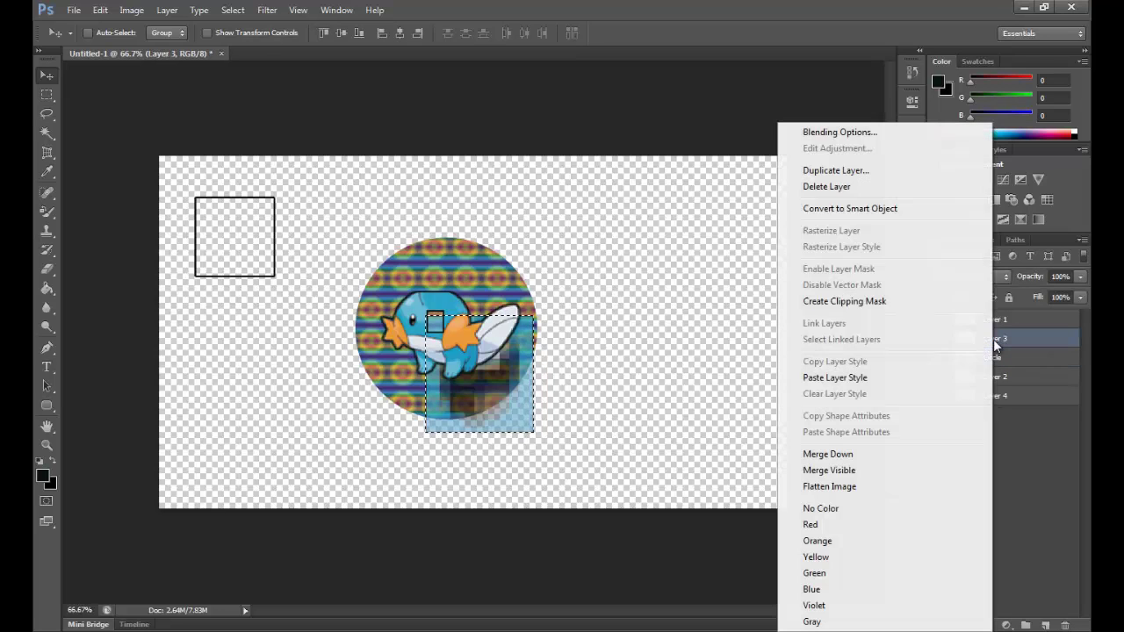
left_click(1038, 410)
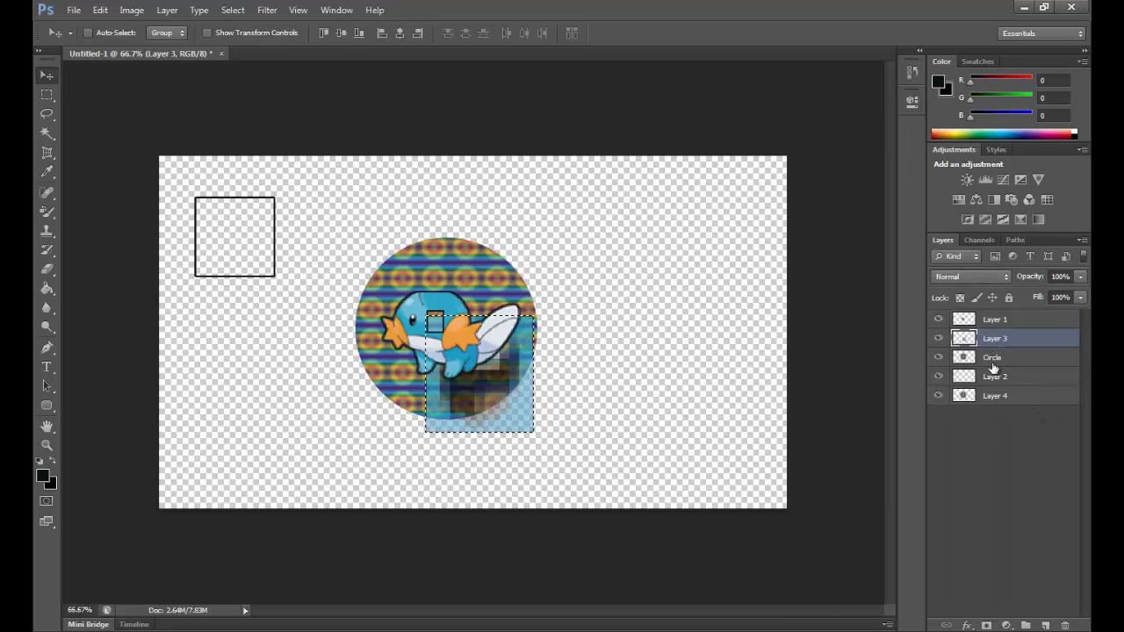
Link Layer 3 with the Circle layer, and undo the linking
left_click(993, 360, "shift")
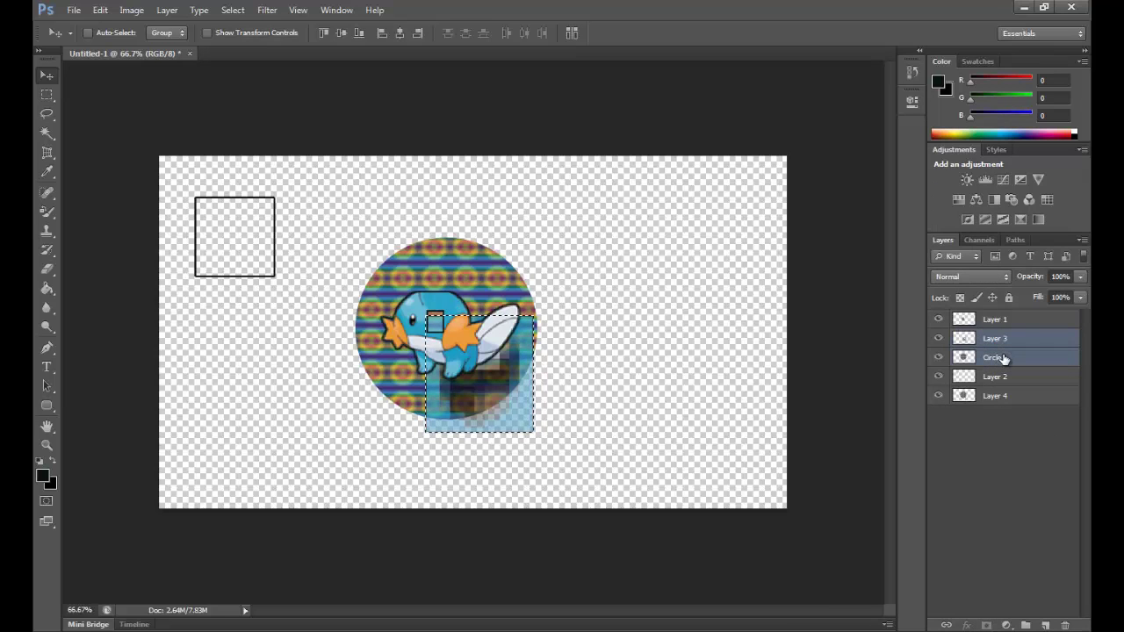
right_click(992, 358)
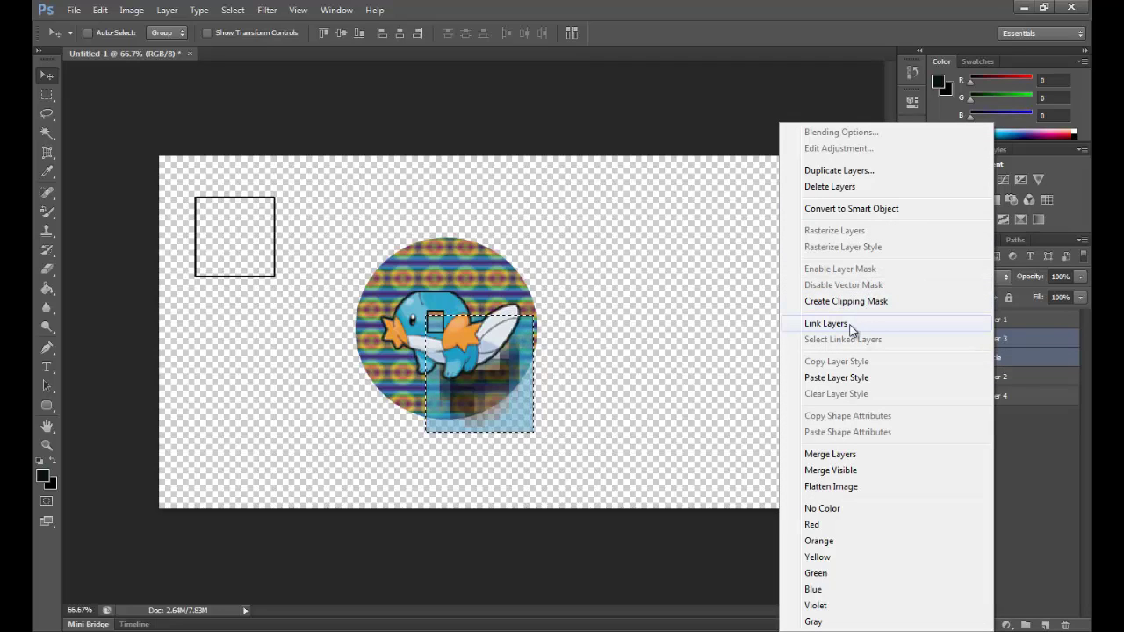
left_click(817, 324)
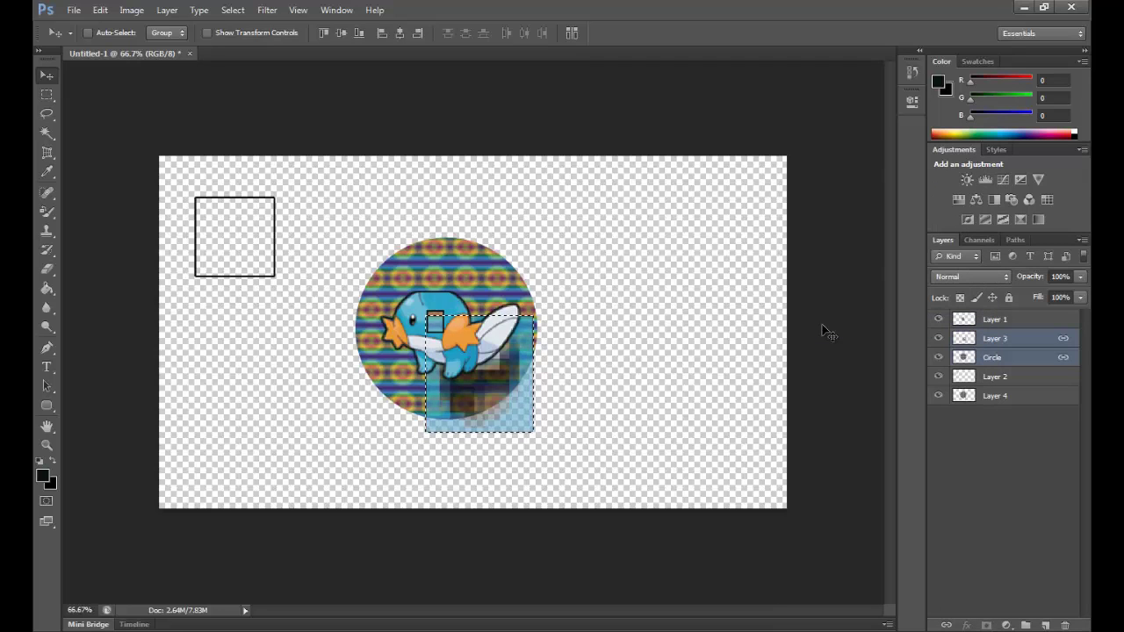
left_click(1063, 361)
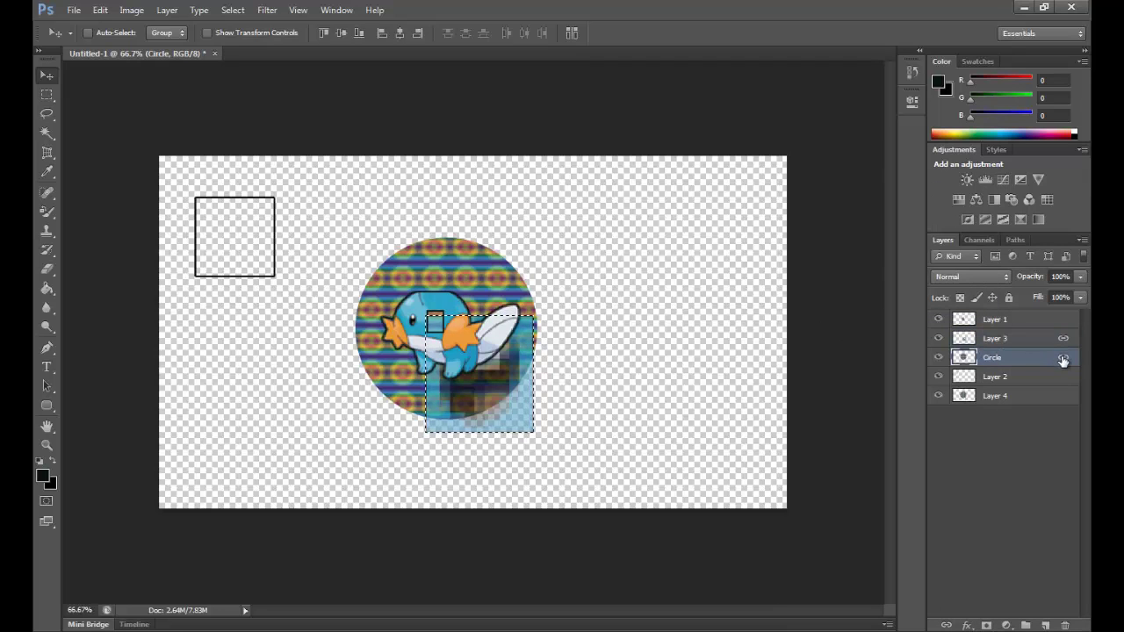
left_click(100, 10)
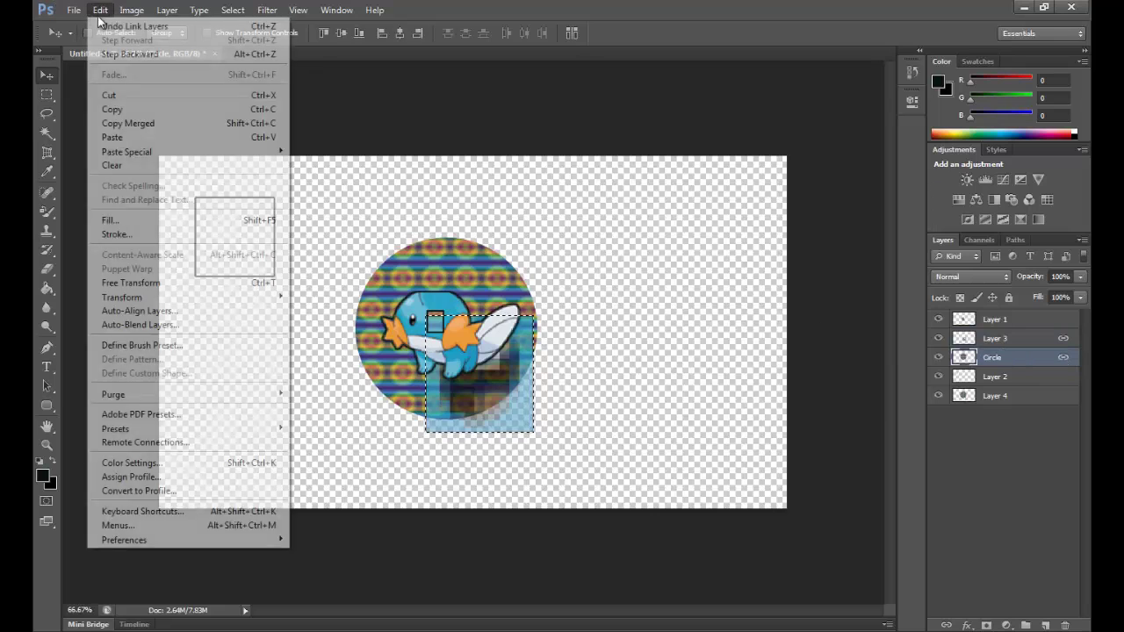
left_click(141, 28)
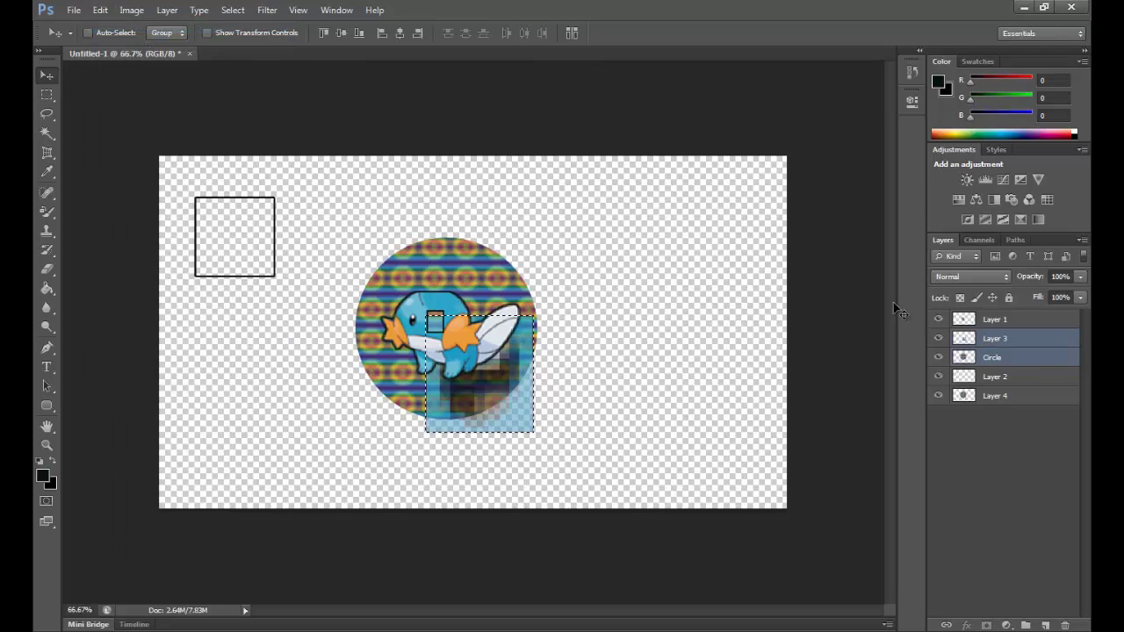
Merge Layer 3 down into the Circle layer
left_click(992, 358)
left_click(995, 339)
right_click(994, 338)
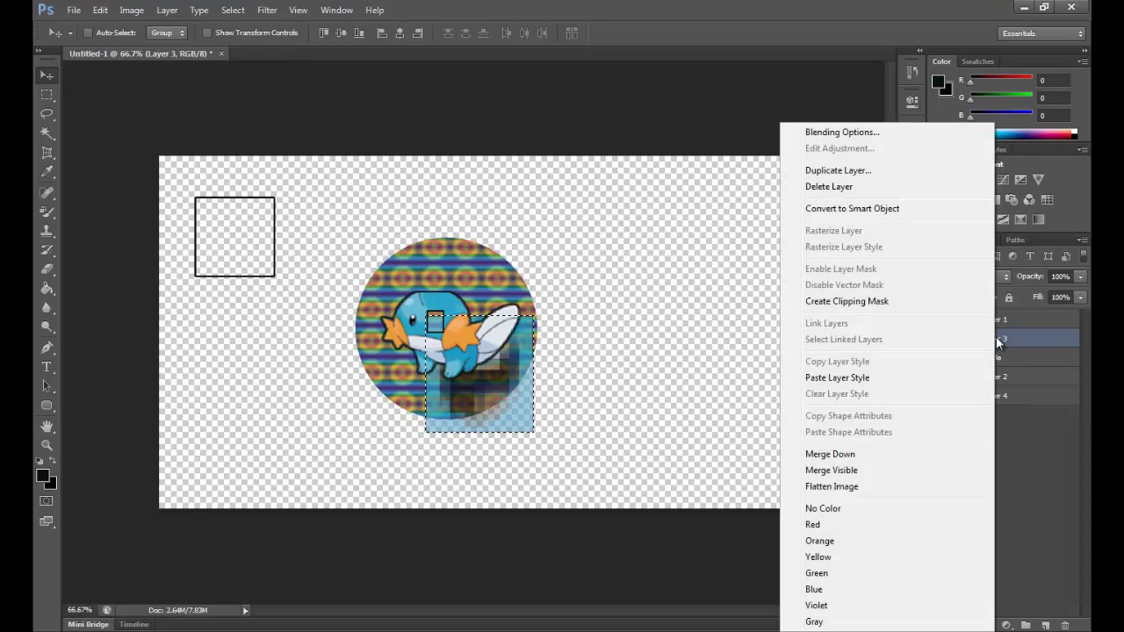
left_click(845, 455)
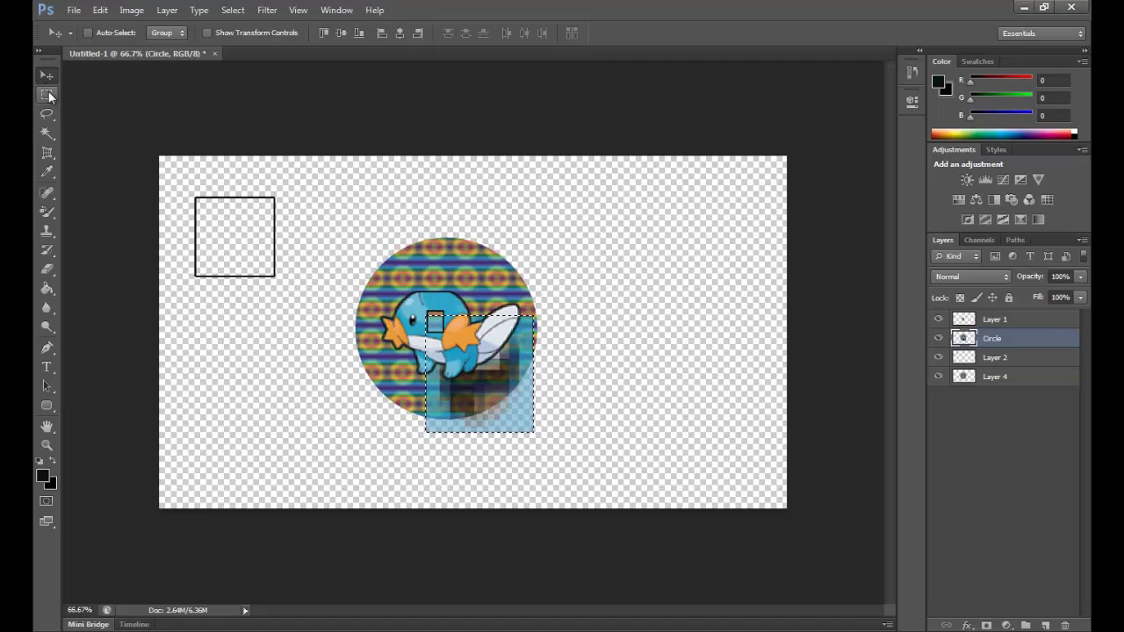
Load the merged Circle layer's pixels as a selection, and activate the Rectangular Marquee tool with no layer active
left_click(968, 343, "ctrl+shift")
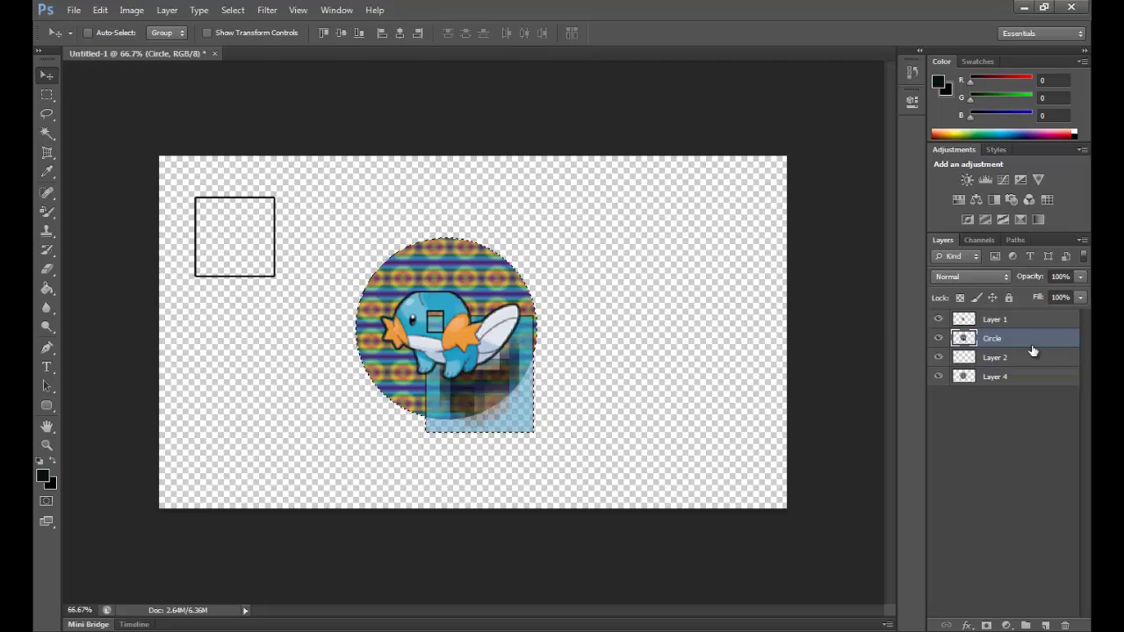
left_click(973, 419)
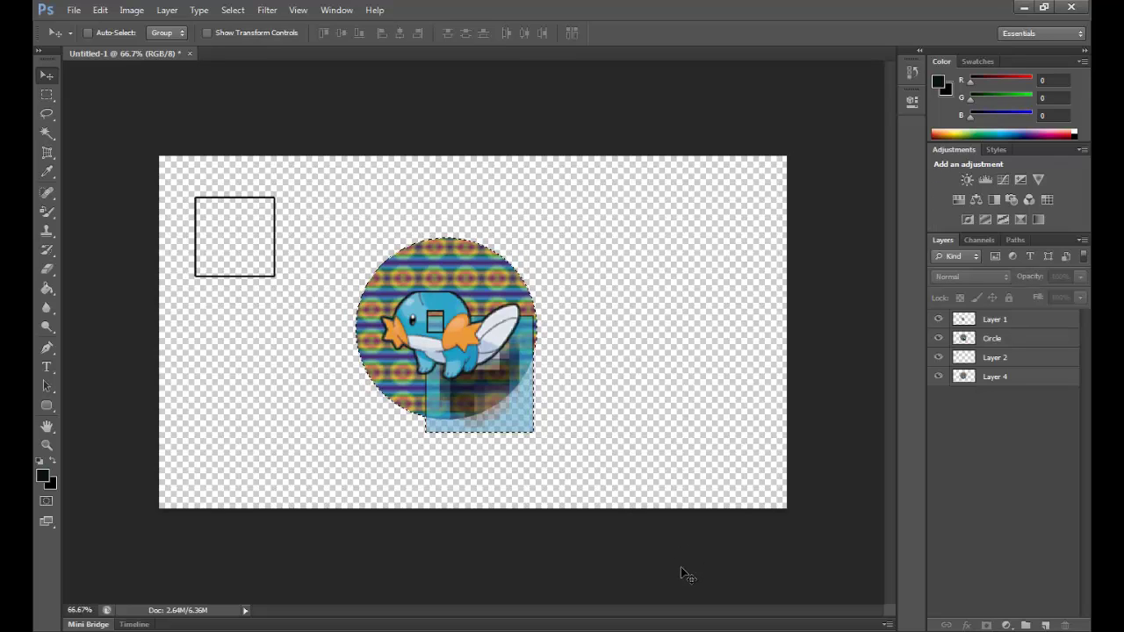
key("m")
Set up a new transparent RGB document of 2560 × 1440 pixels at 72 pixels/inch
key("ctrl+n")
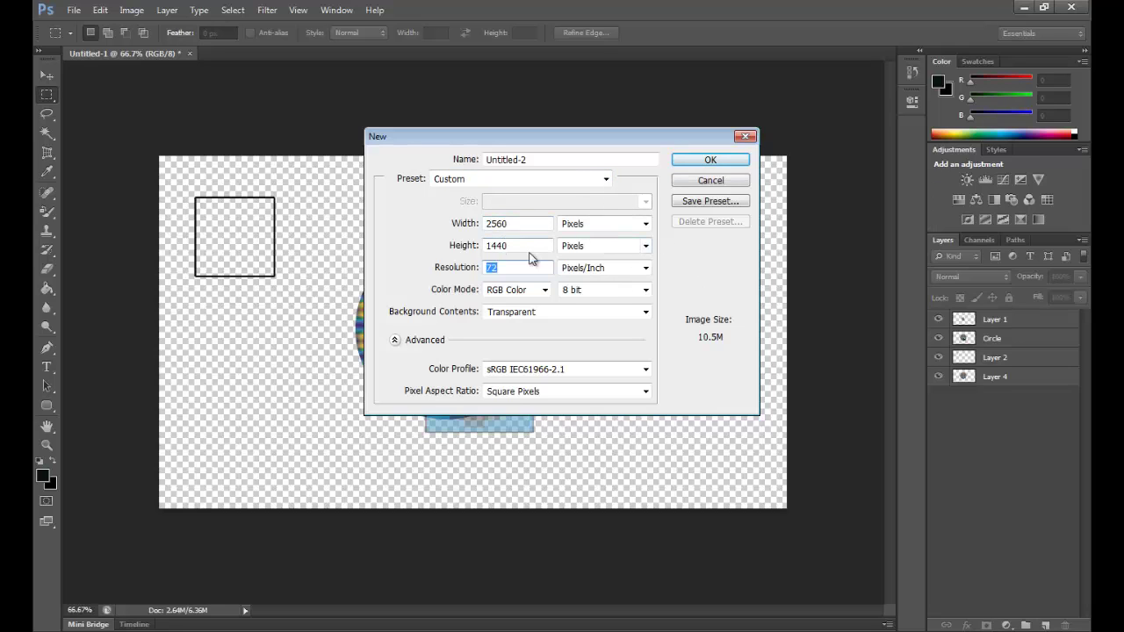
left_click(604, 180)
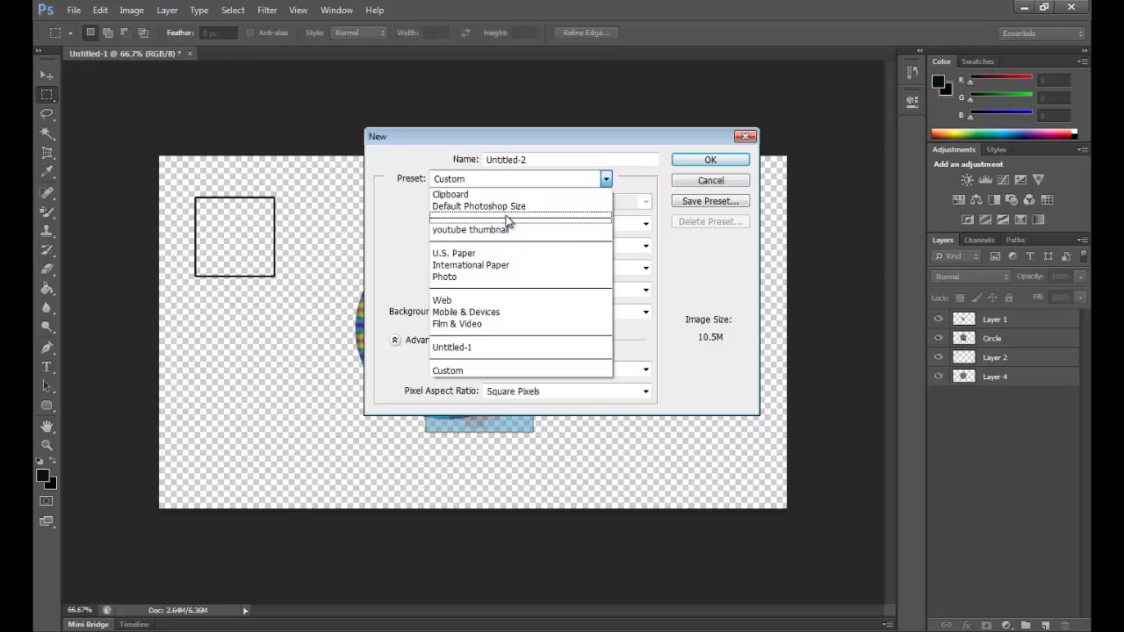
left_click(607, 181)
left_click(624, 183)
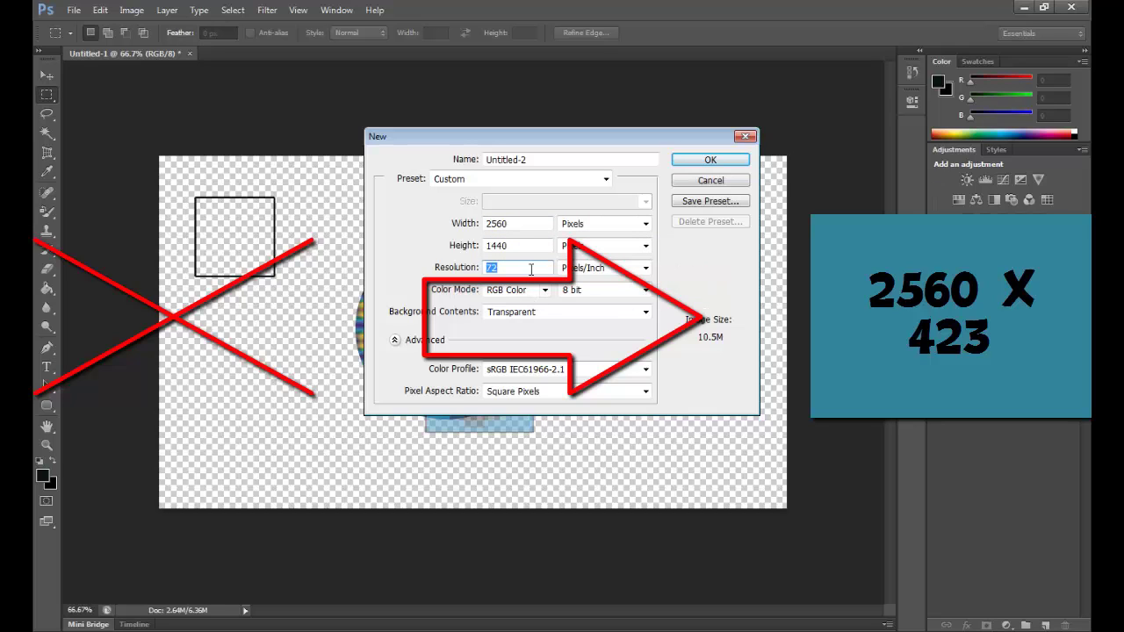
left_click(531, 269)
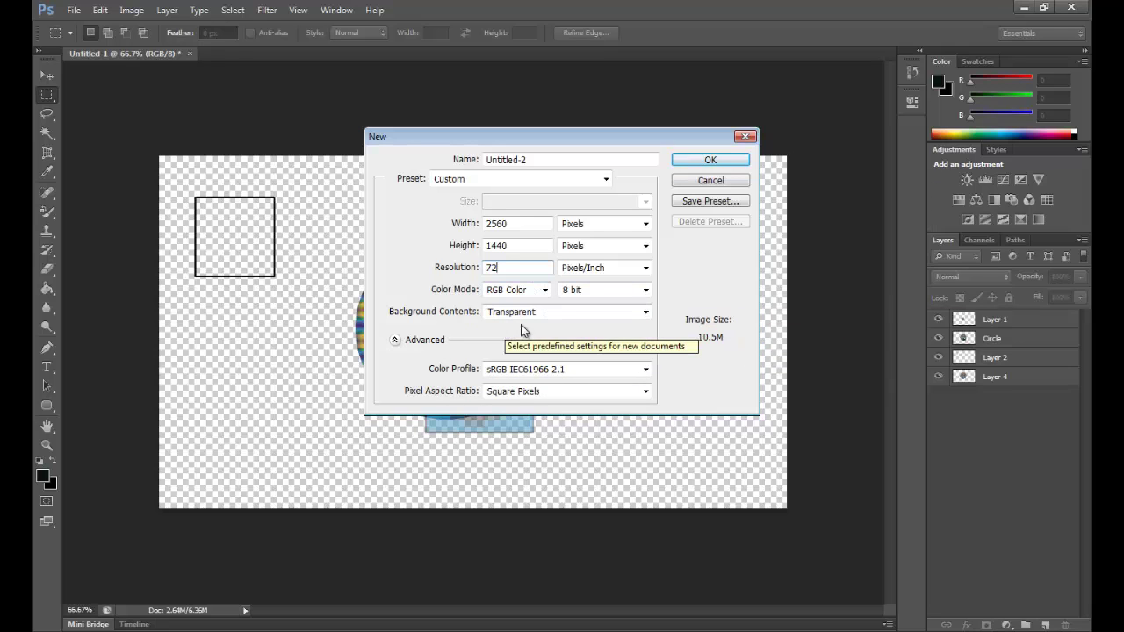
Name the new document "Youtube Channel Art 2013"
left_click(569, 158)
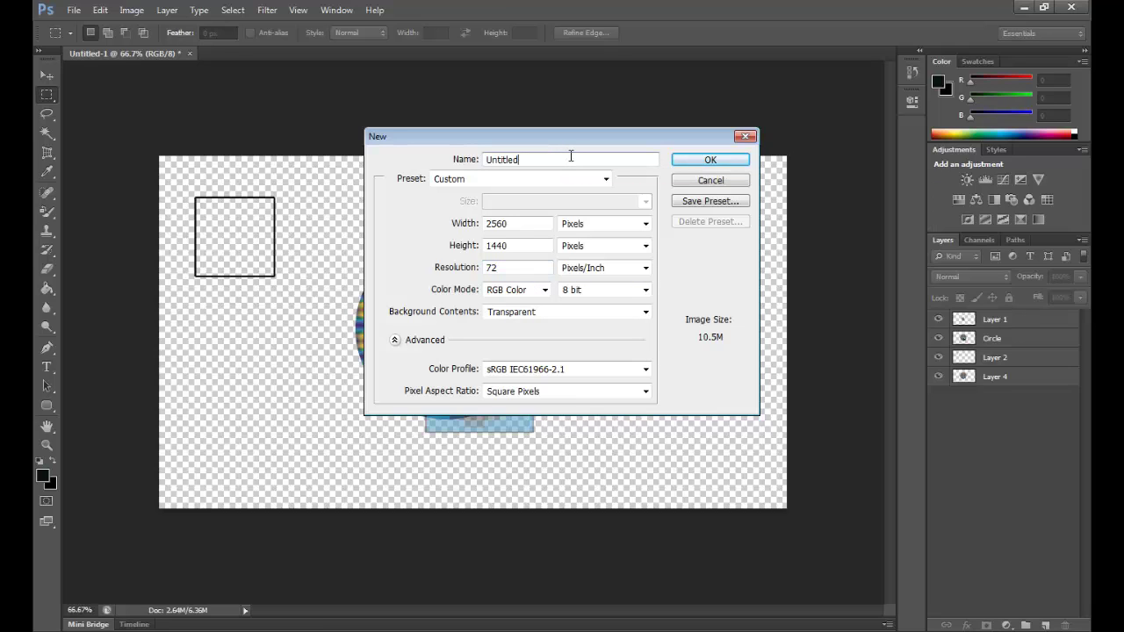
key("BackSpace")
key("BackSpace")
type("Youtube Channe")
type("#013")
key("BackSpace")
key("BackSpace")
key("BackSpace")
key("BackSpace")
type("2013")
Save the 2560 × 1440 pixel settings as a document preset named "Youtube Channel Art 2013"
left_click(722, 203)
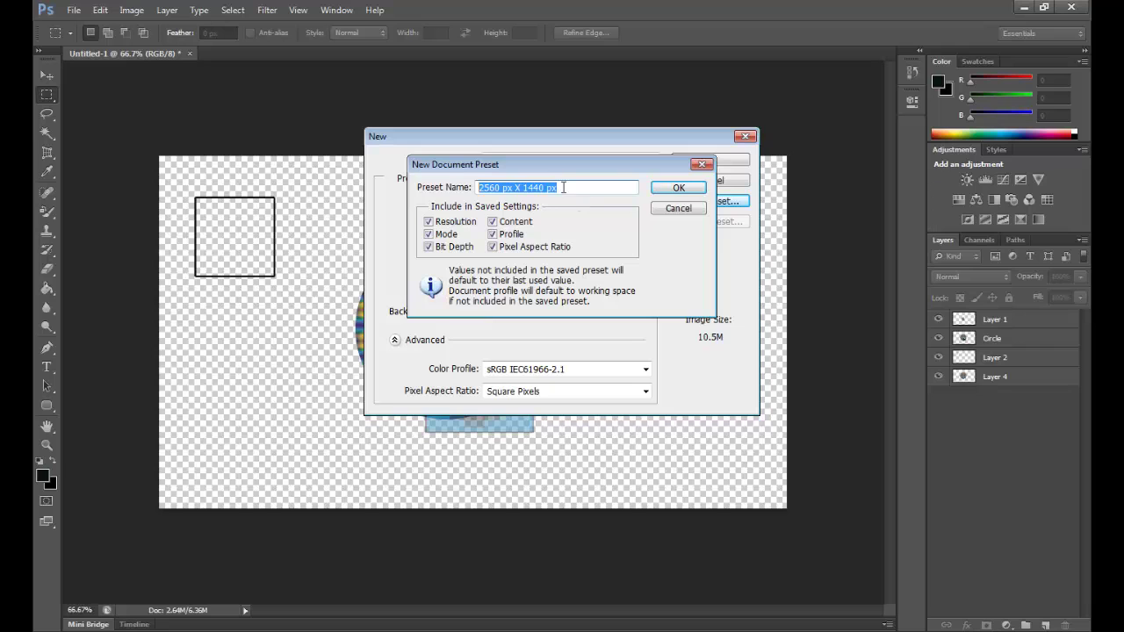
left_click_drag(547, 171, 544, 195)
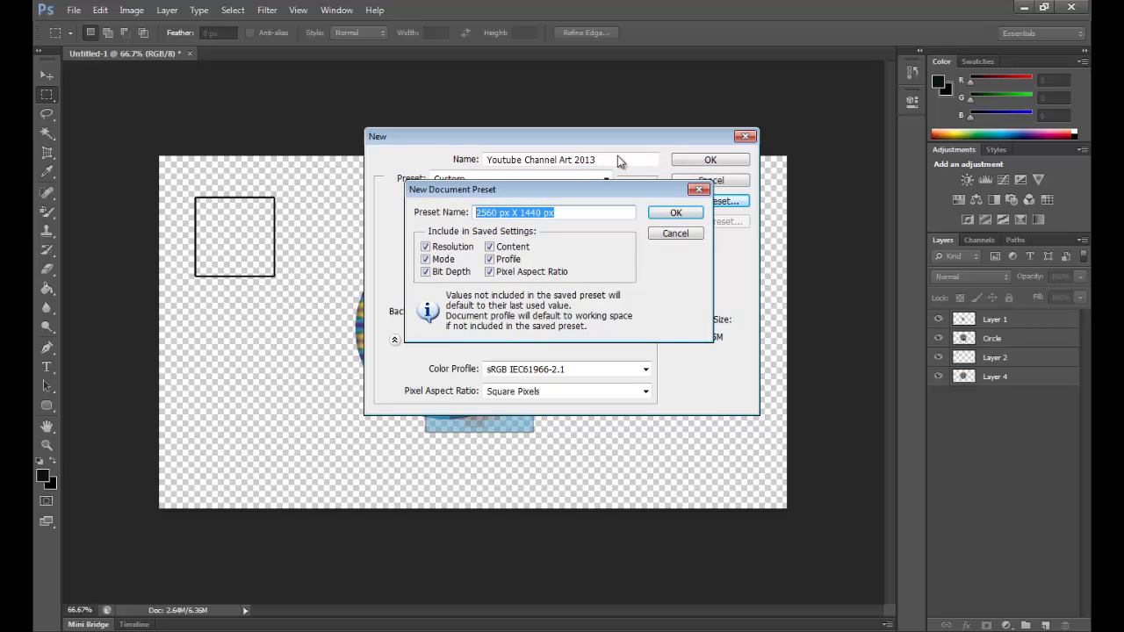
left_click_drag(622, 192, 621, 166)
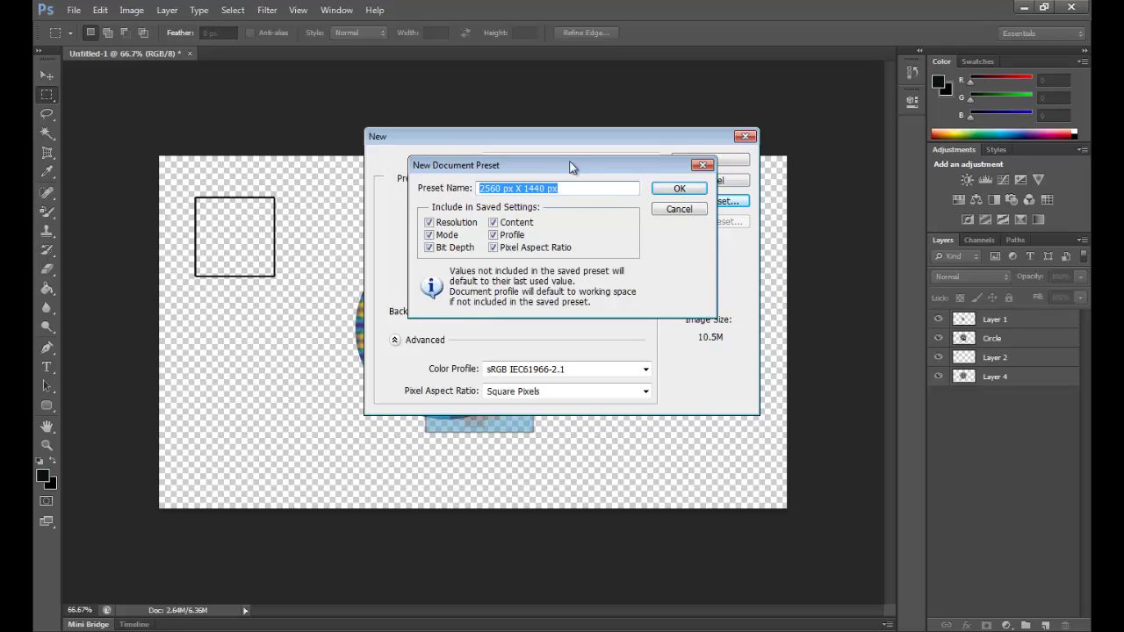
left_click_drag(575, 188, 408, 193)
type("Youtube")
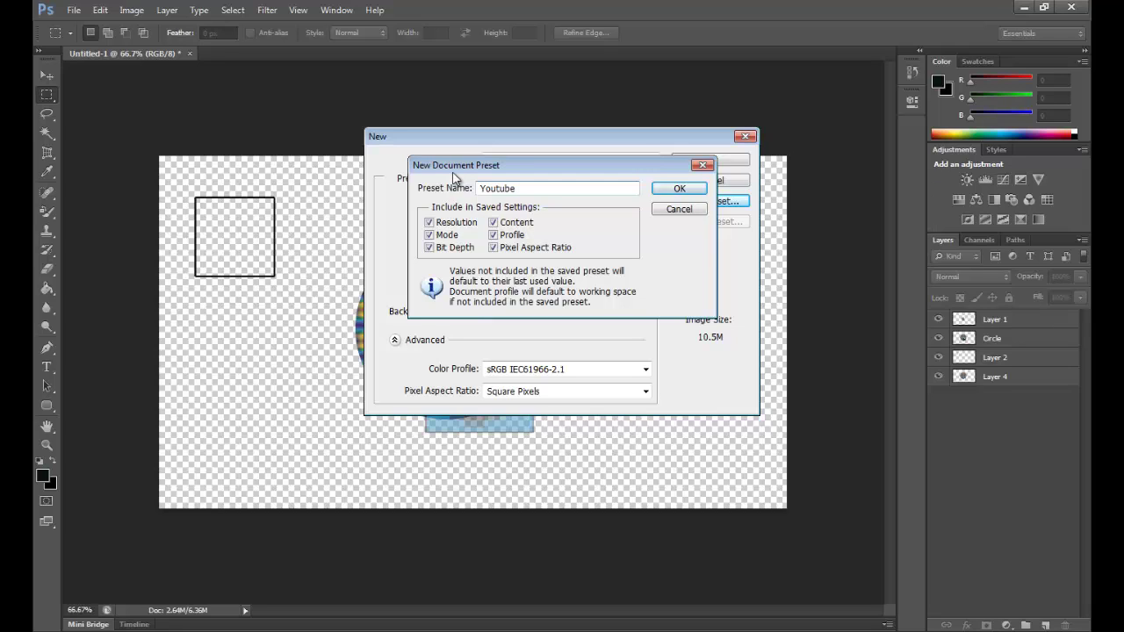
type(" Channel Art 2013")
left_click(676, 189)
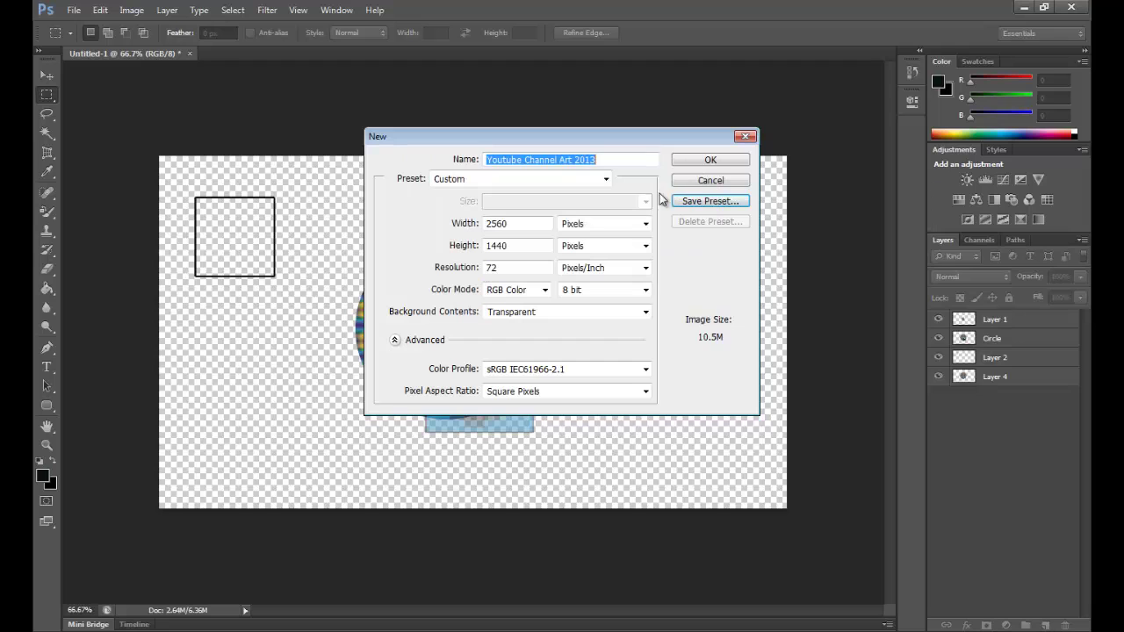
Create a document from the Youtube Channel Art 2013 preset after trying the youtube thumbnail preset, and close the document
left_click(606, 179)
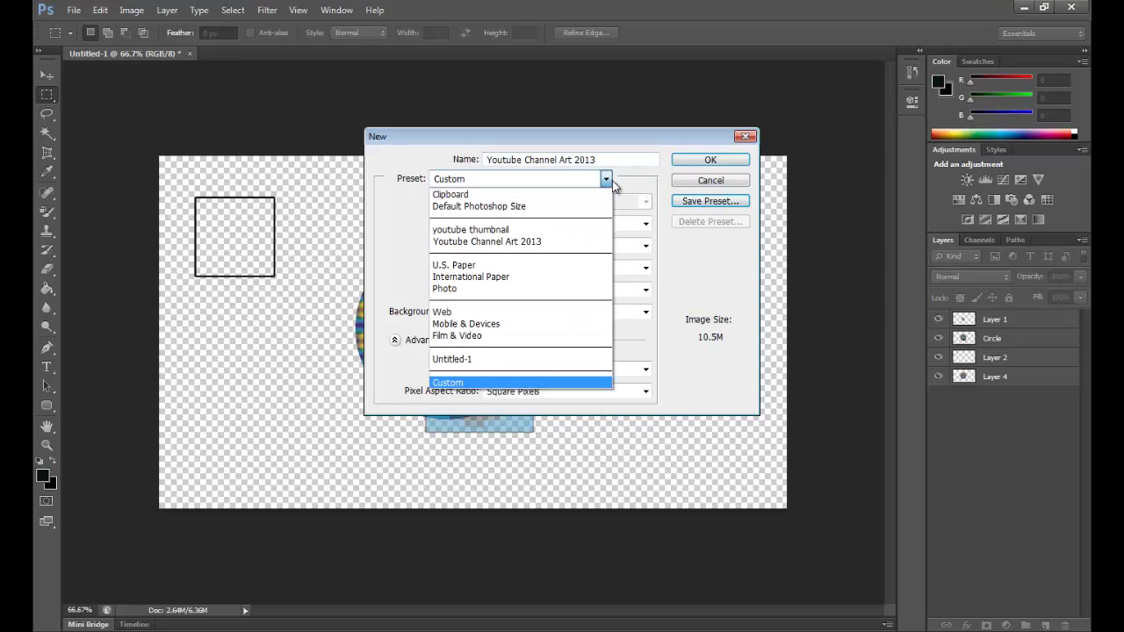
left_click(515, 230)
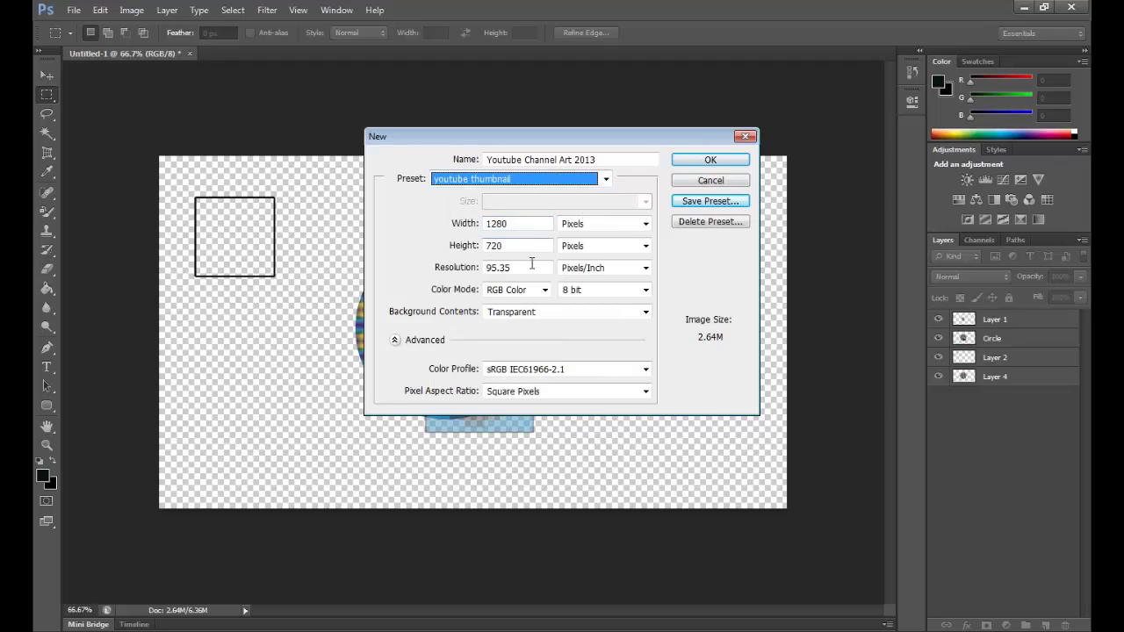
left_click(605, 179)
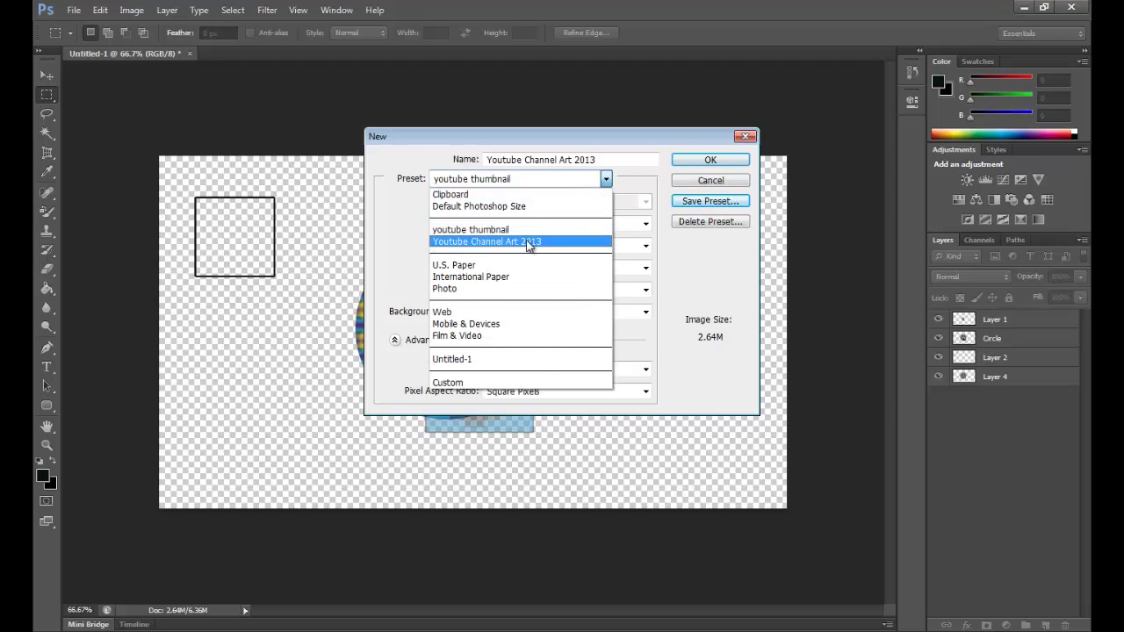
left_click(526, 243)
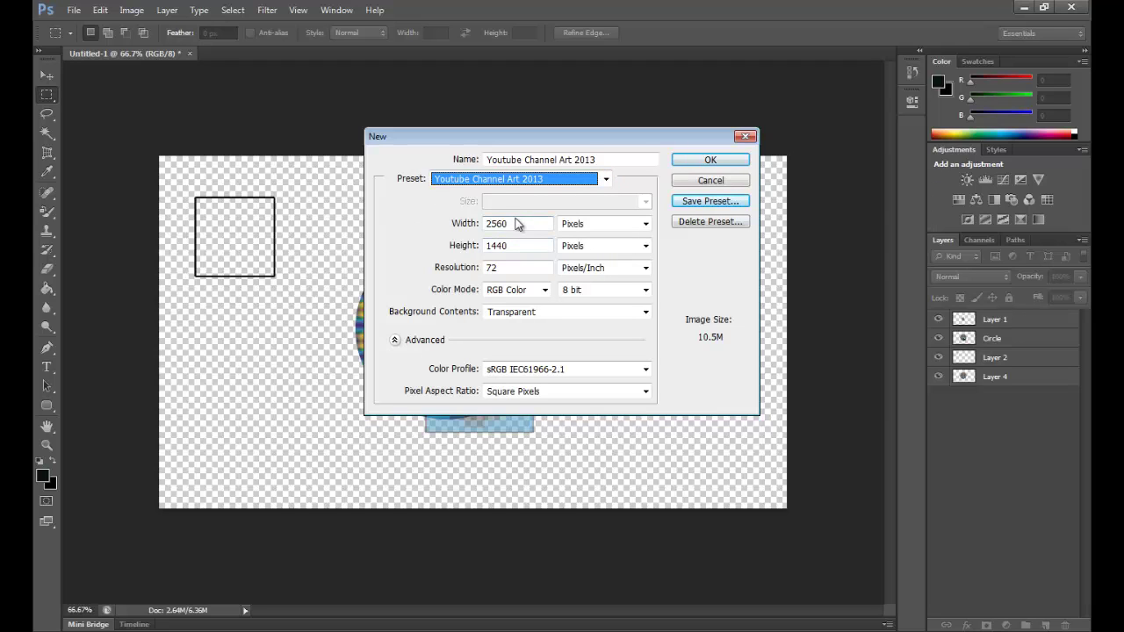
left_click(711, 160)
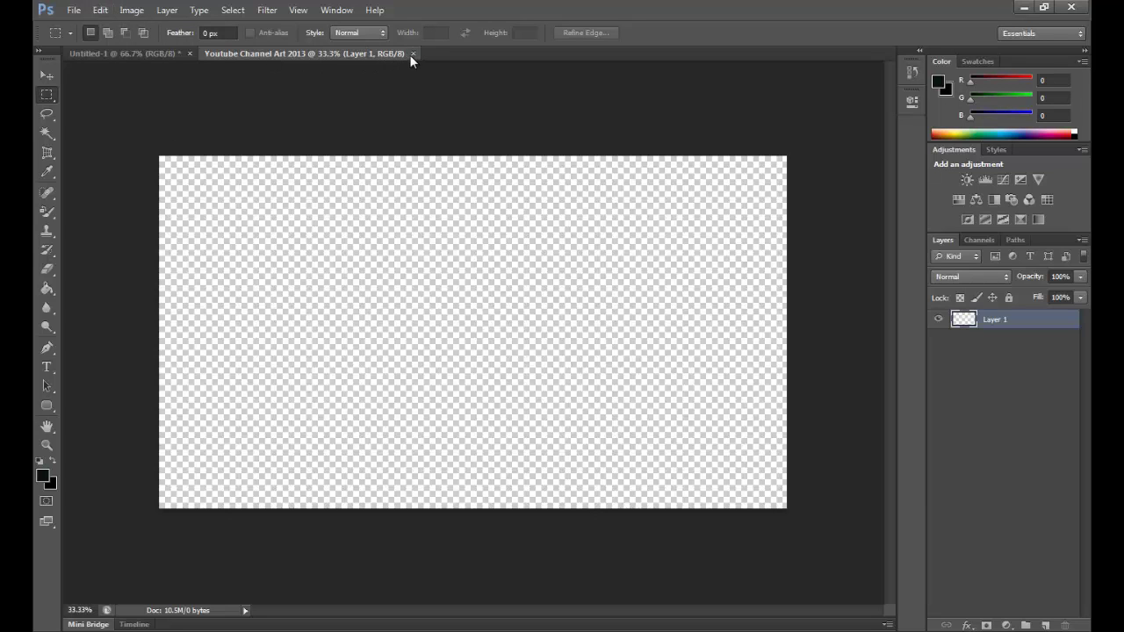
key("ctrl+Tab")
Set up another new document from the Youtube Channel Art 2013 preset, and set its height to 423 pixels
left_click(74, 10)
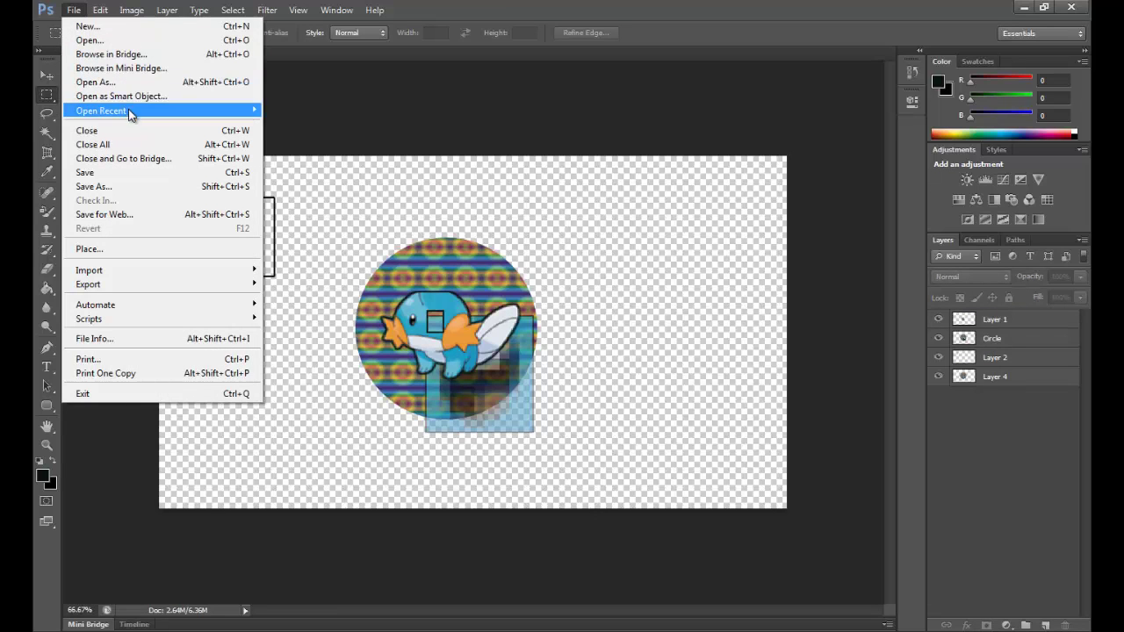
left_click(88, 26)
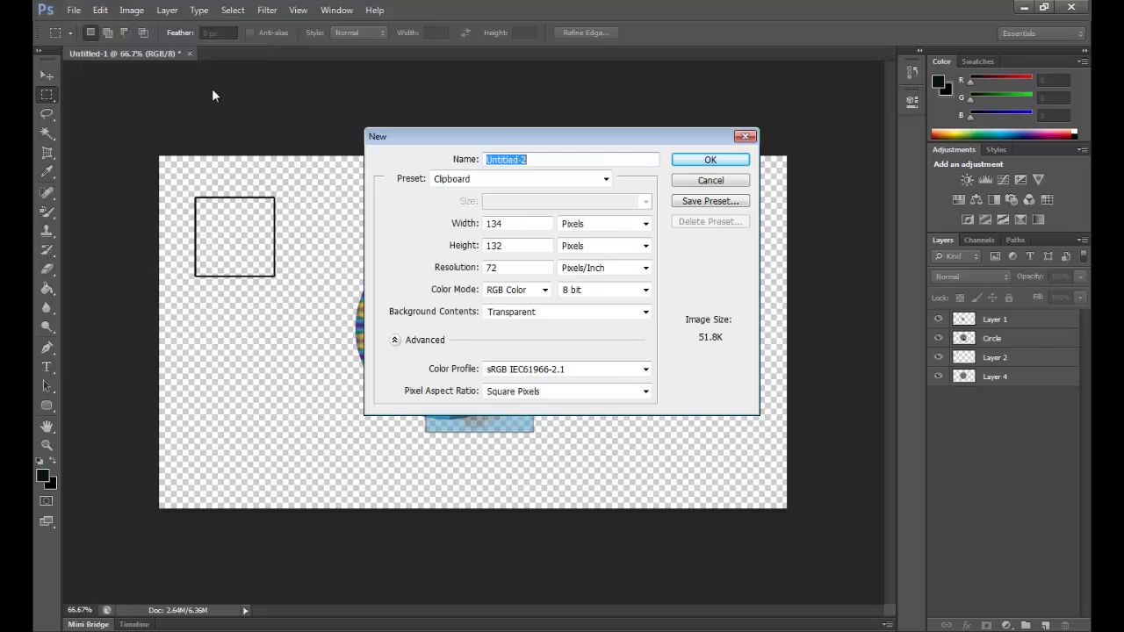
left_click(602, 179)
left_click(506, 242)
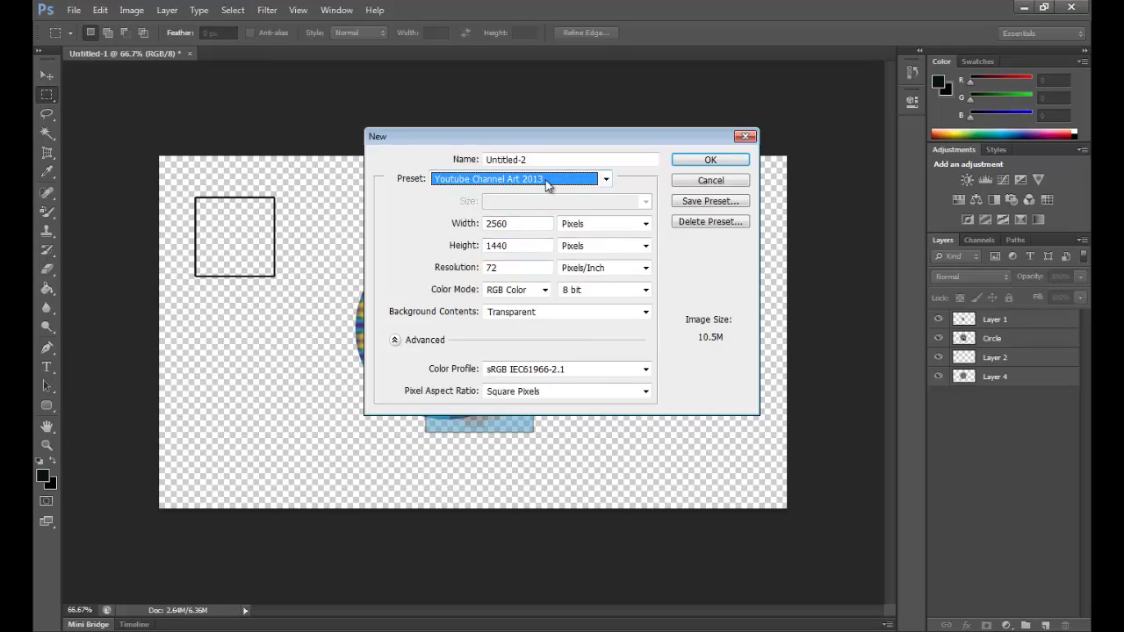
left_click(522, 247)
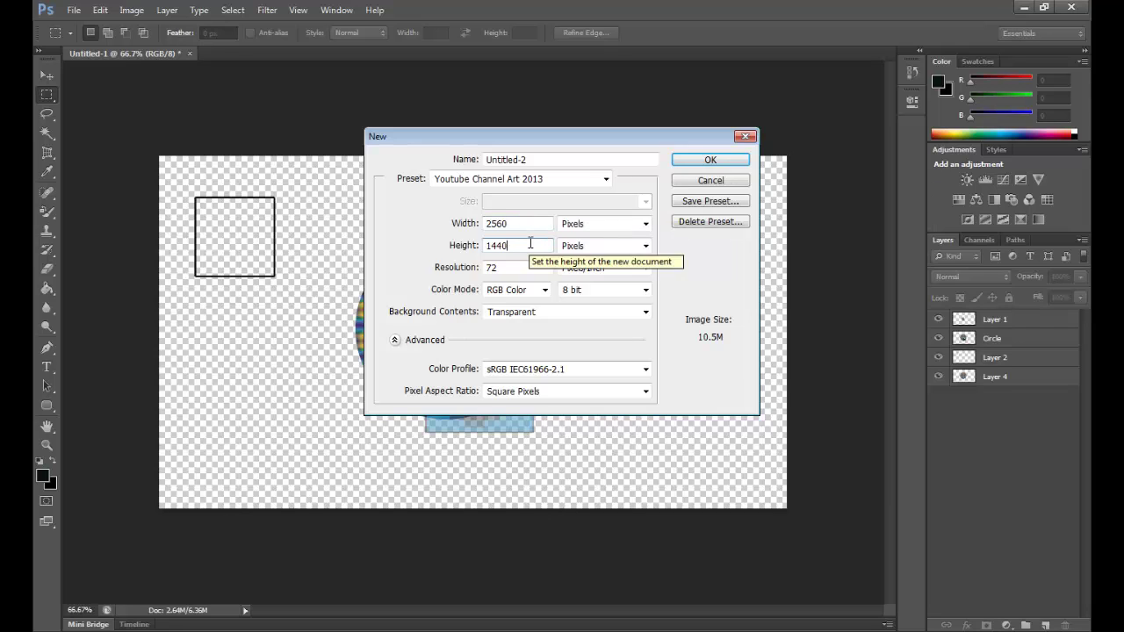
key("BackSpace")
key("BackSpace")
key("BackSpace")
key("BackSpace")
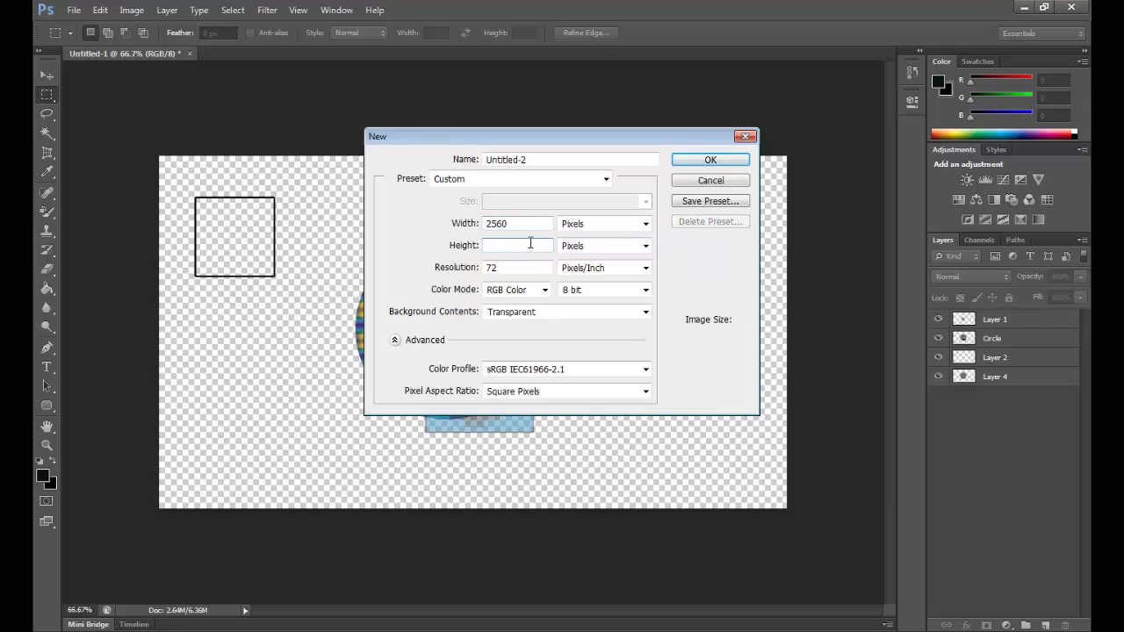
type("423")
Save the 2560 × 423 pixel settings as a document preset named "Youtube Chanel Art 2013"
left_click(715, 203)
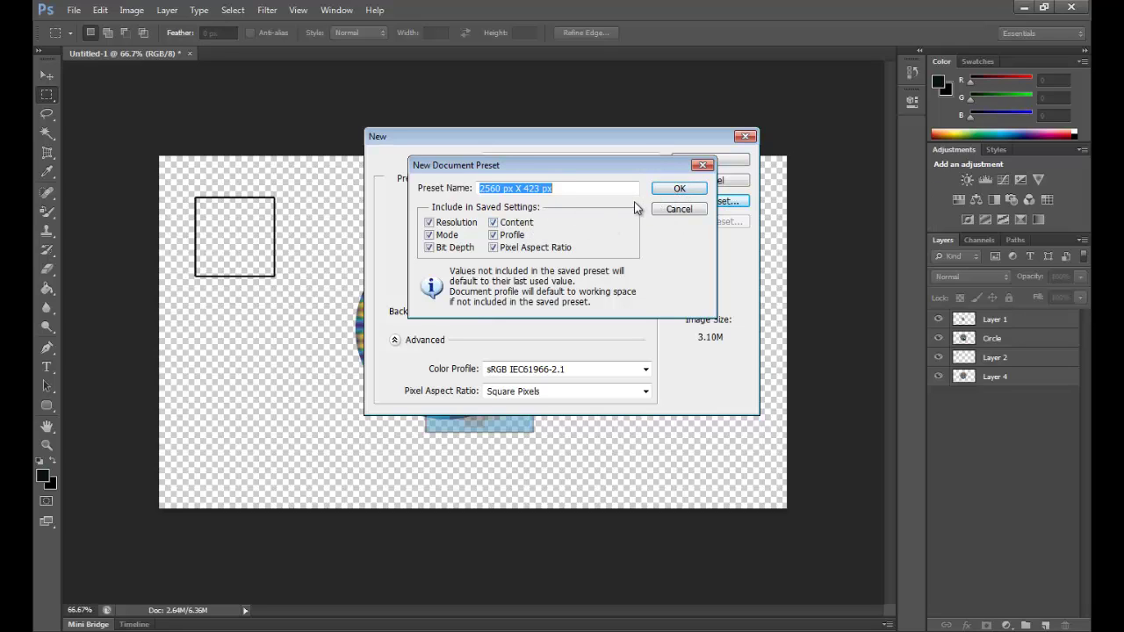
key("BackSpace")
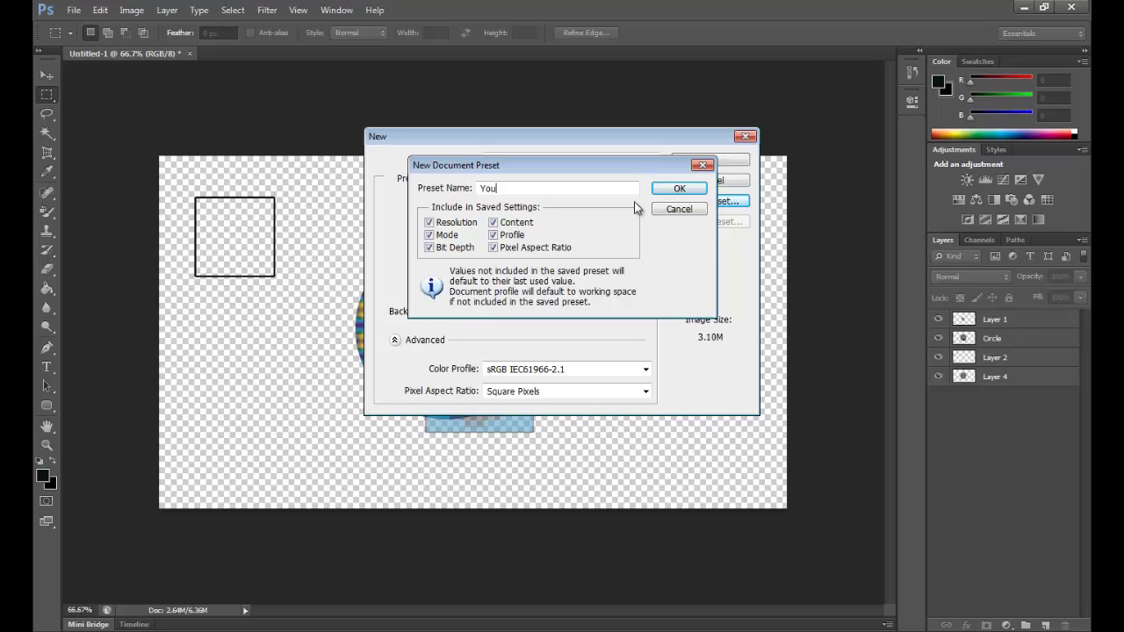
type("Youtube Cha")
left_click(676, 189)
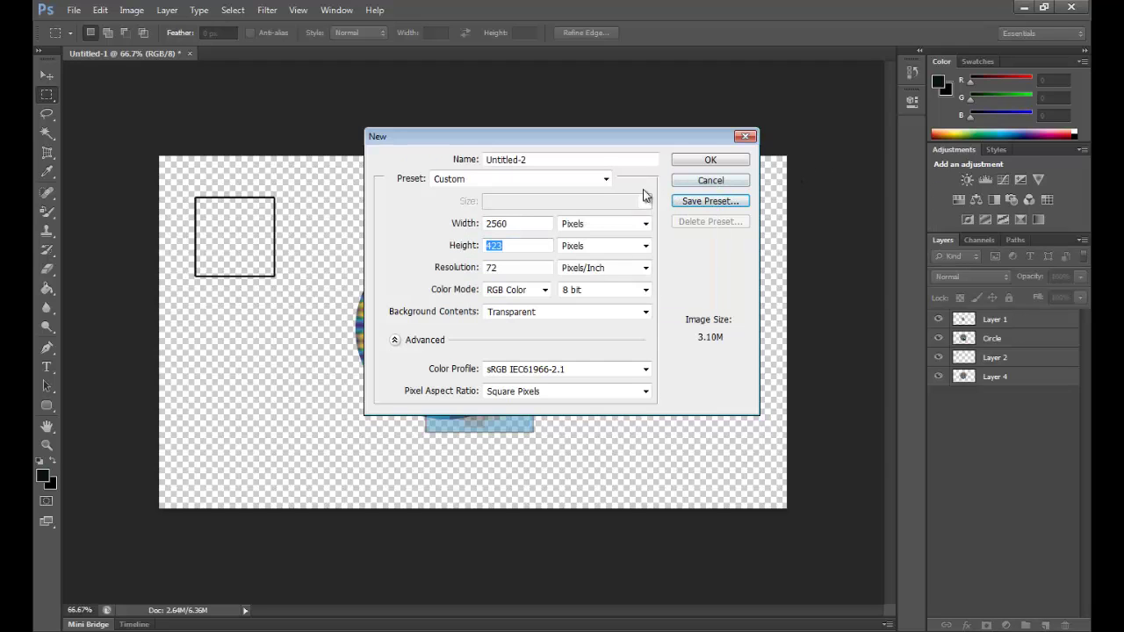
Check the Youtube Chanel Art 2013 preset's settings, and delete the older Youtube Channel Art 2013 preset
left_click(606, 179)
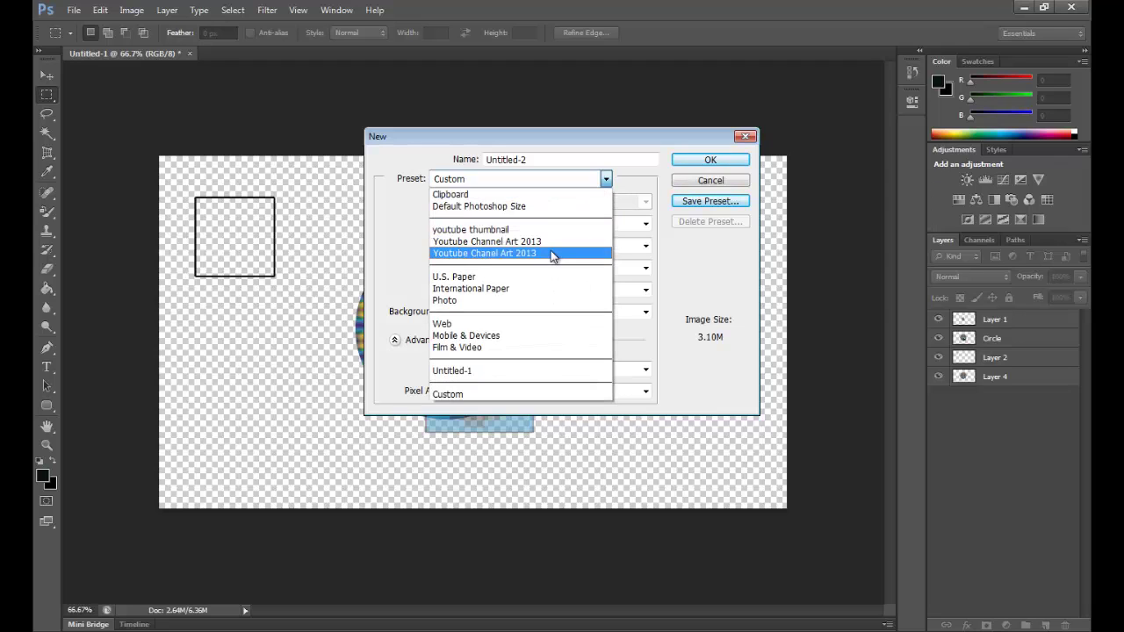
left_click(553, 254)
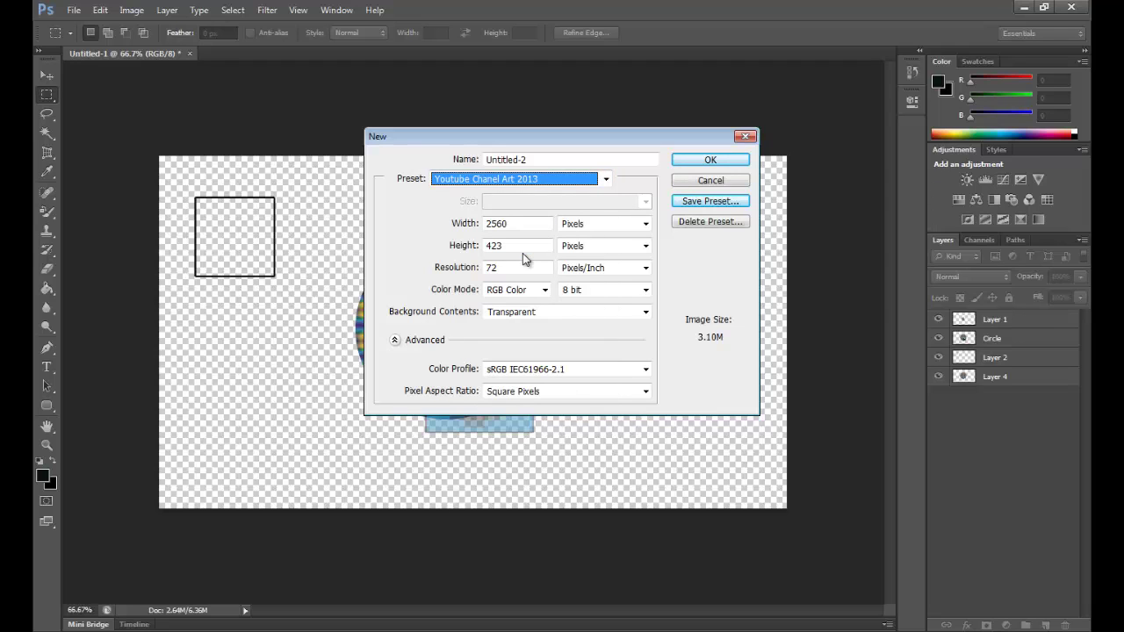
left_click(579, 183)
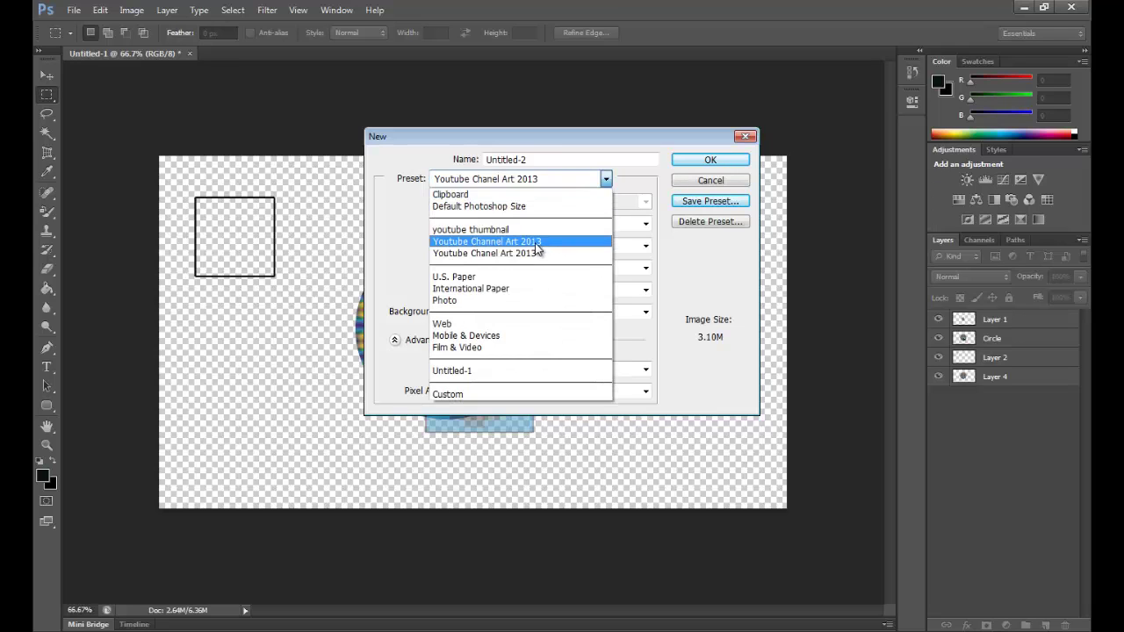
left_click(537, 244)
left_click(726, 221)
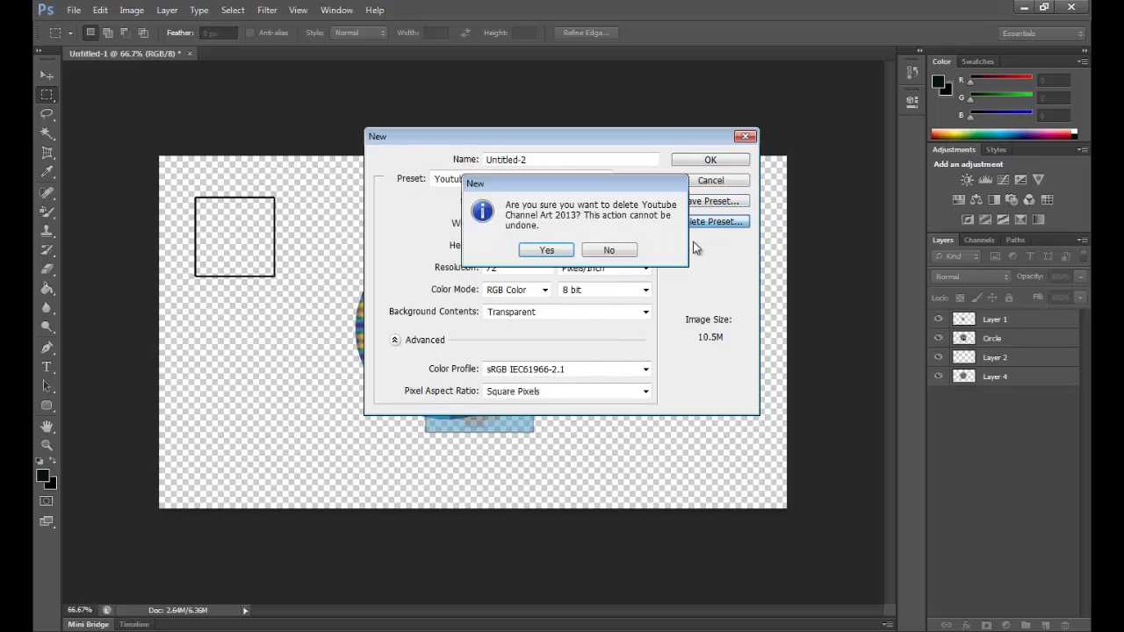
left_click(548, 251)
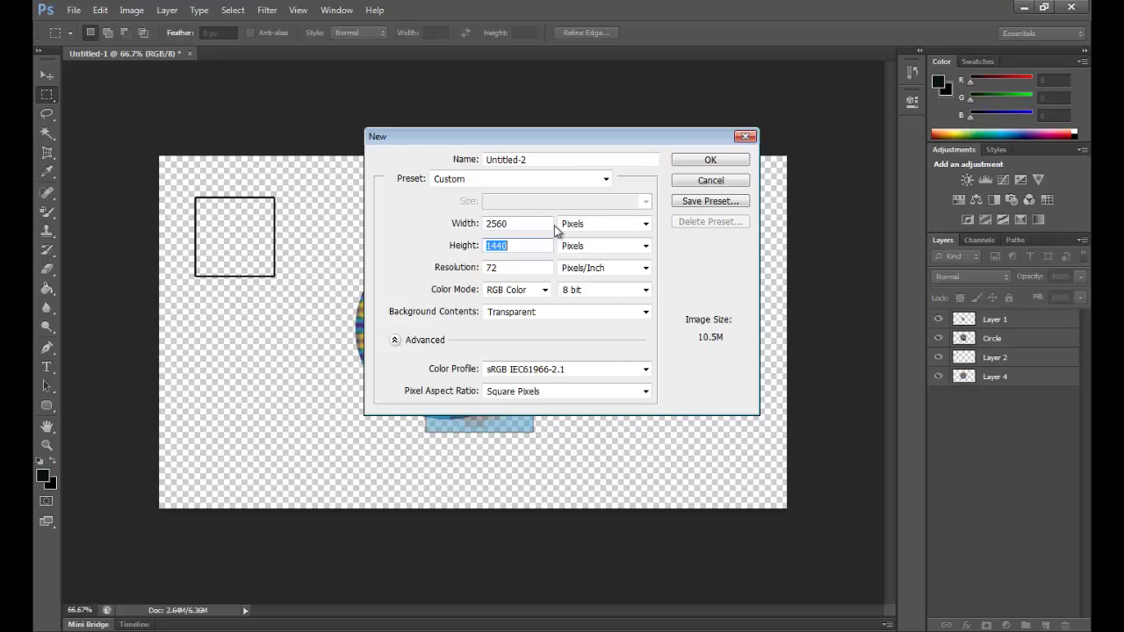
Create a new document from the Youtube Chanel Art 2013 preset
left_click(605, 180)
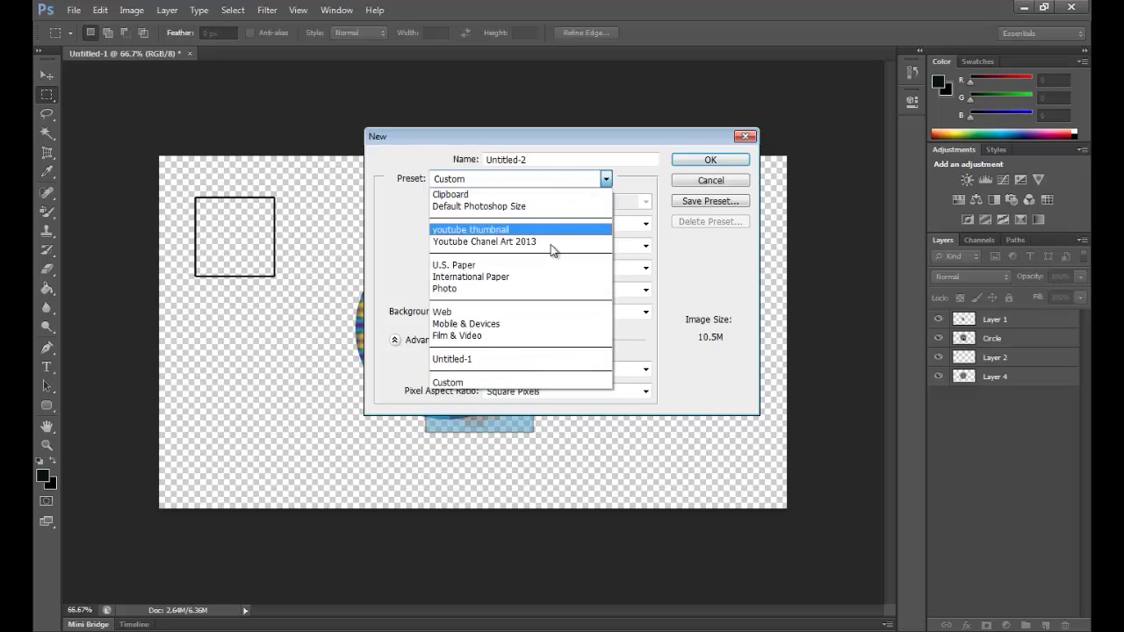
left_click(503, 248)
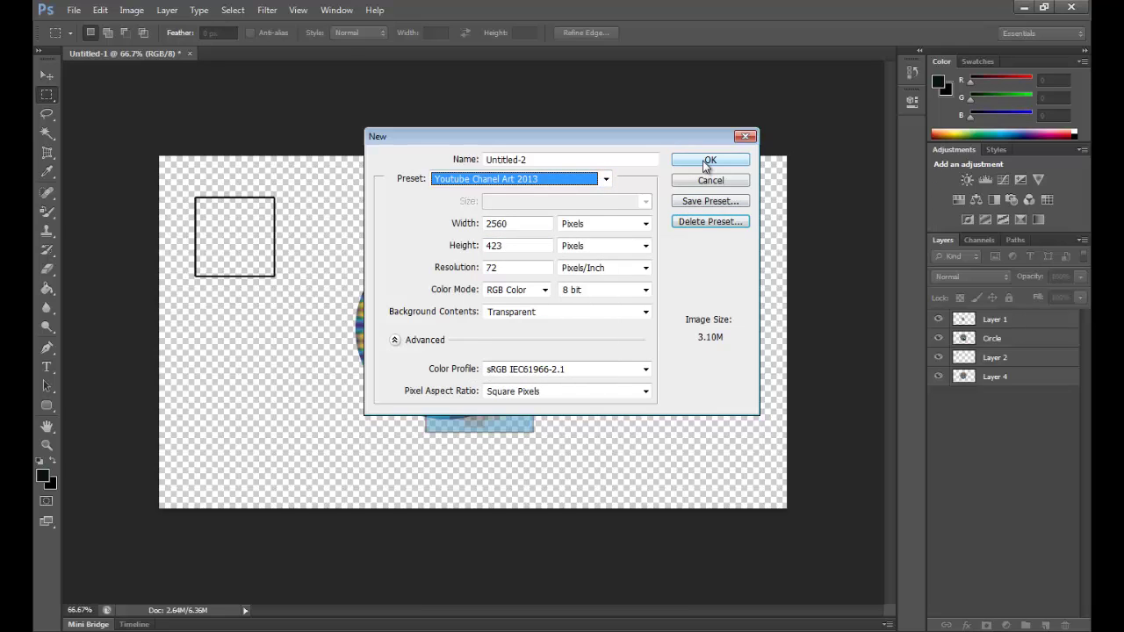
left_click(707, 164)
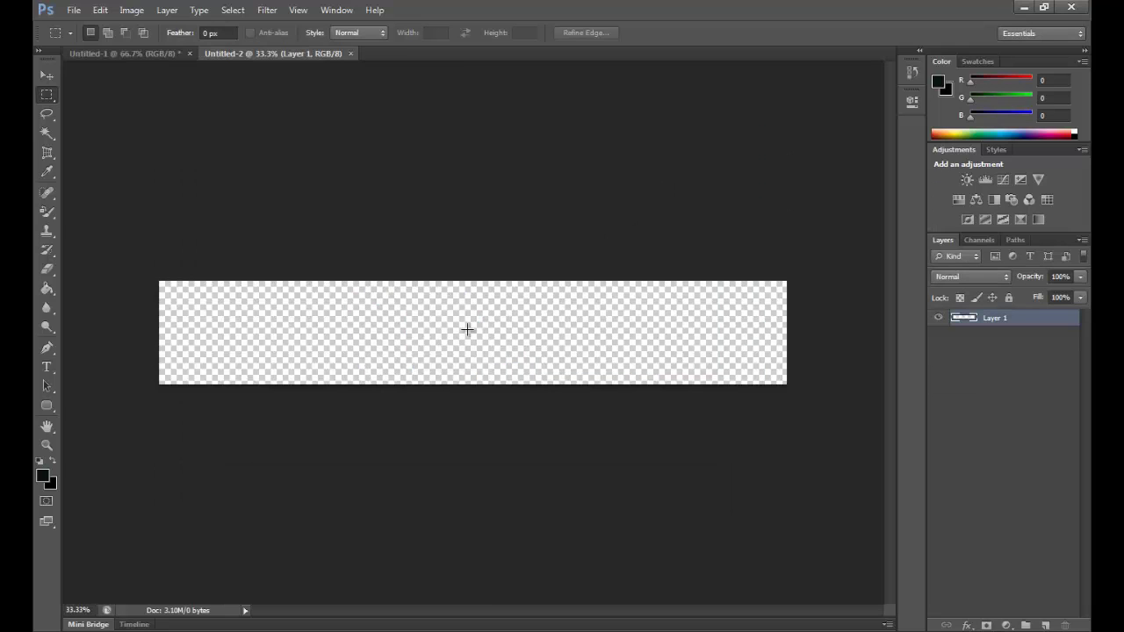